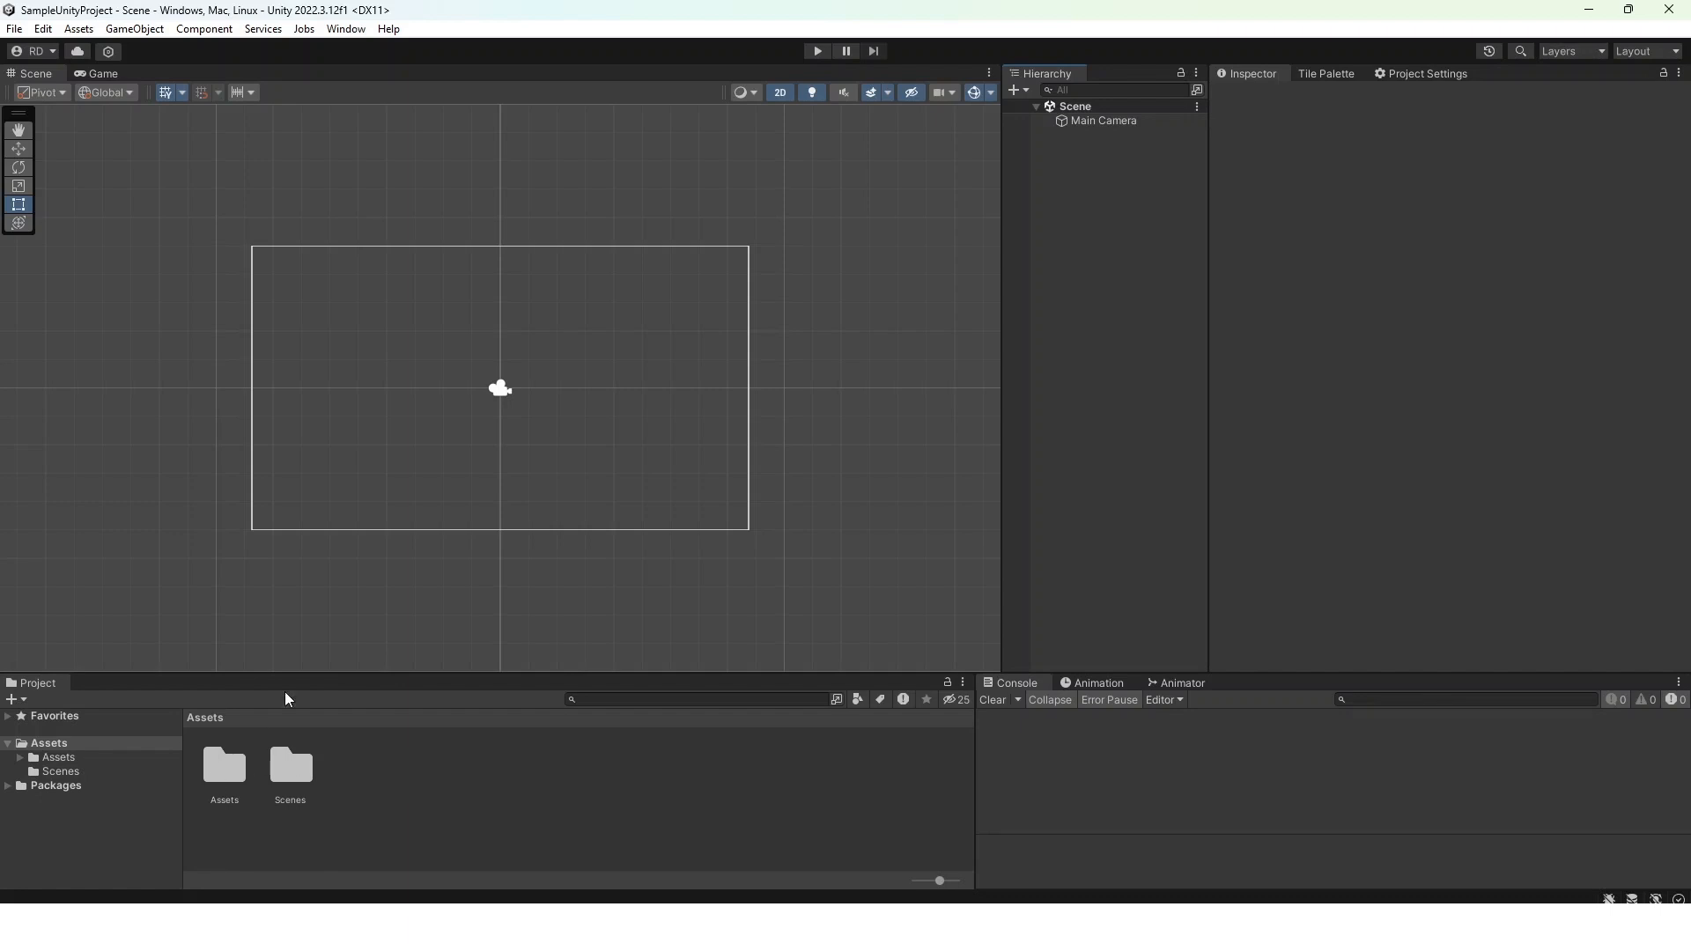
Add a UI Canvas to the scene hierarchy and accept its default name
right_click(1097, 276)
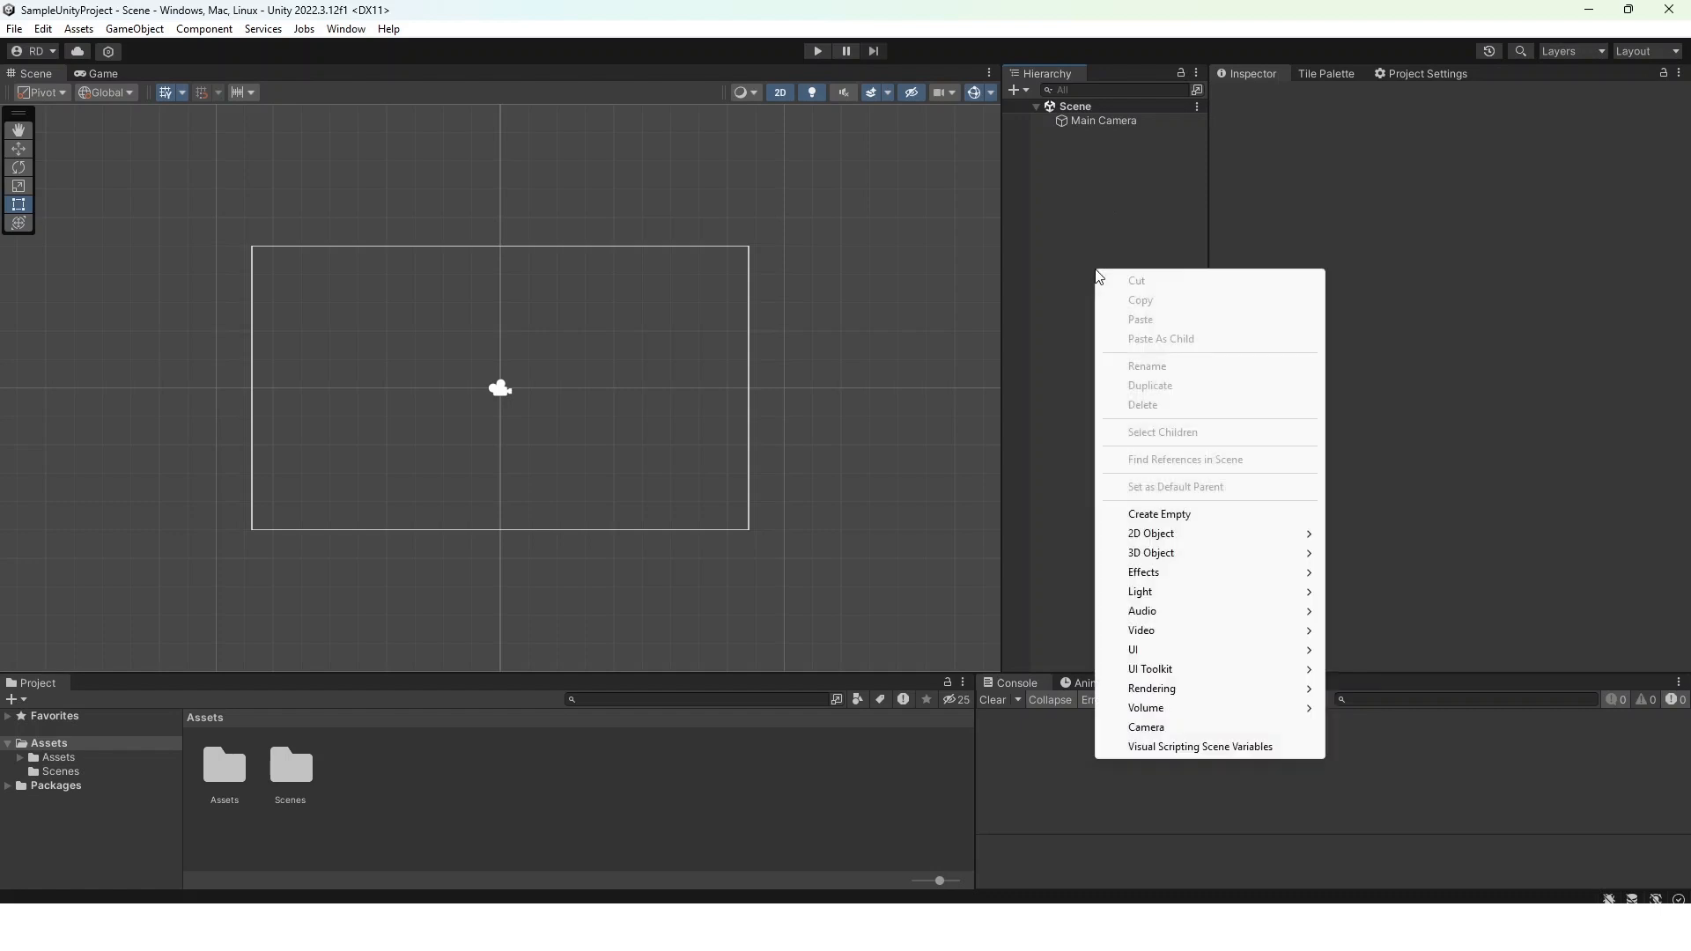
mouse_move(1174, 655)
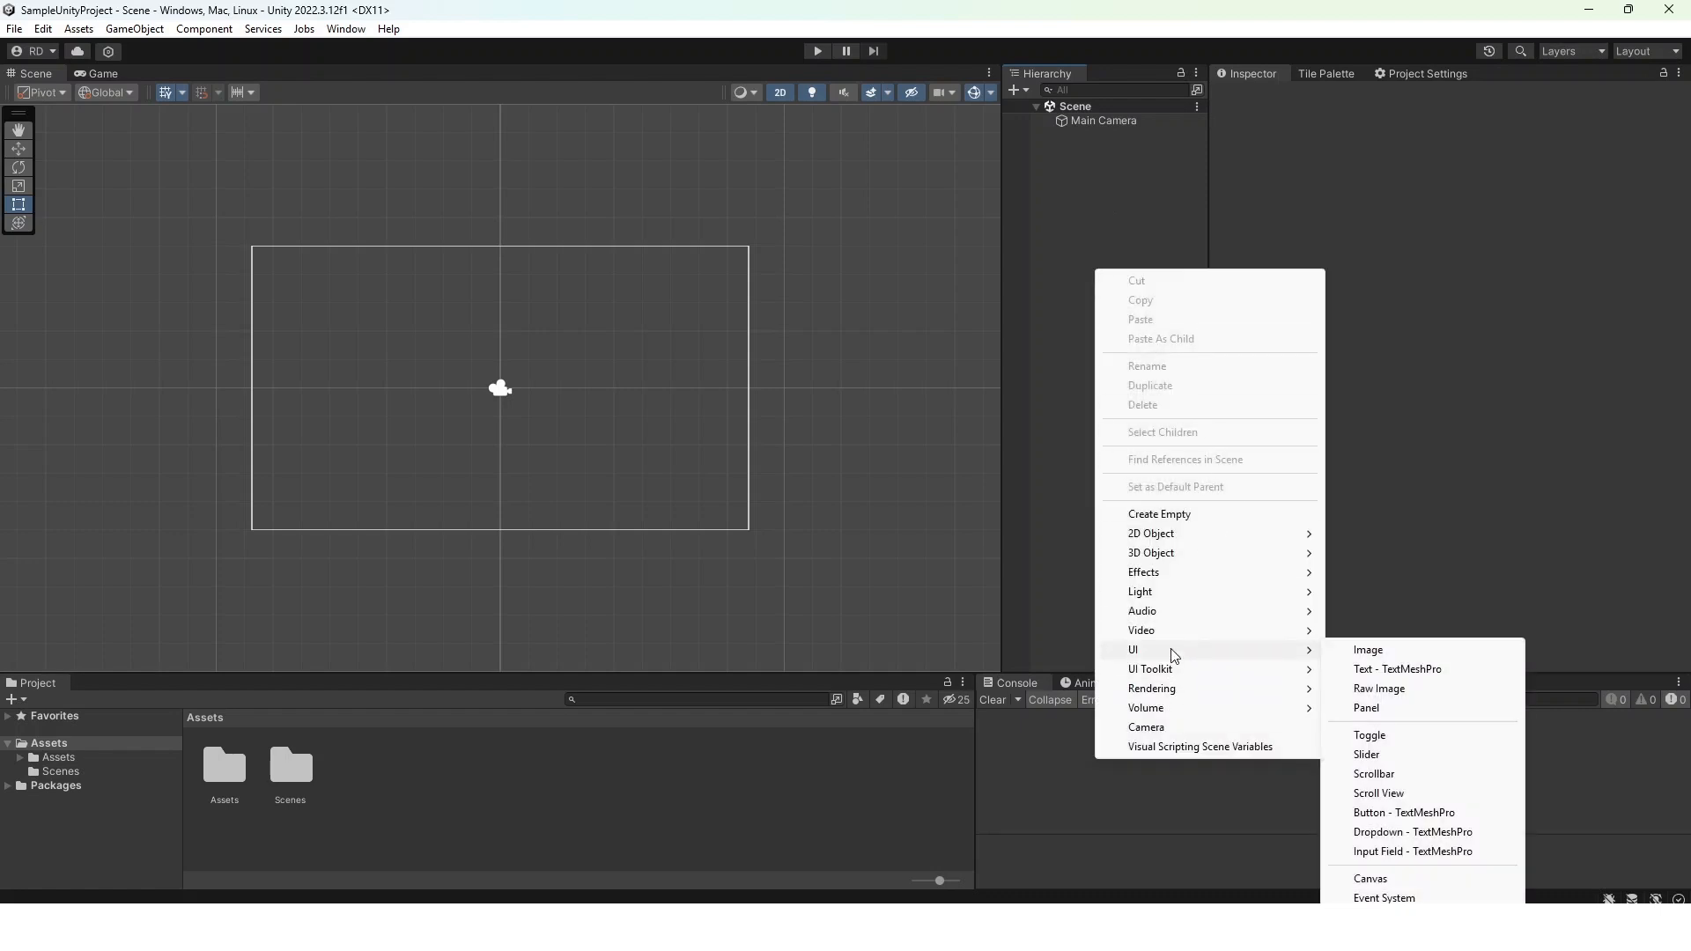
click(1414, 884)
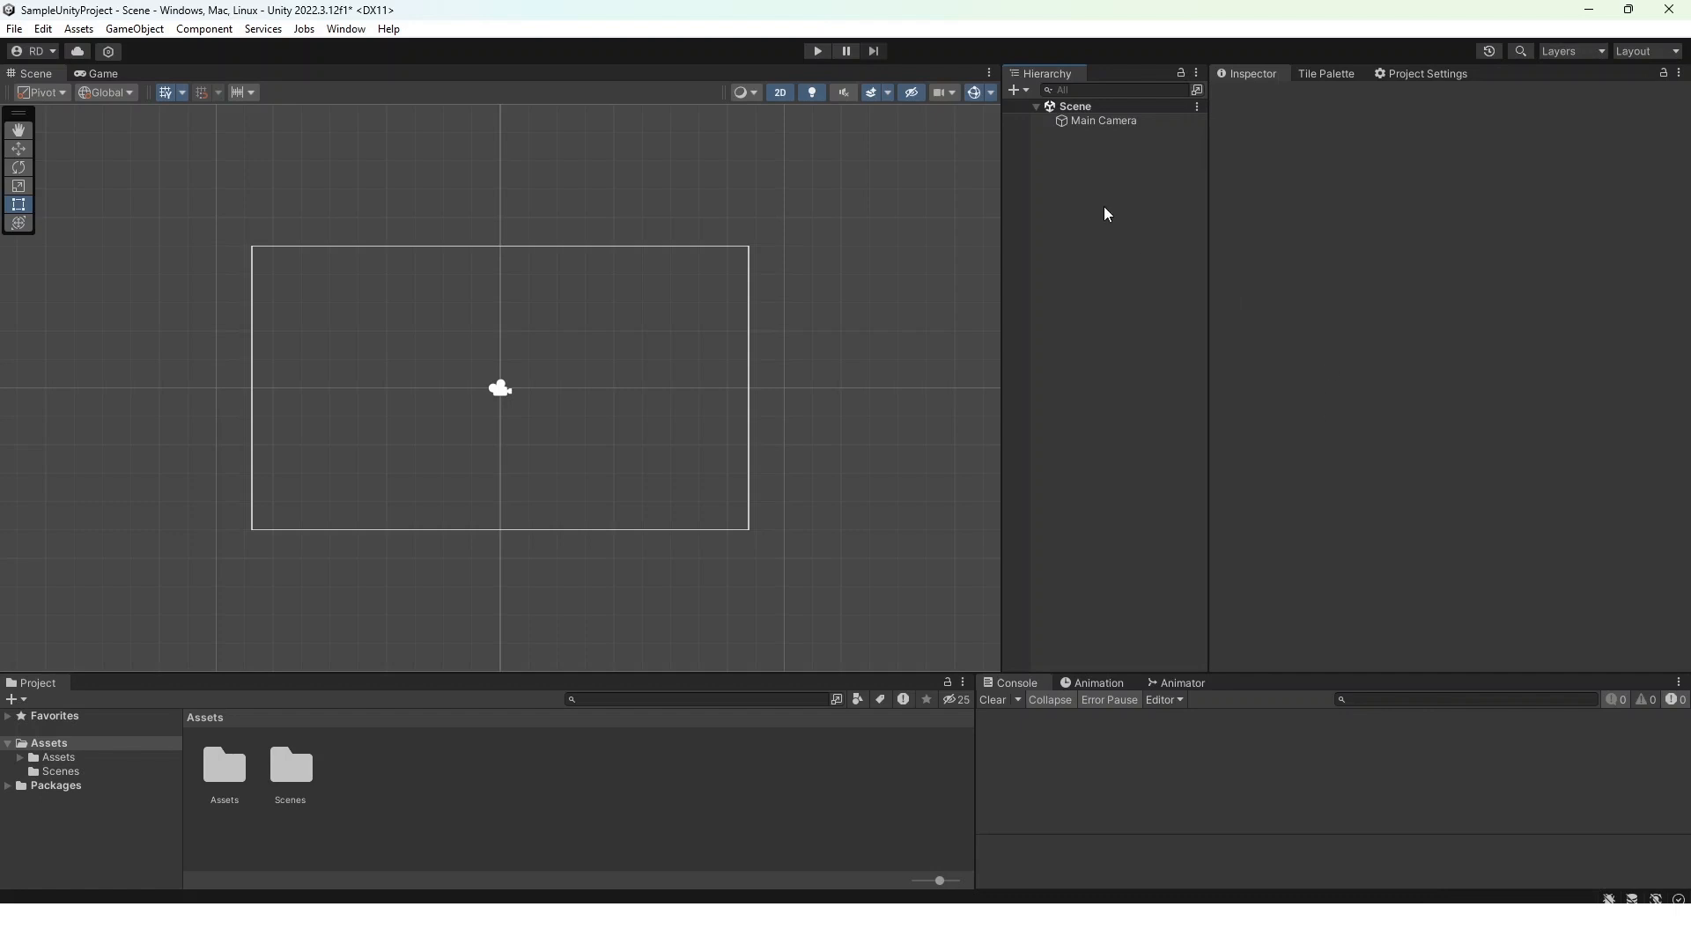
click(1107, 174)
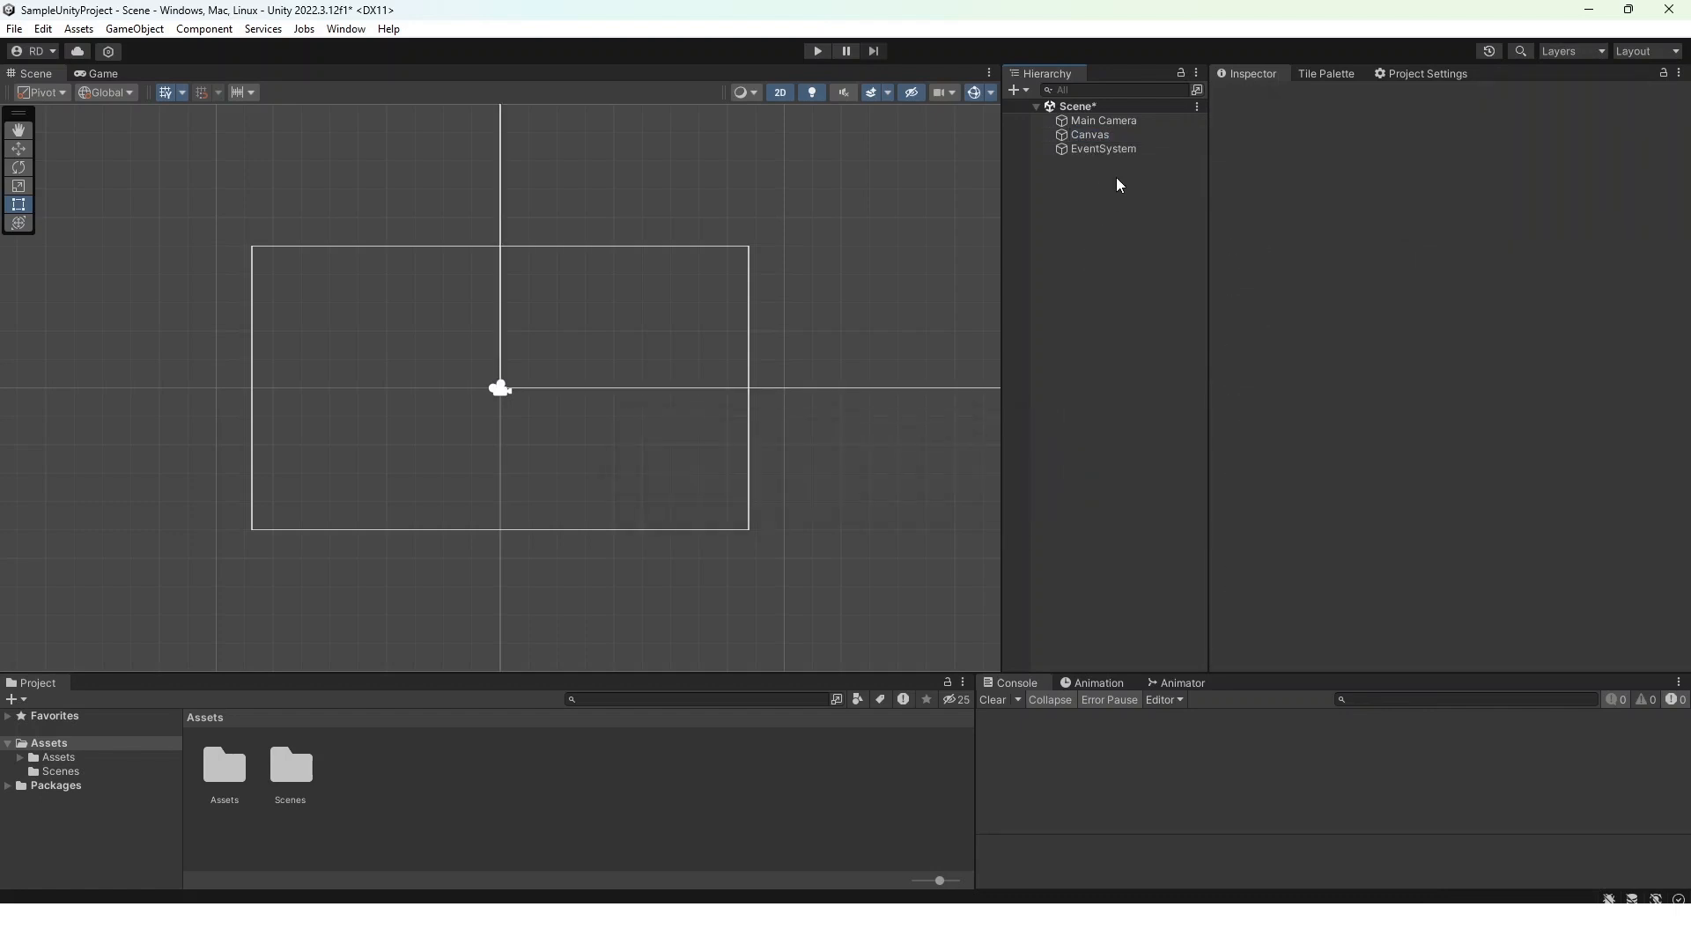
Examine the Canvas and EventSystem objects, frame the Canvas in the Scene view, and compare it with the Game view
click(1112, 132)
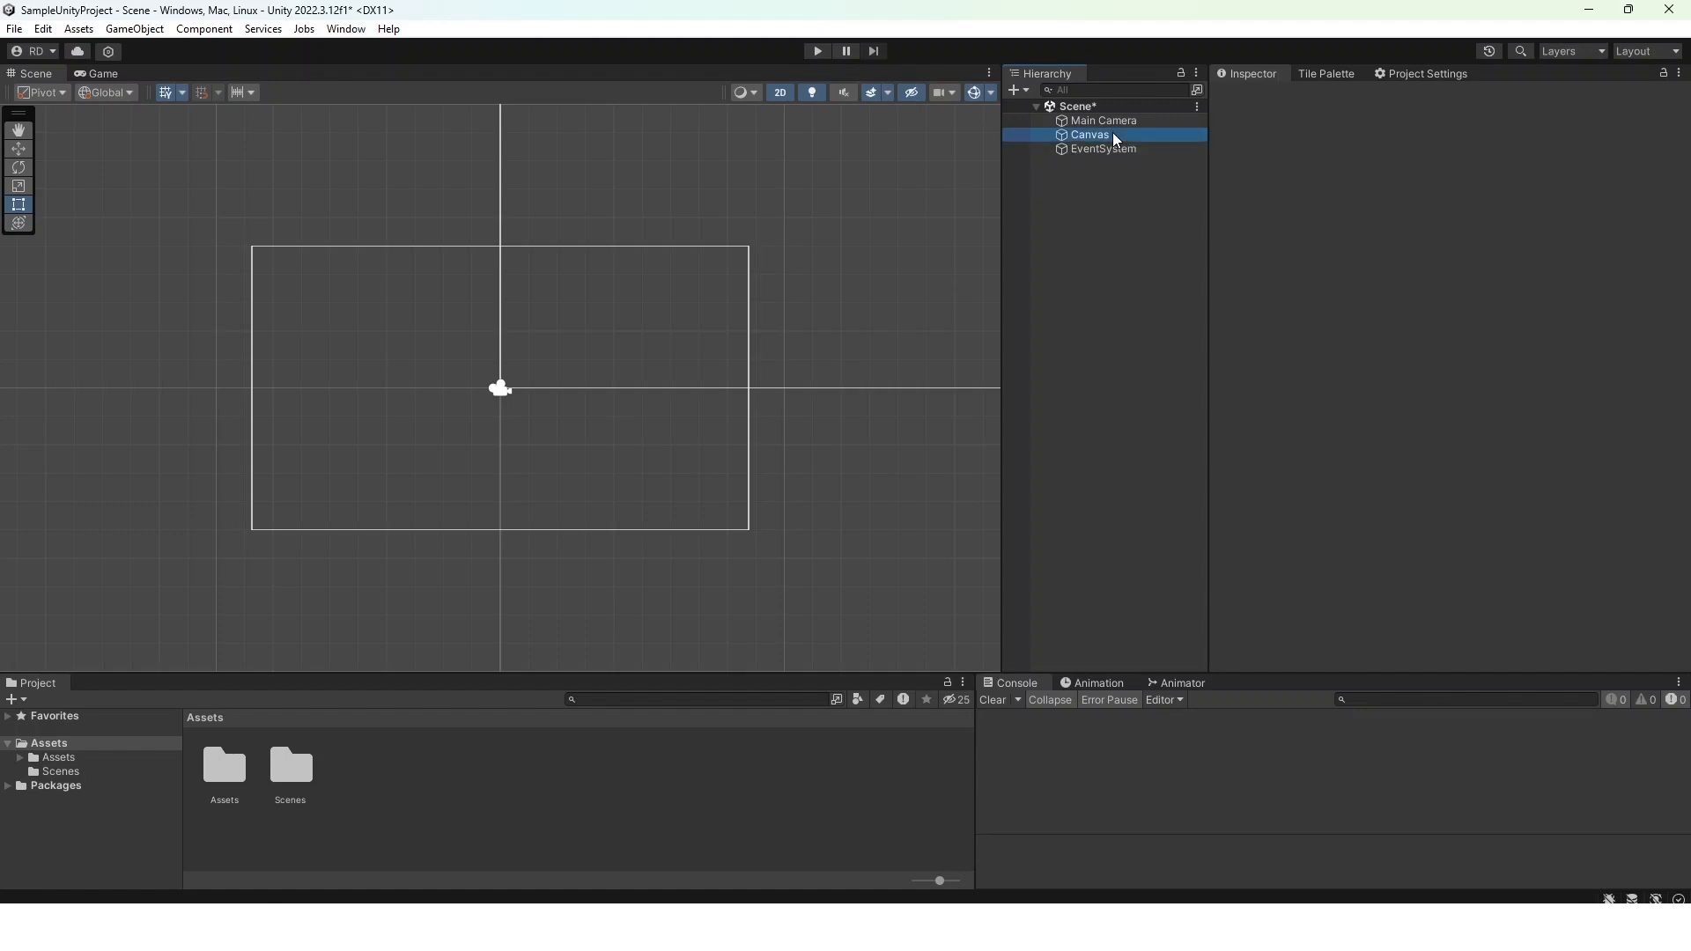
click(1132, 148)
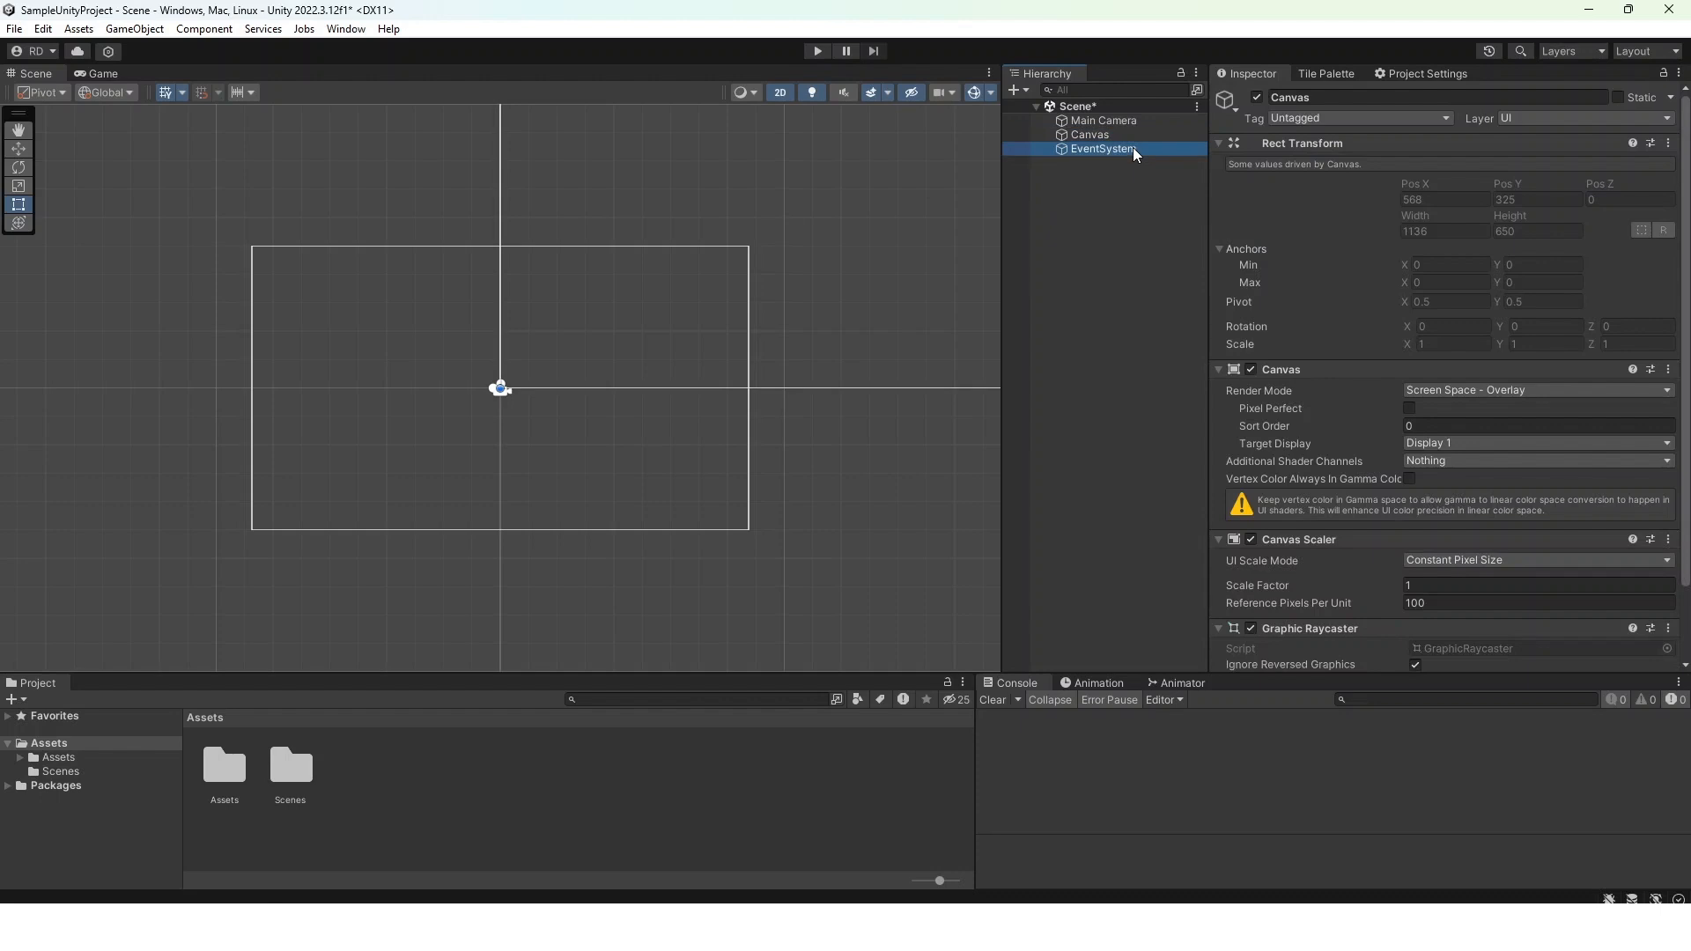
click(1135, 204)
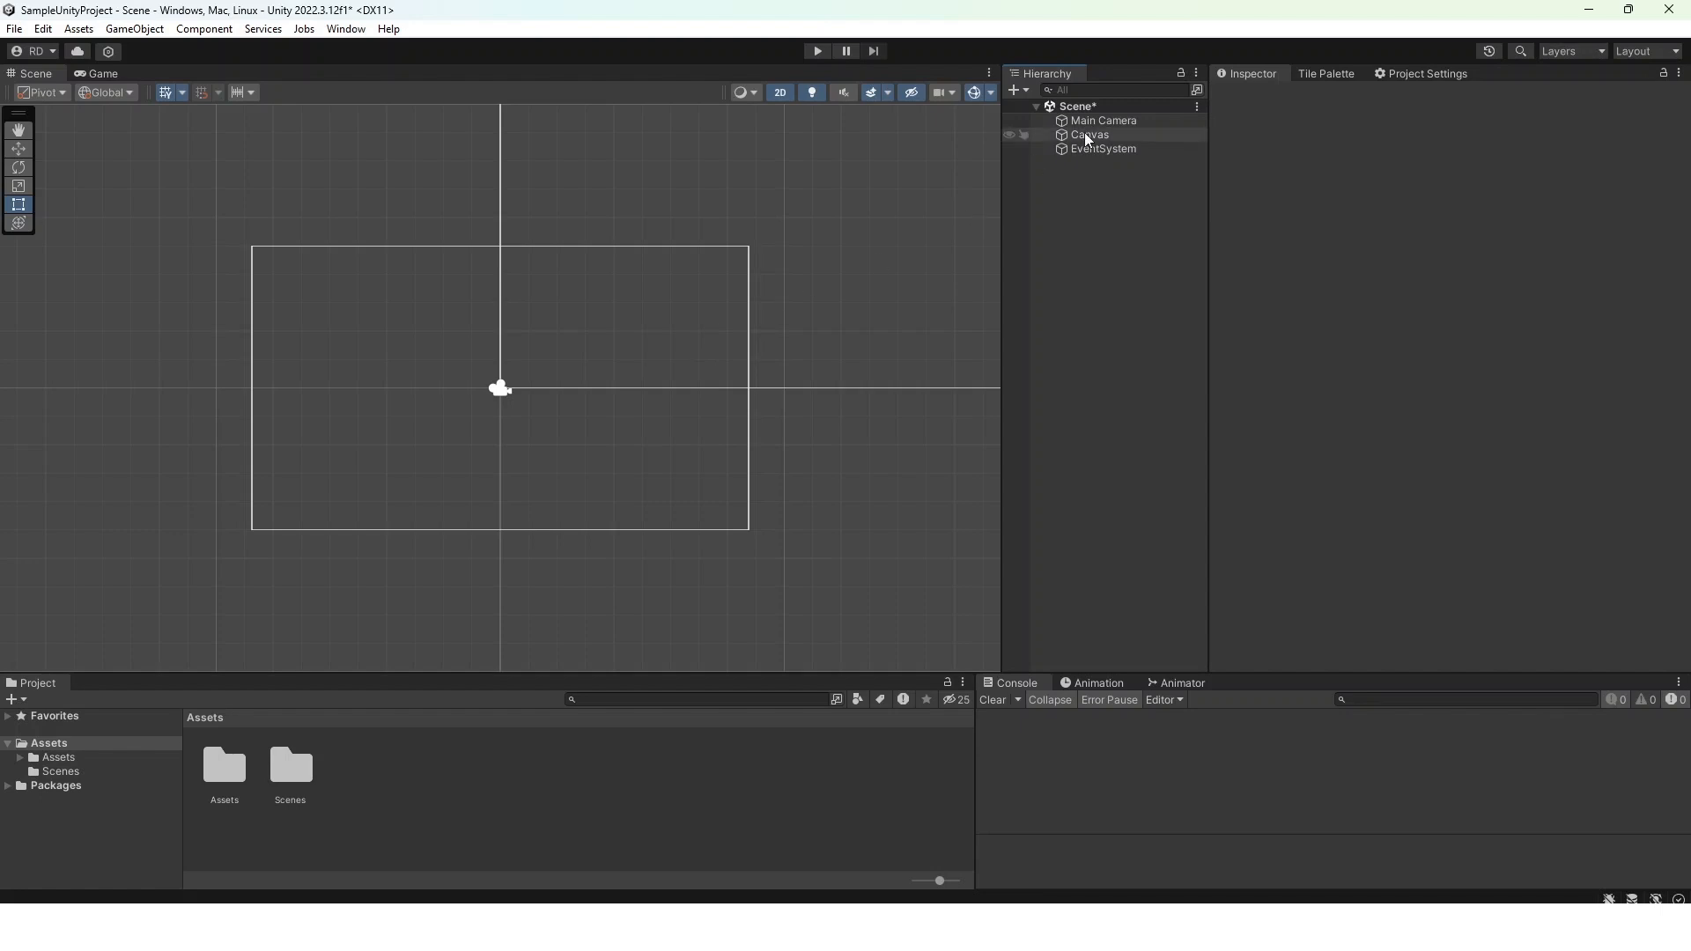
click(1141, 137)
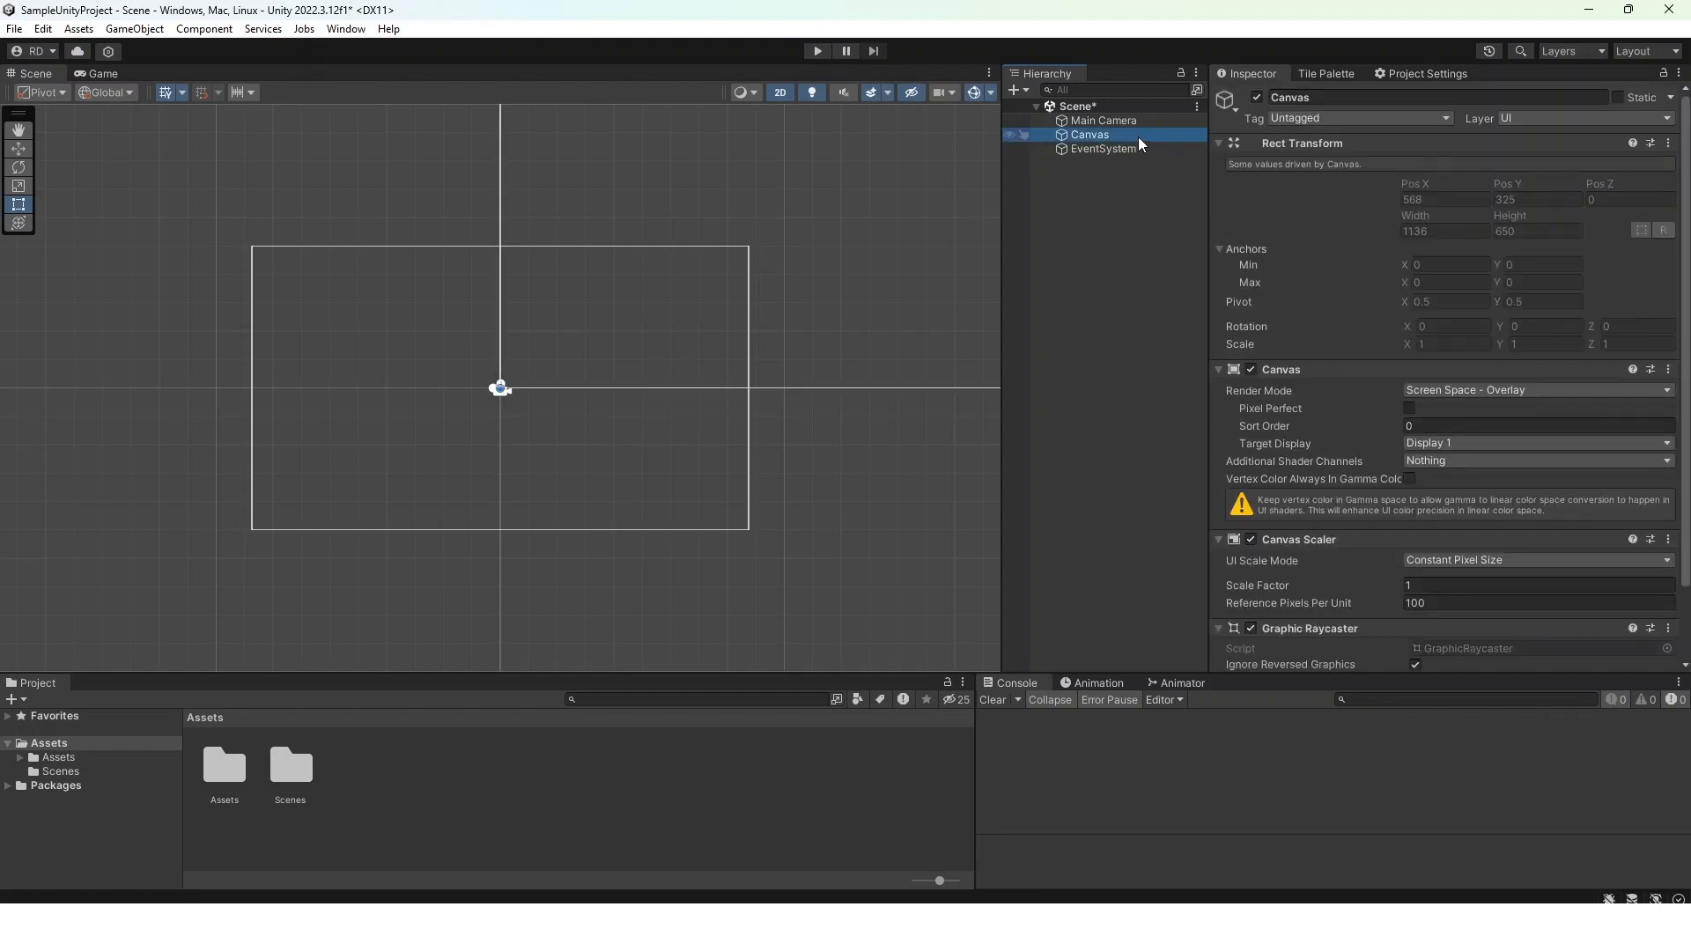
key(f)
scroll(486, 391, up, 3)
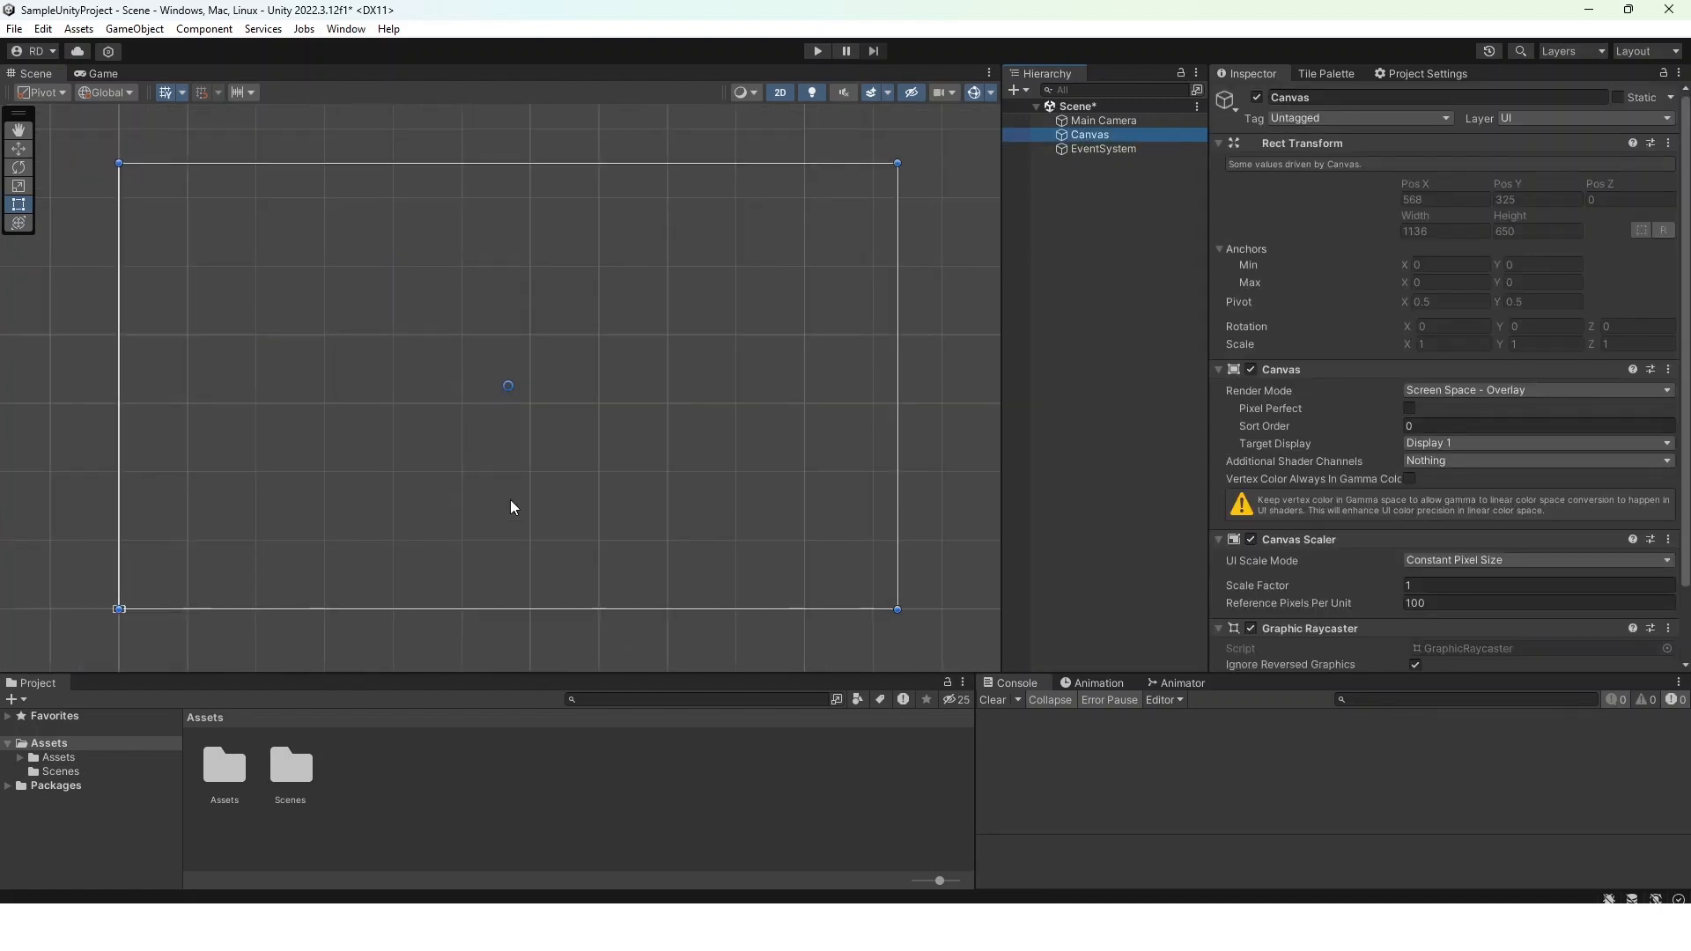
click(303, 643)
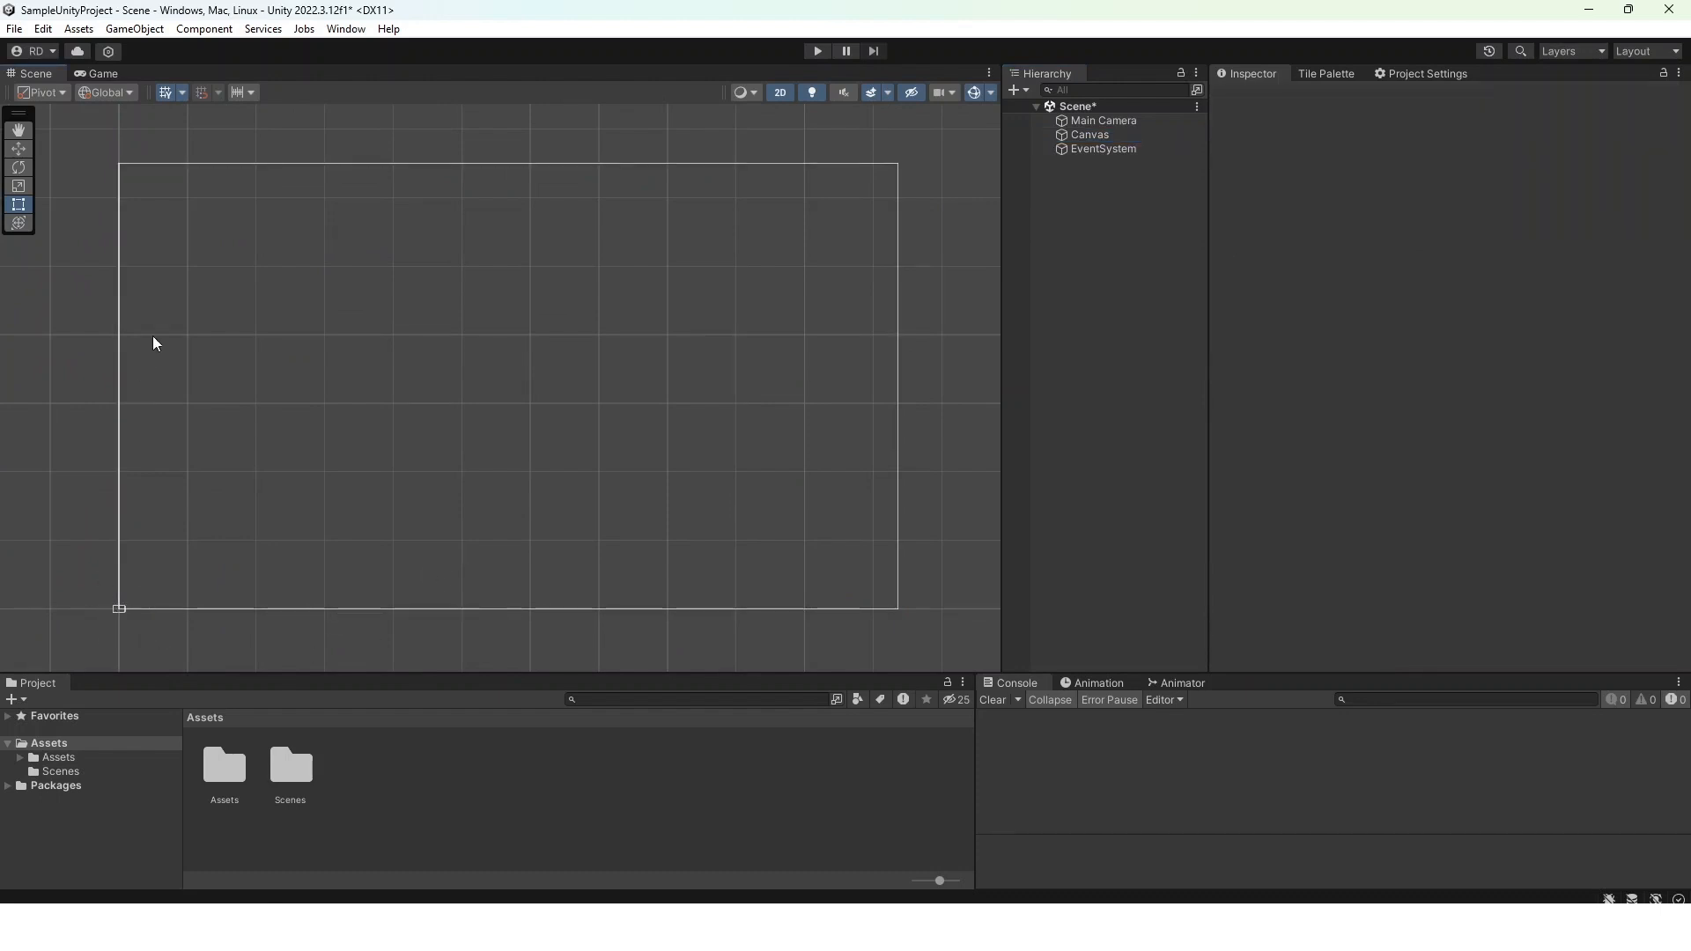
click(111, 79)
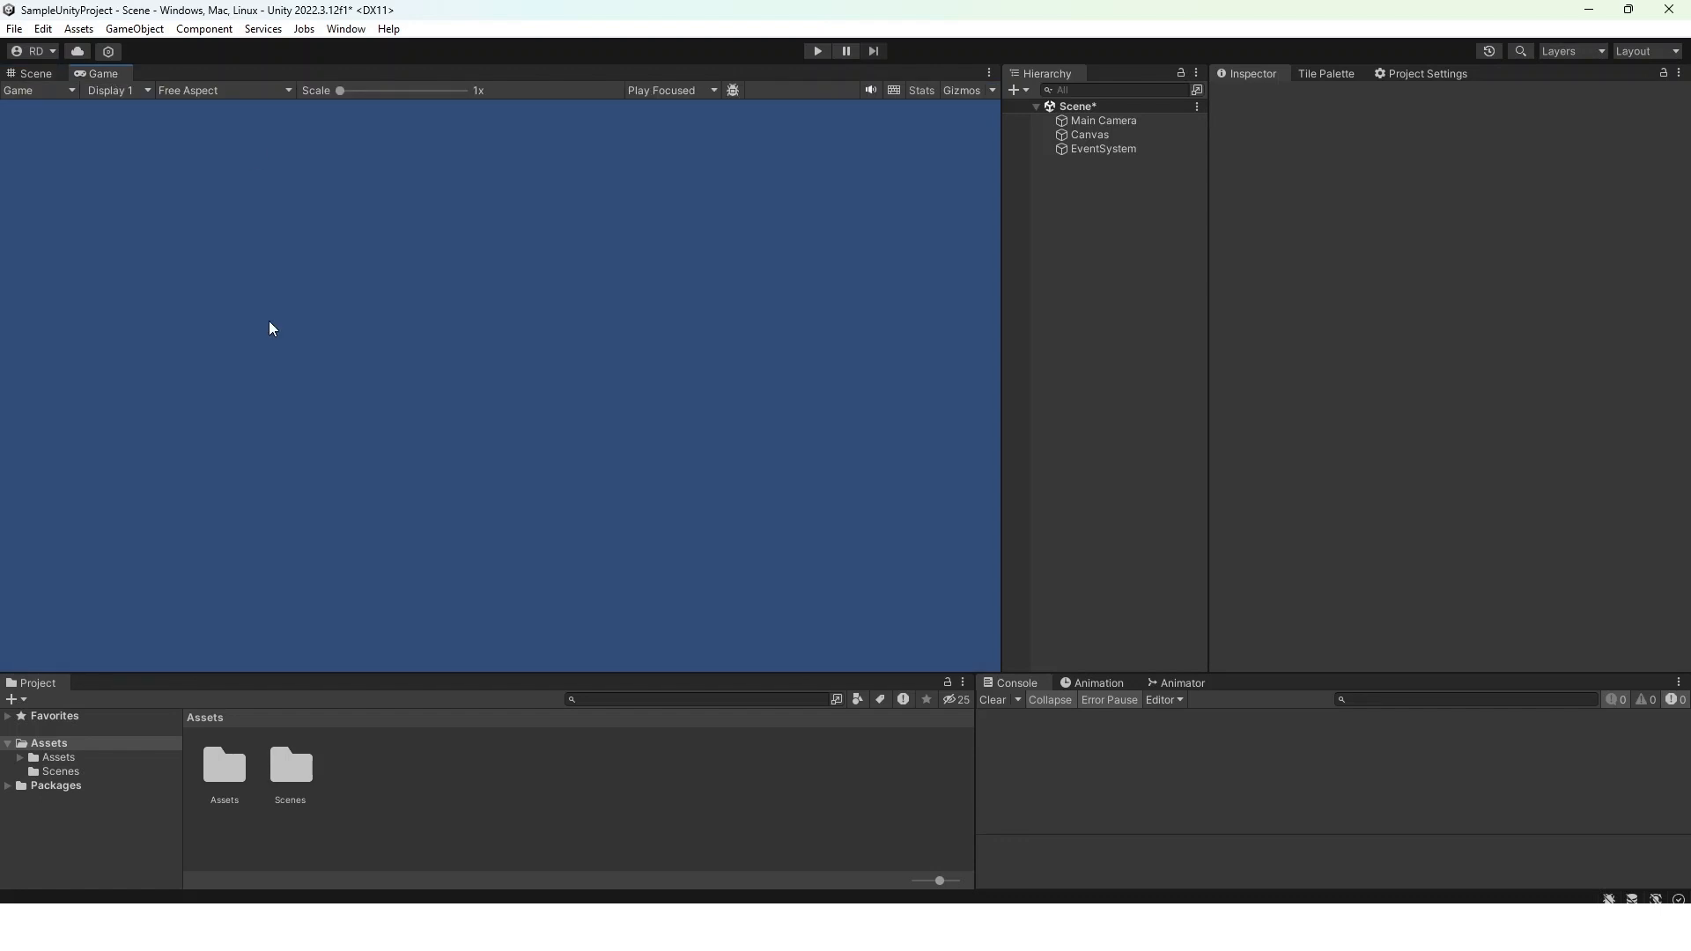
click(35, 74)
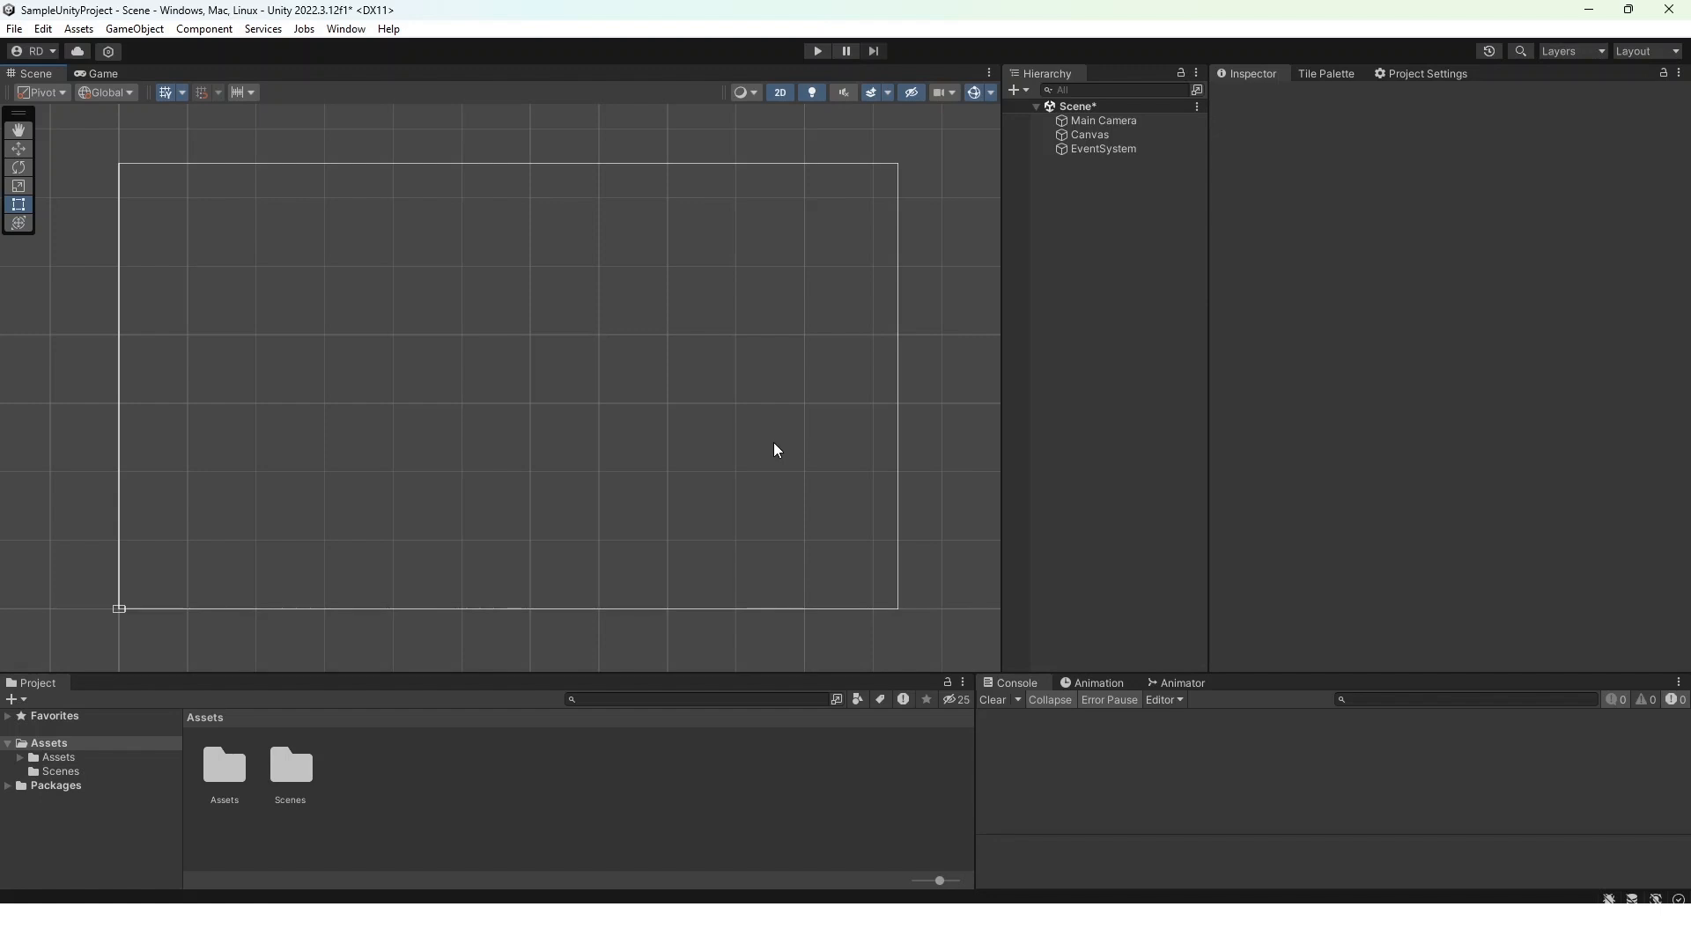
Add a UI Image as a child of the Canvas, keeping the default name
right_click(1108, 136)
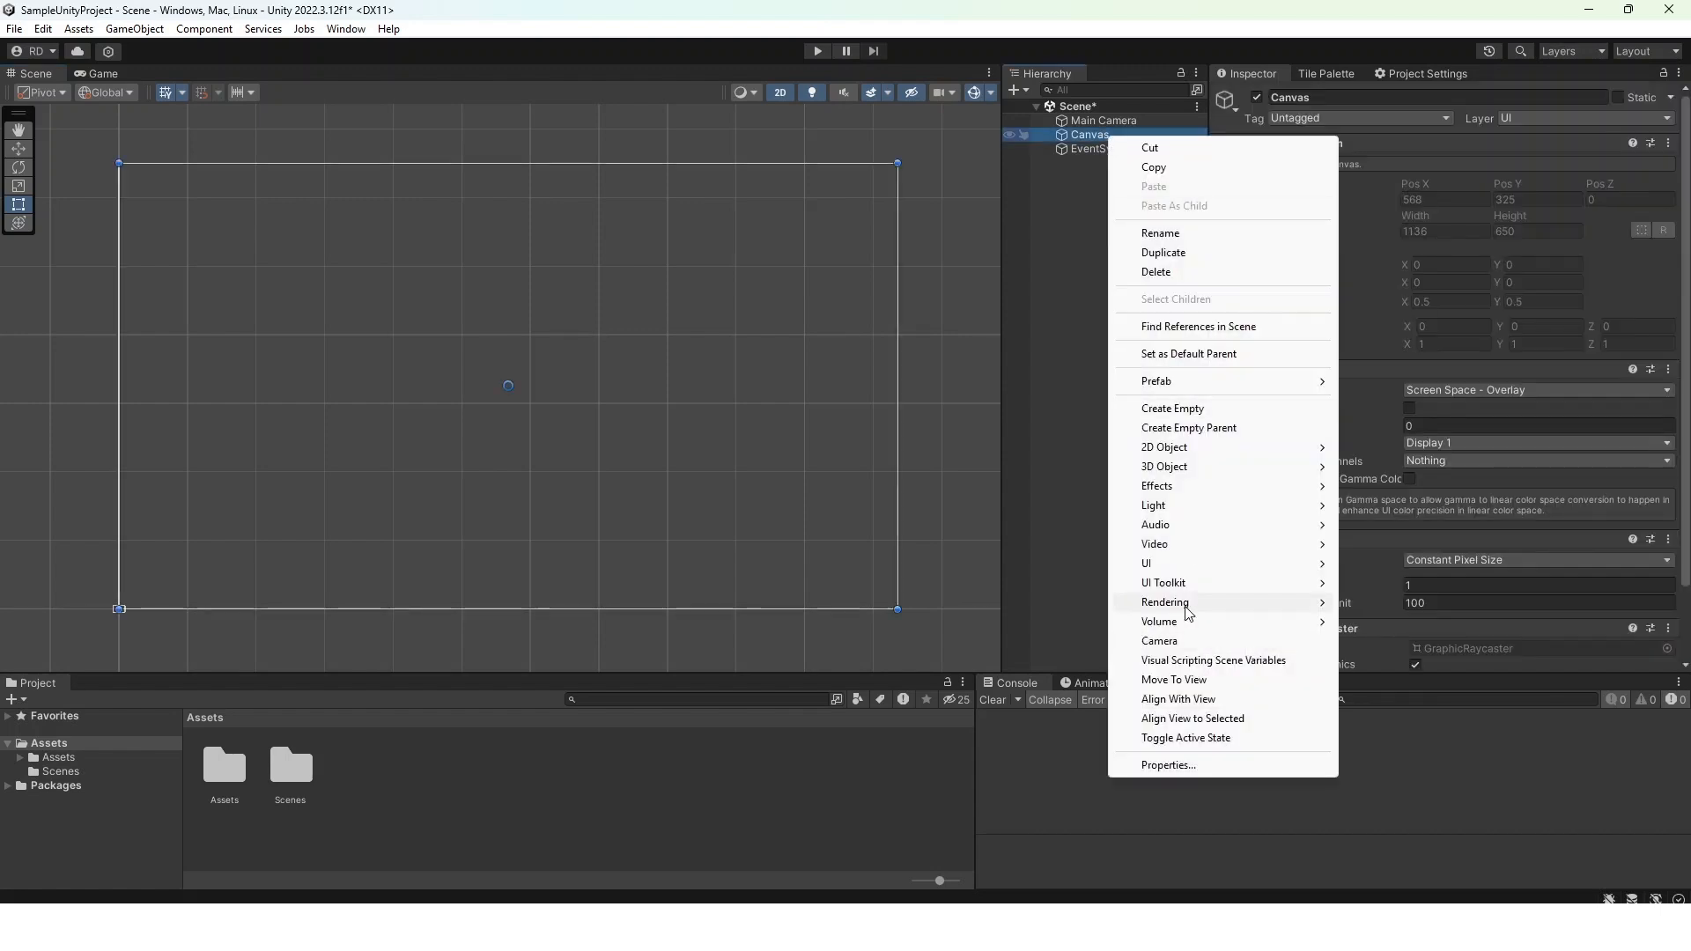
mouse_move(1167, 566)
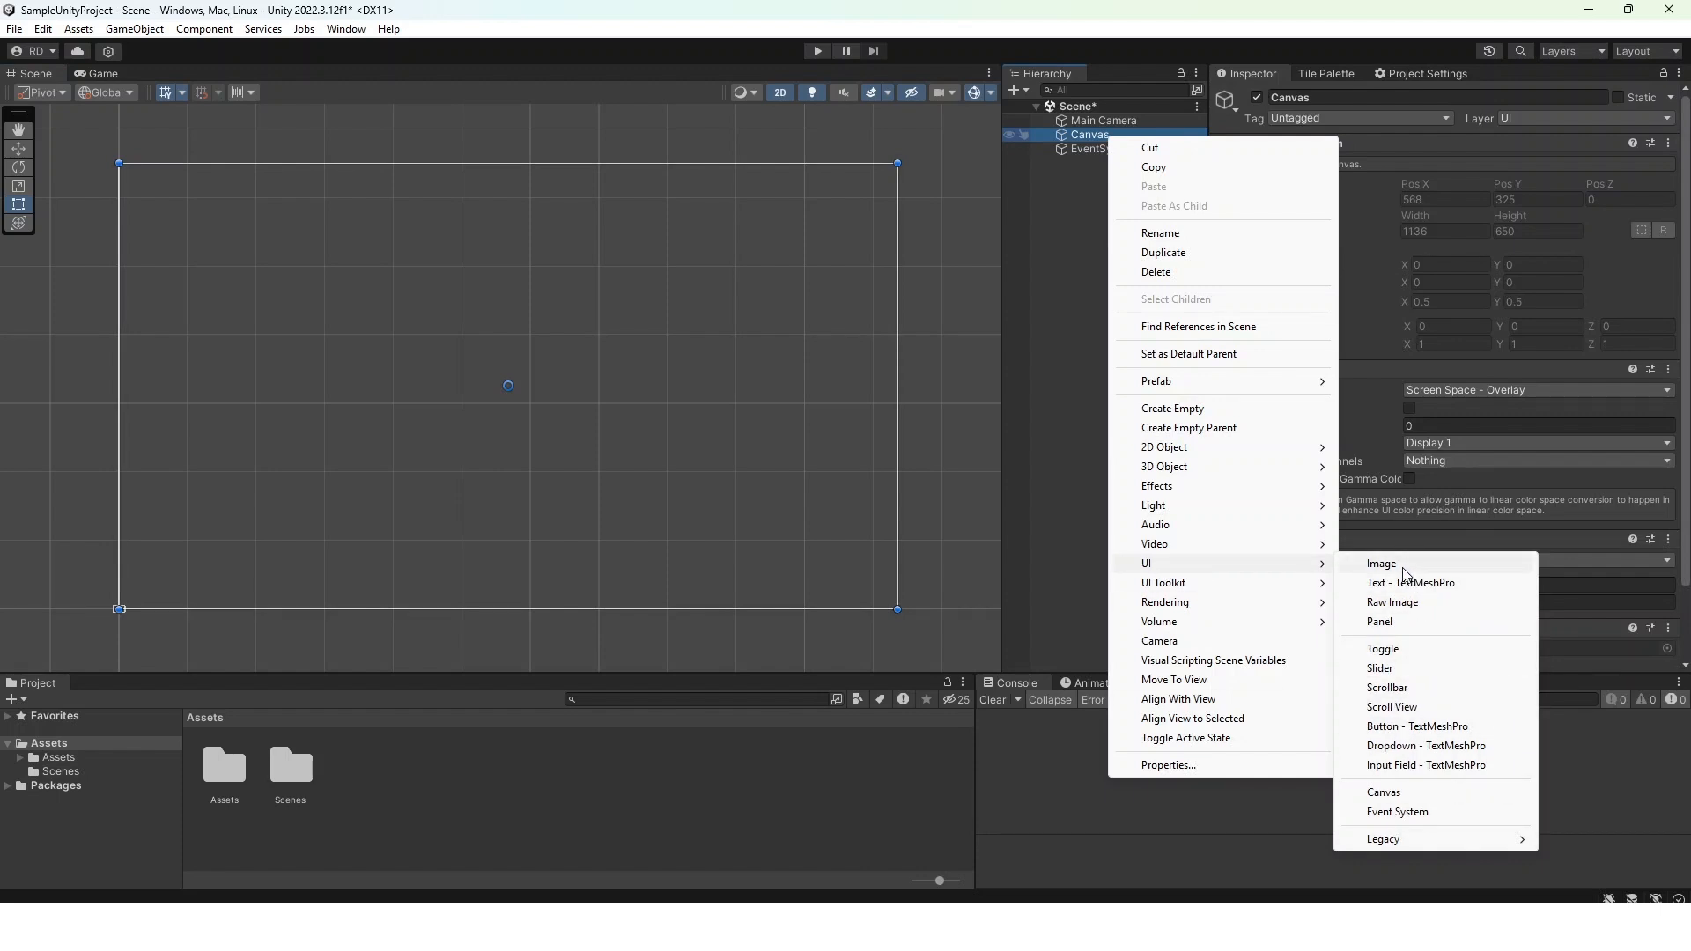
click(1400, 565)
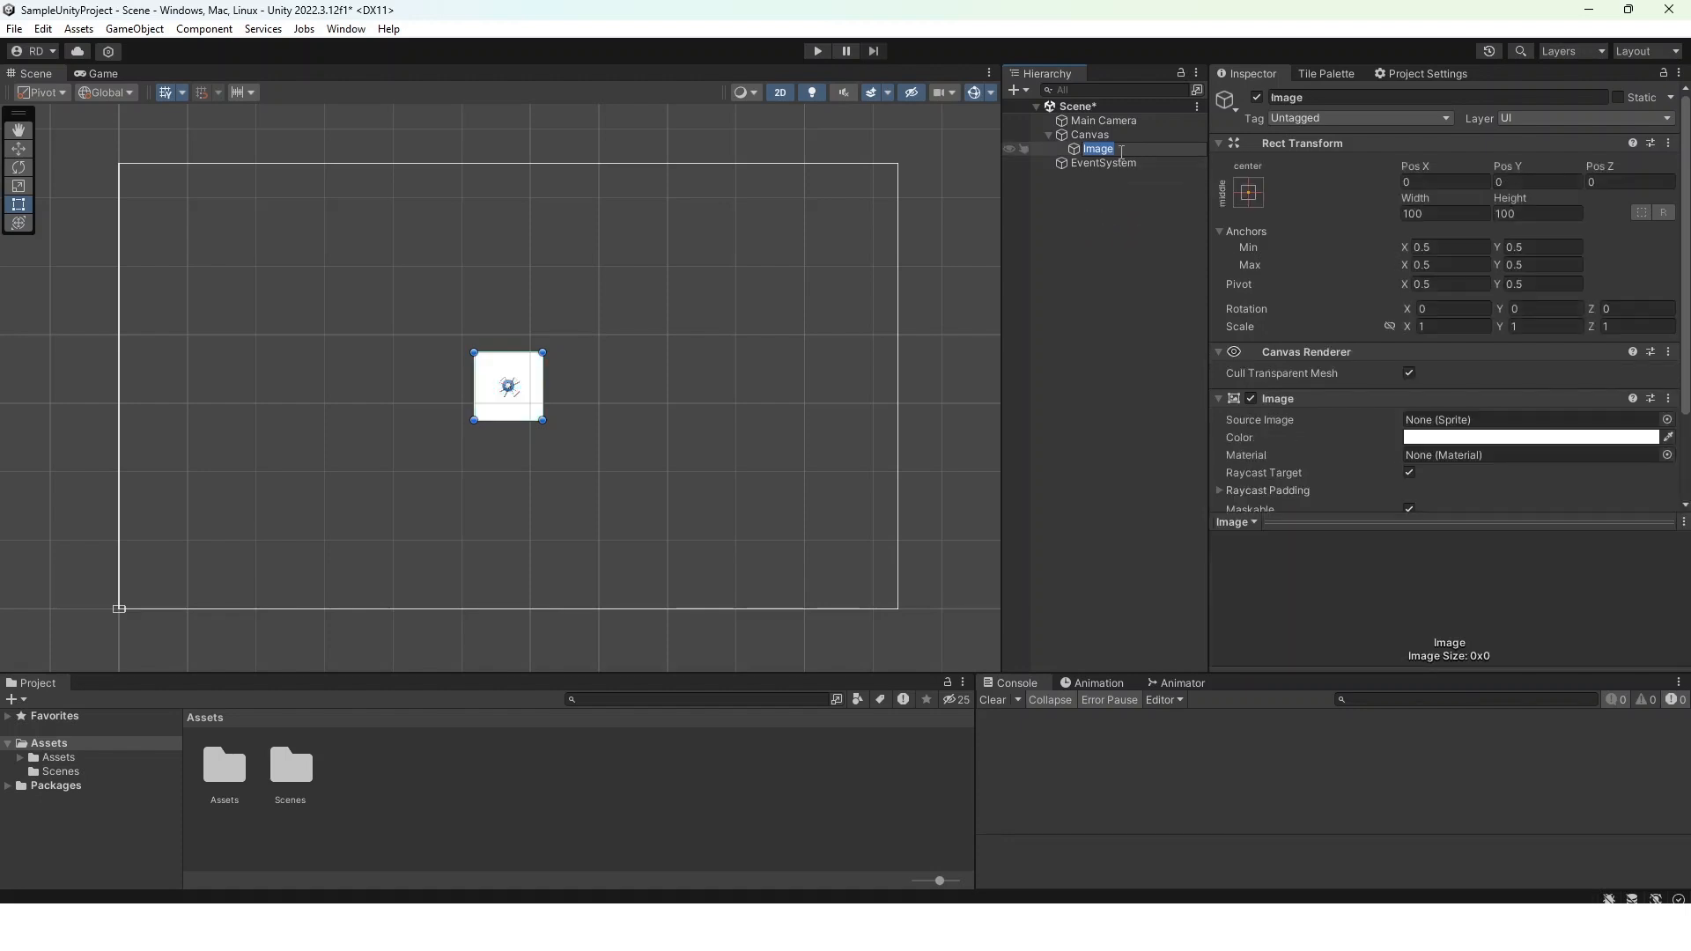
key(Return)
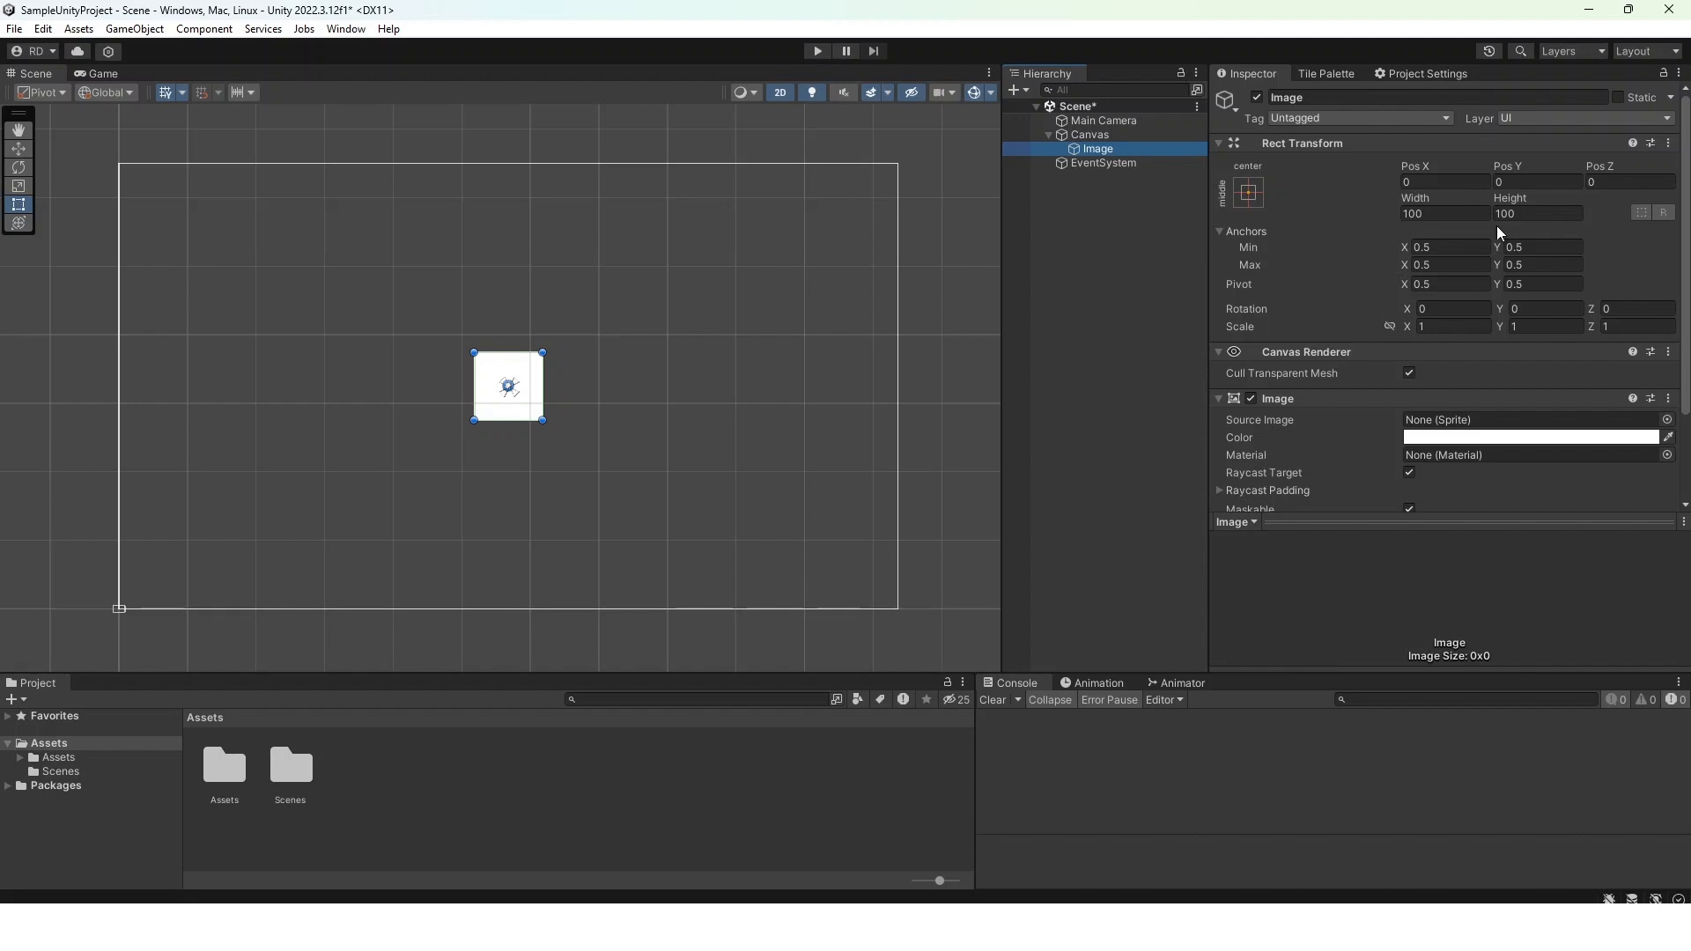
Examine the Image object's Rect Transform, Canvas Renderer and Image component properties, including its color picker
scroll(1449, 437, down, 3)
scroll(1330, 245, up, 3)
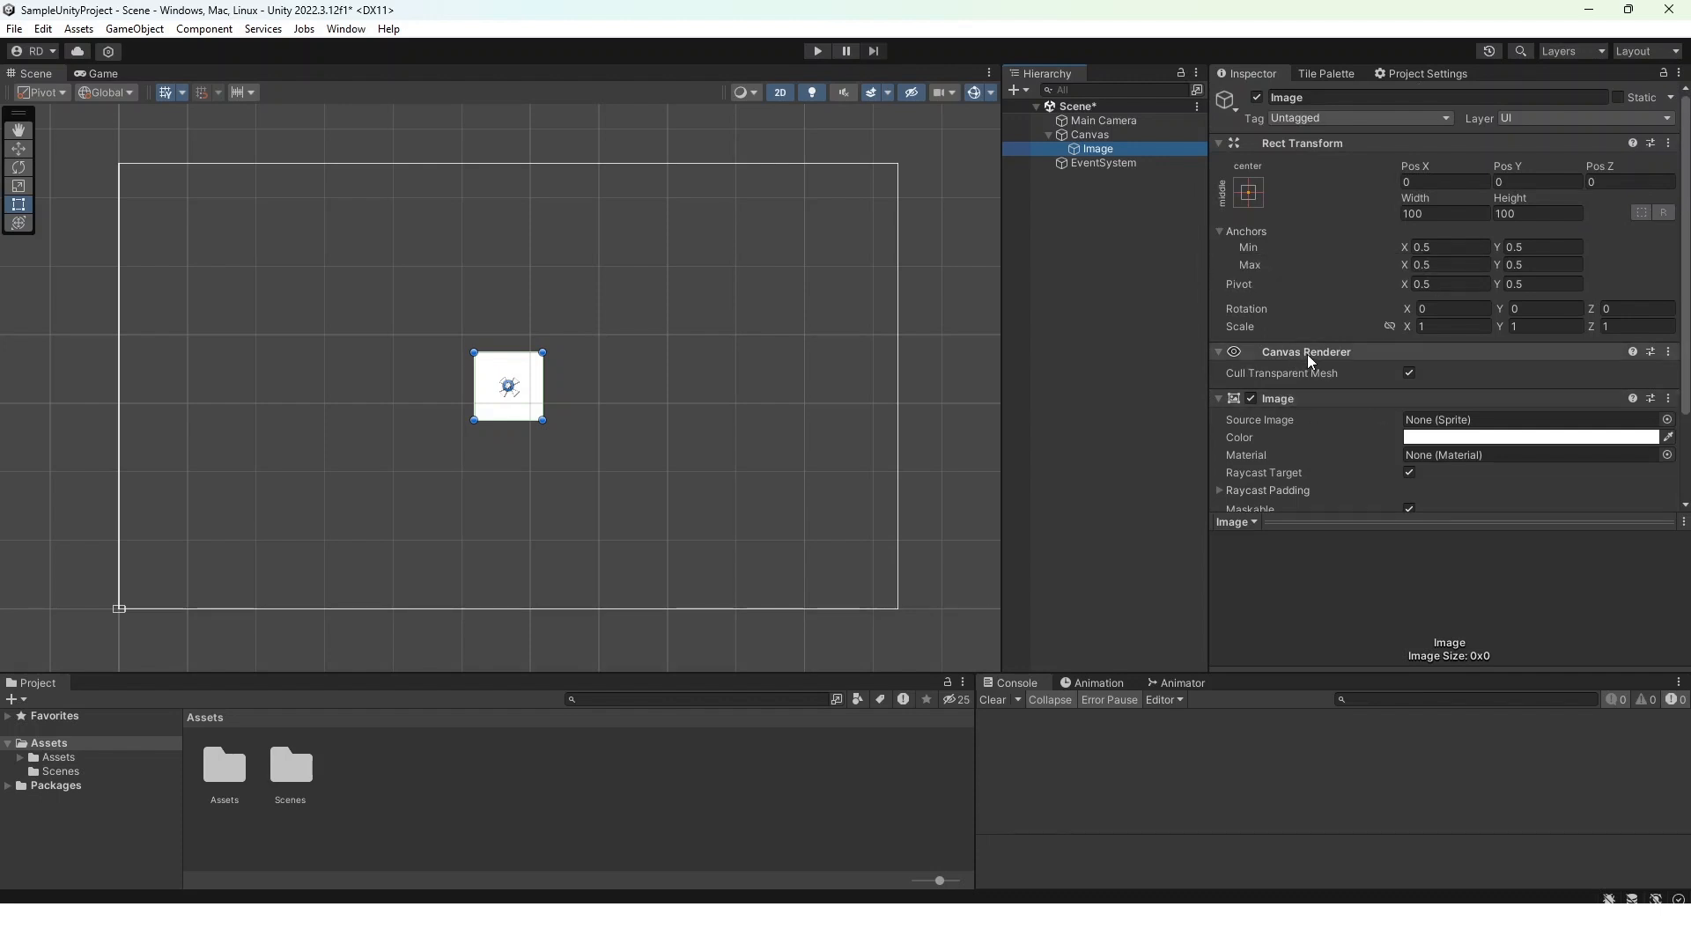
scroll(1321, 458, down, 3)
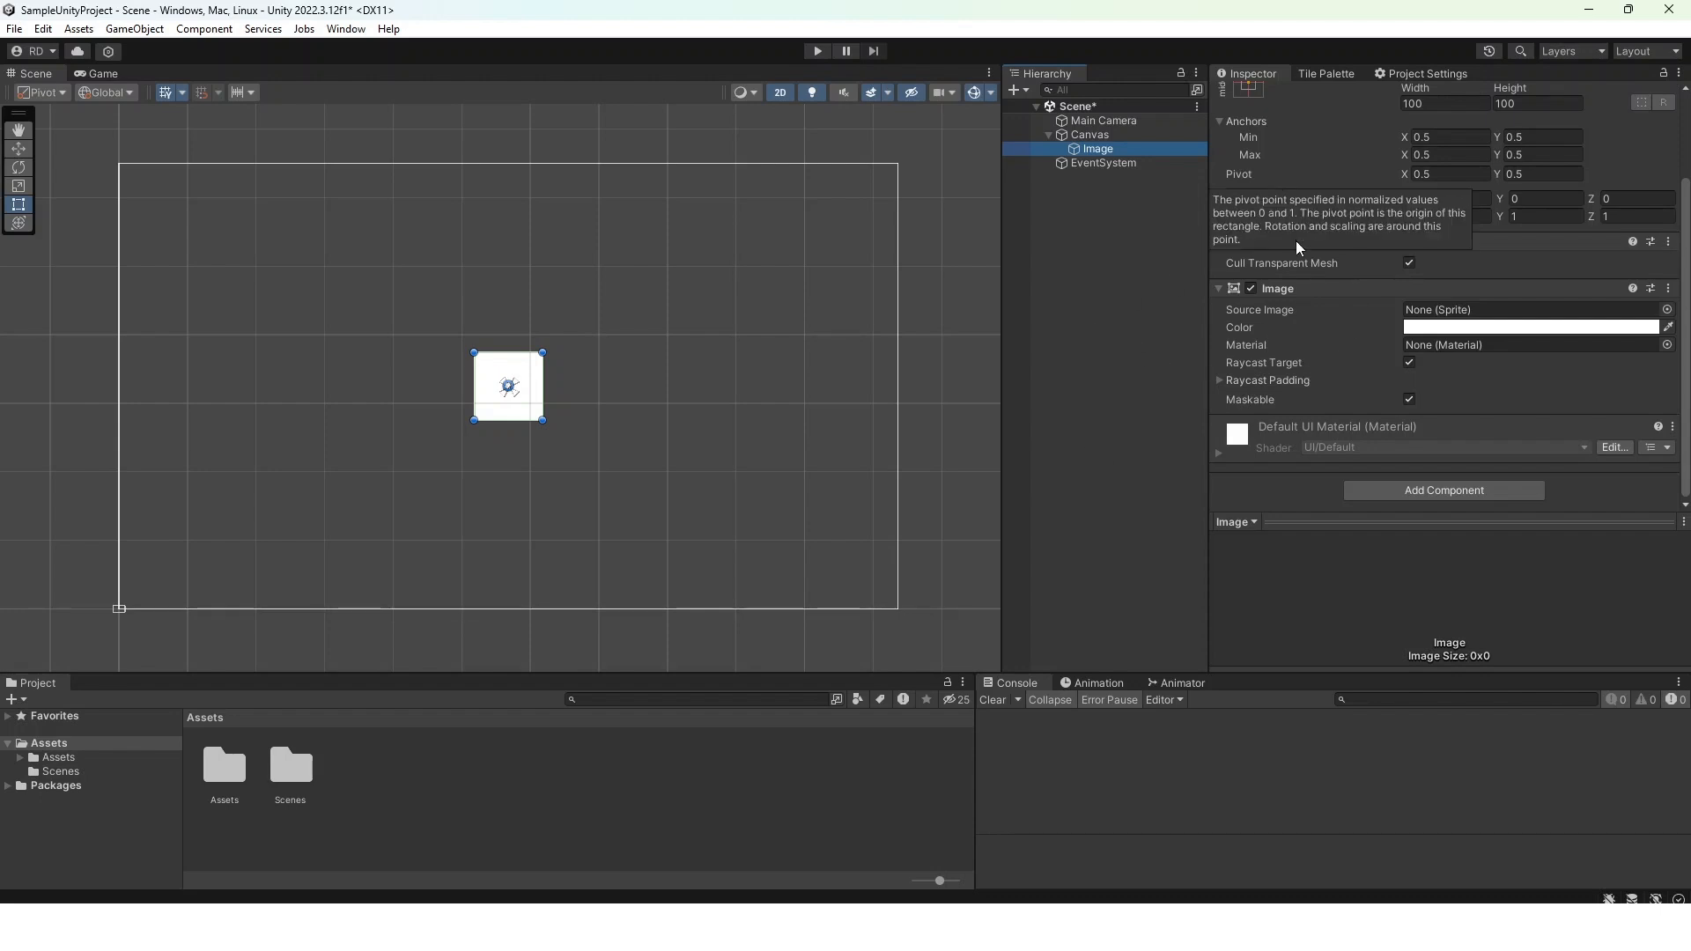
scroll(1319, 291, up, 3)
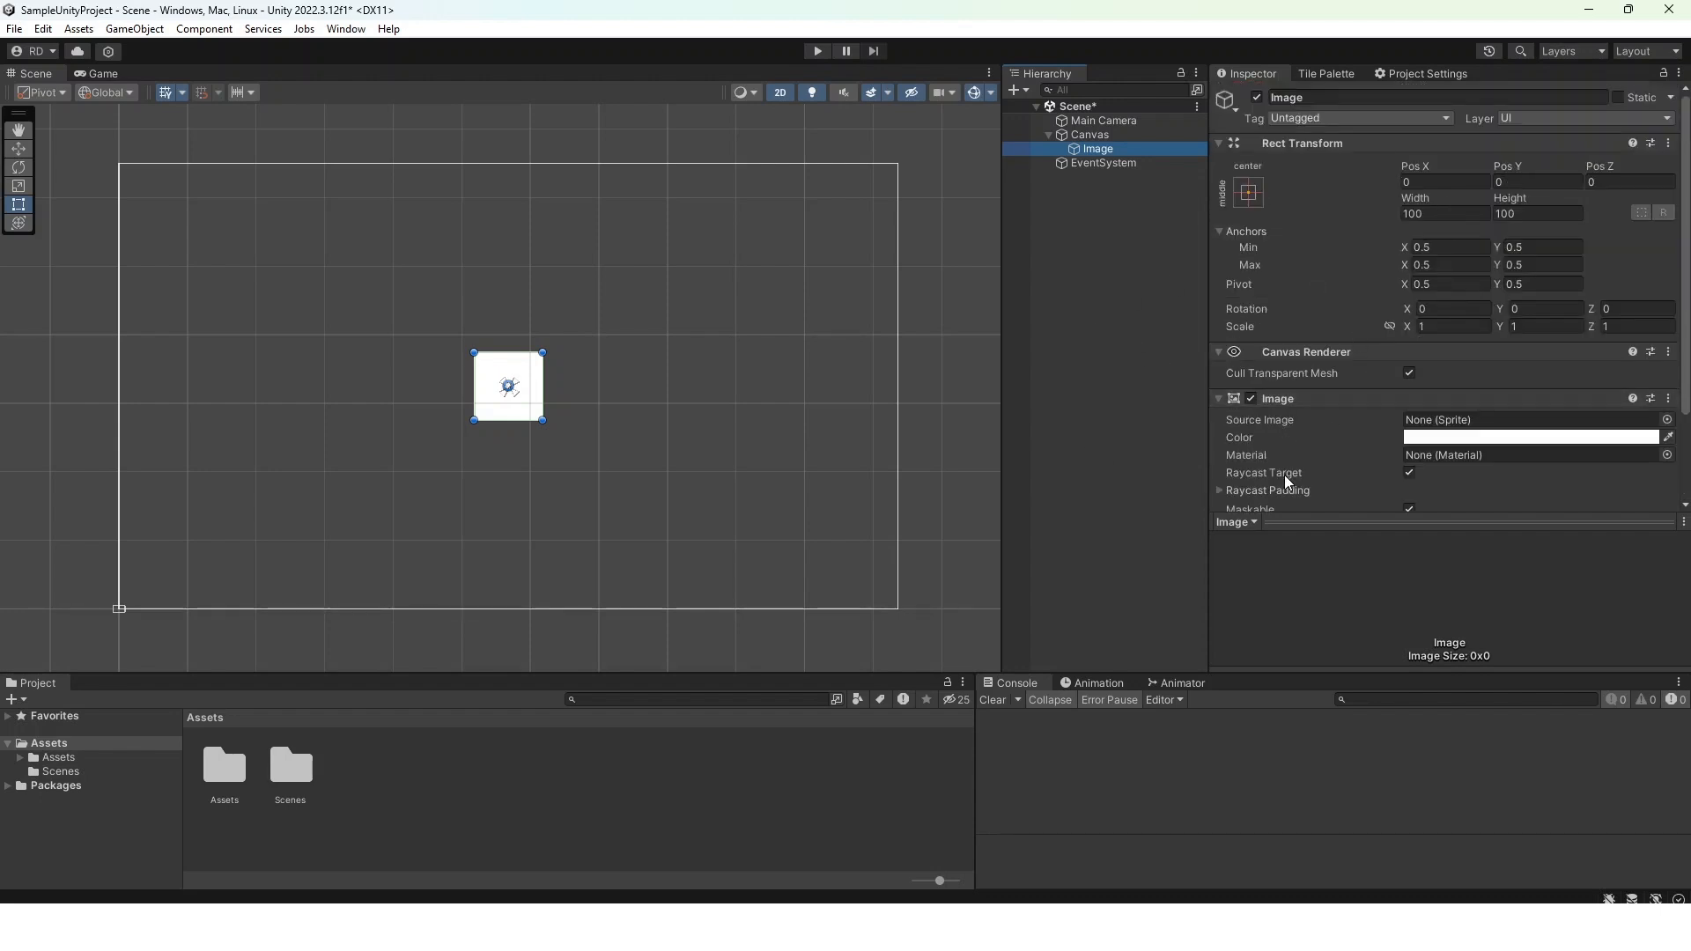
click(1479, 439)
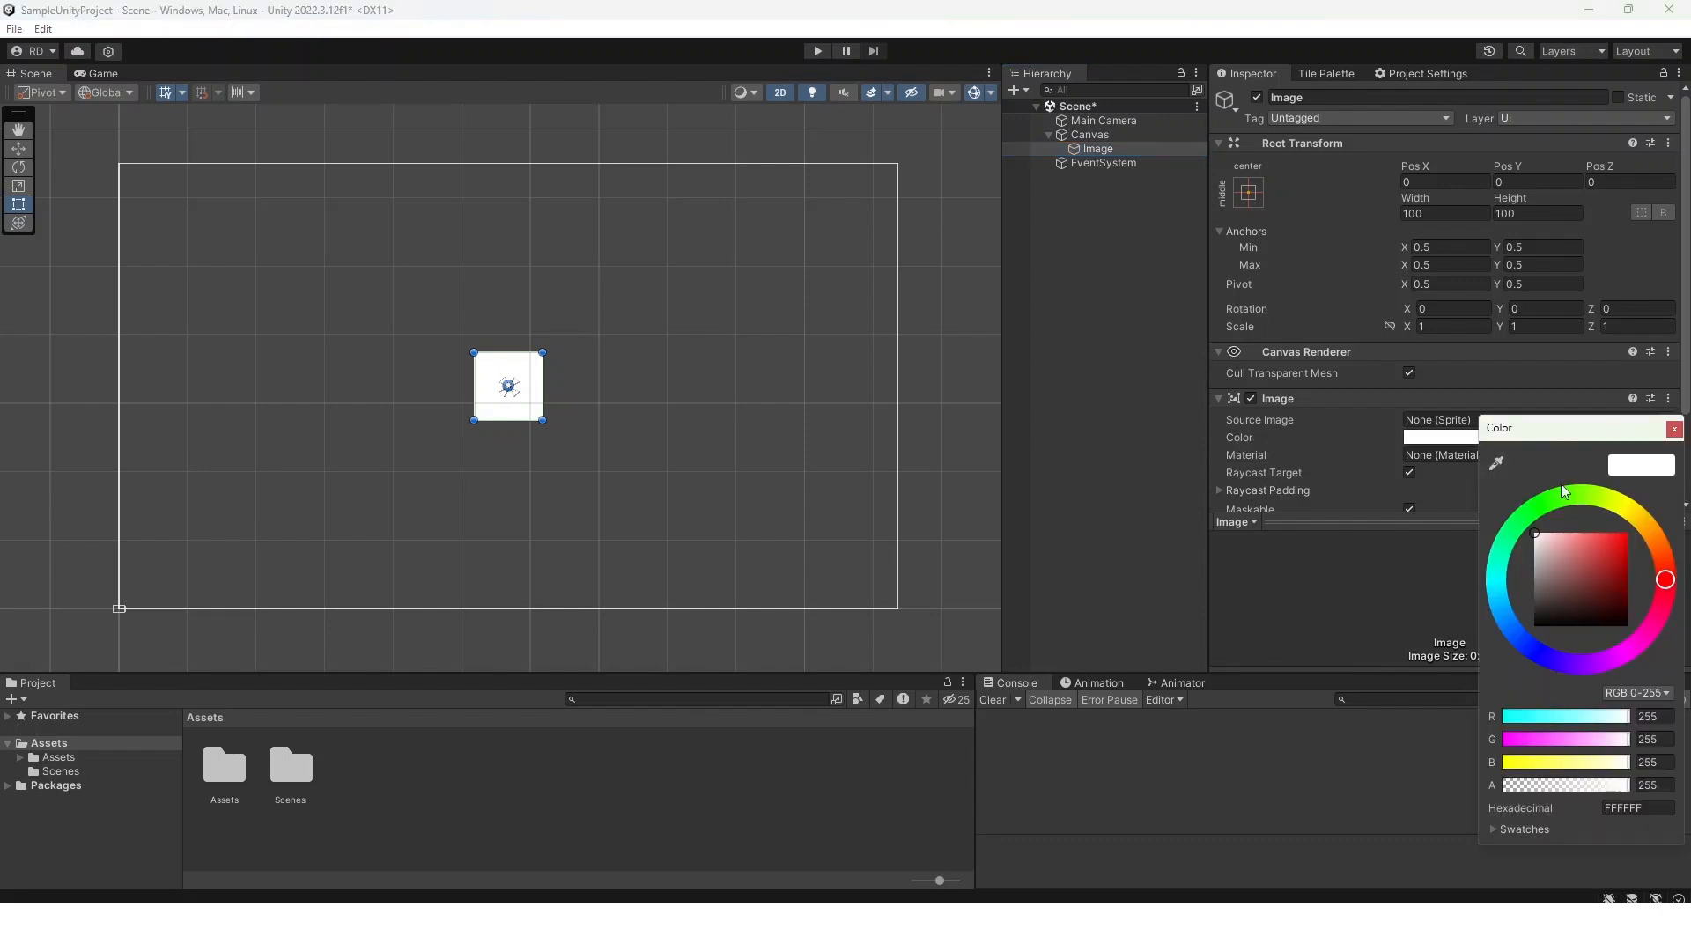
drag(1624, 578, 1398, 510)
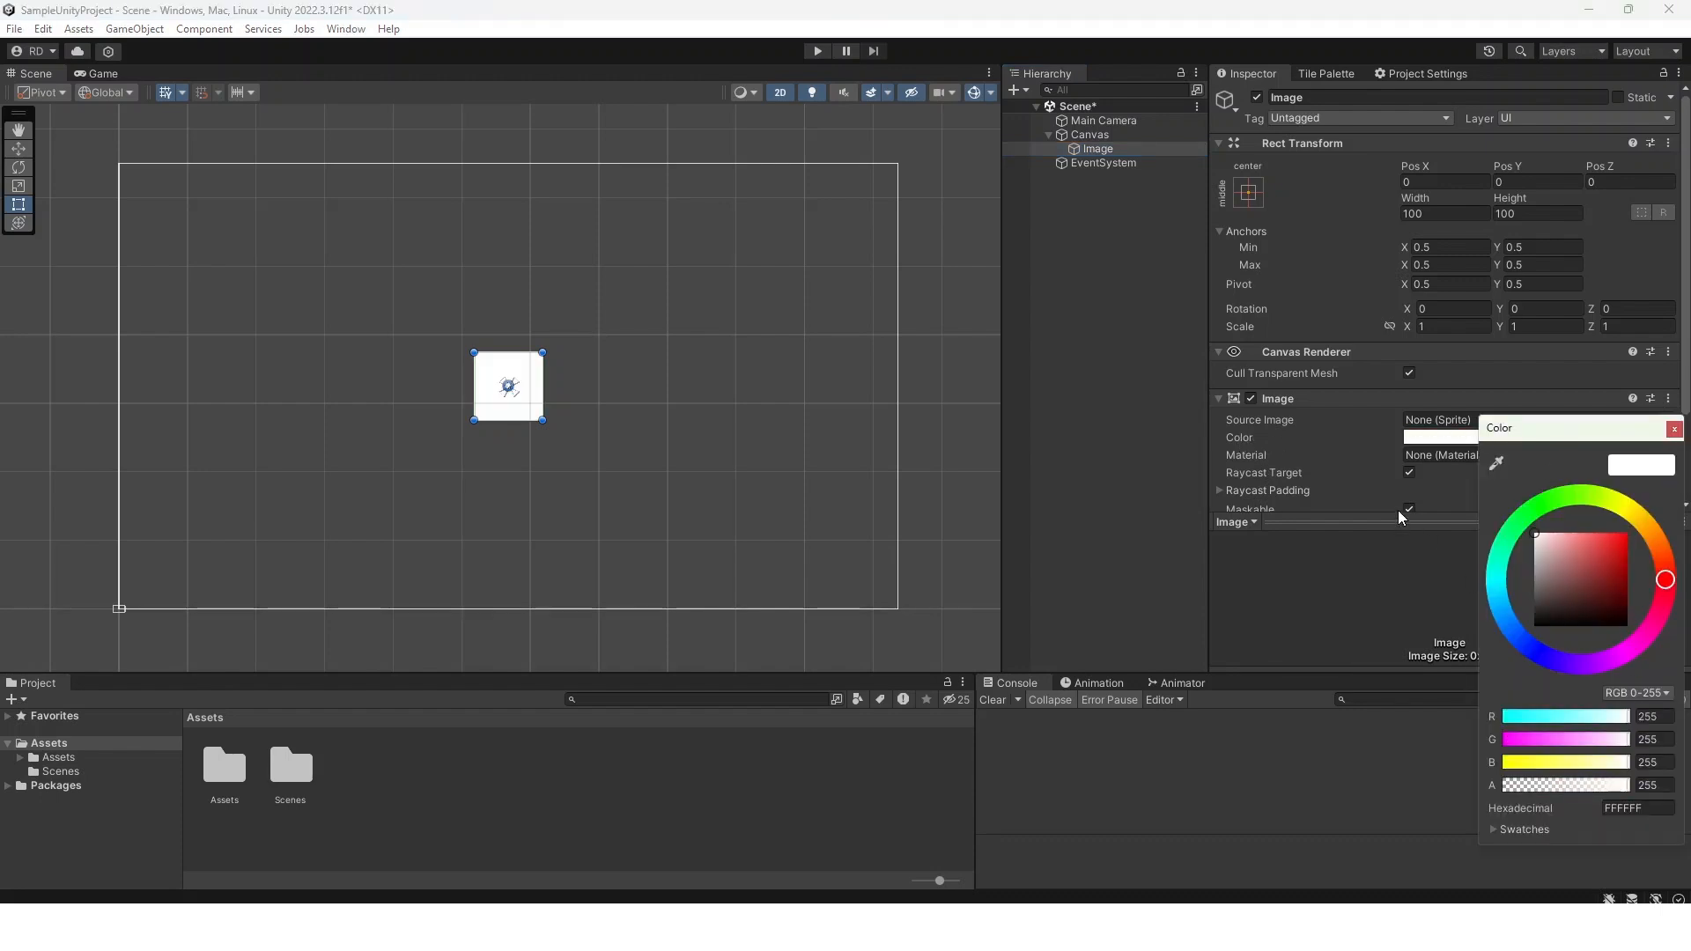
click(1674, 430)
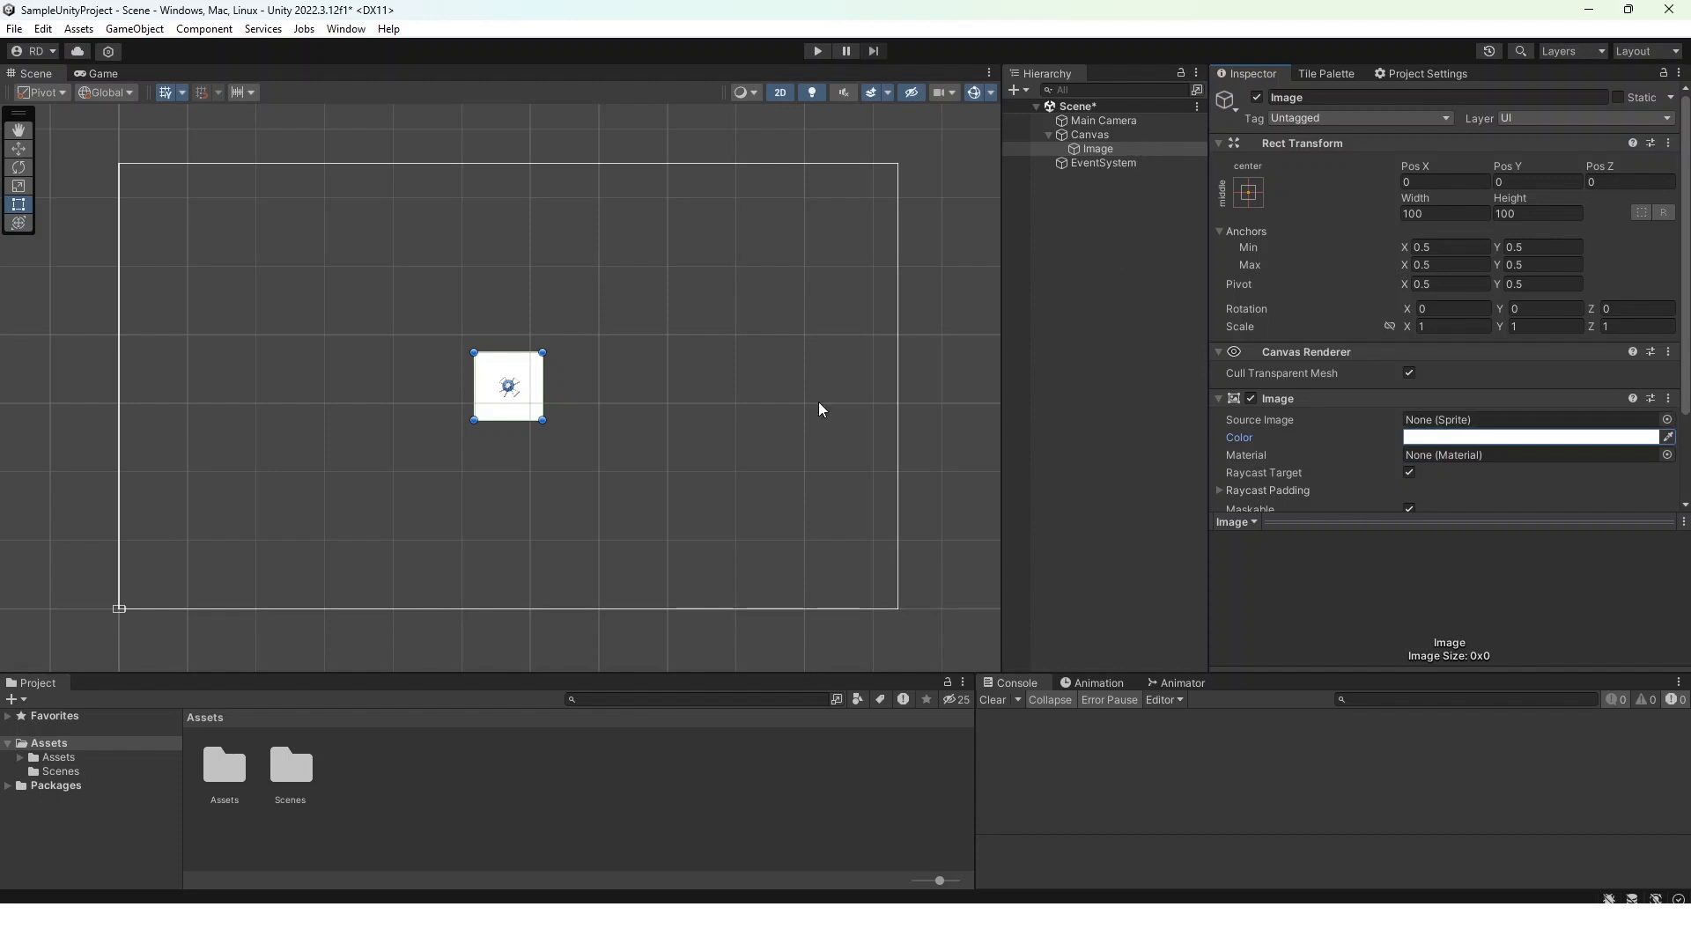
Move the Image to the canvas's upper-left area, about X -339, Y 92, and check its placement in the Game view
key(e)
key(w)
drag(518, 388, 285, 325)
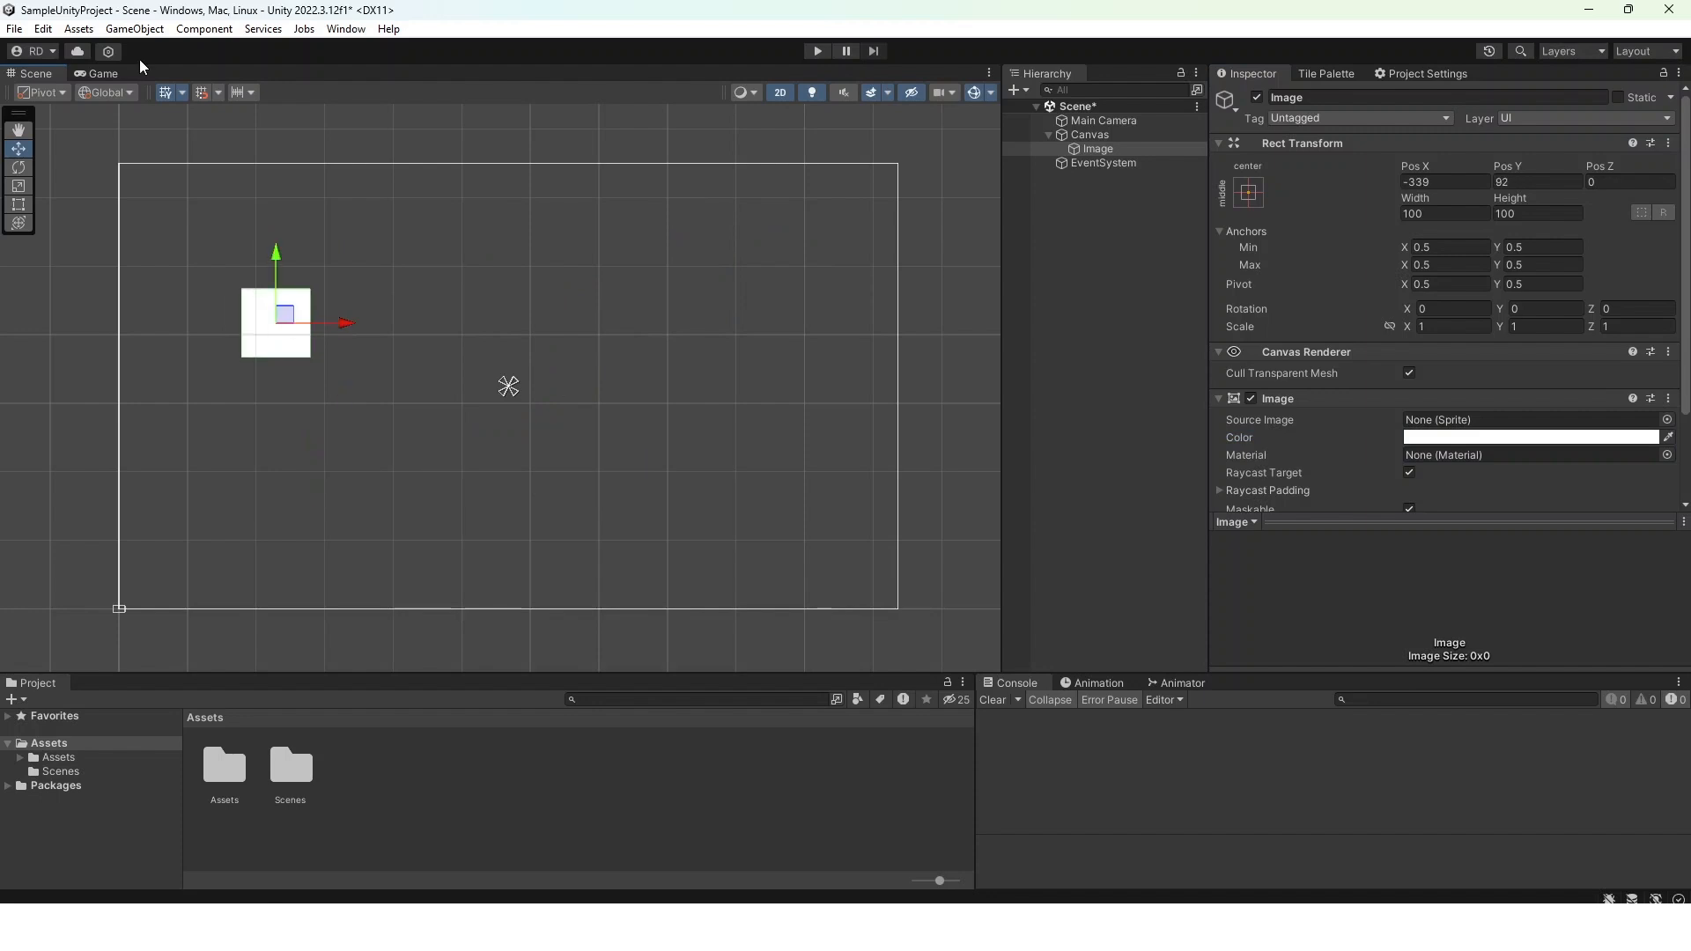
click(109, 68)
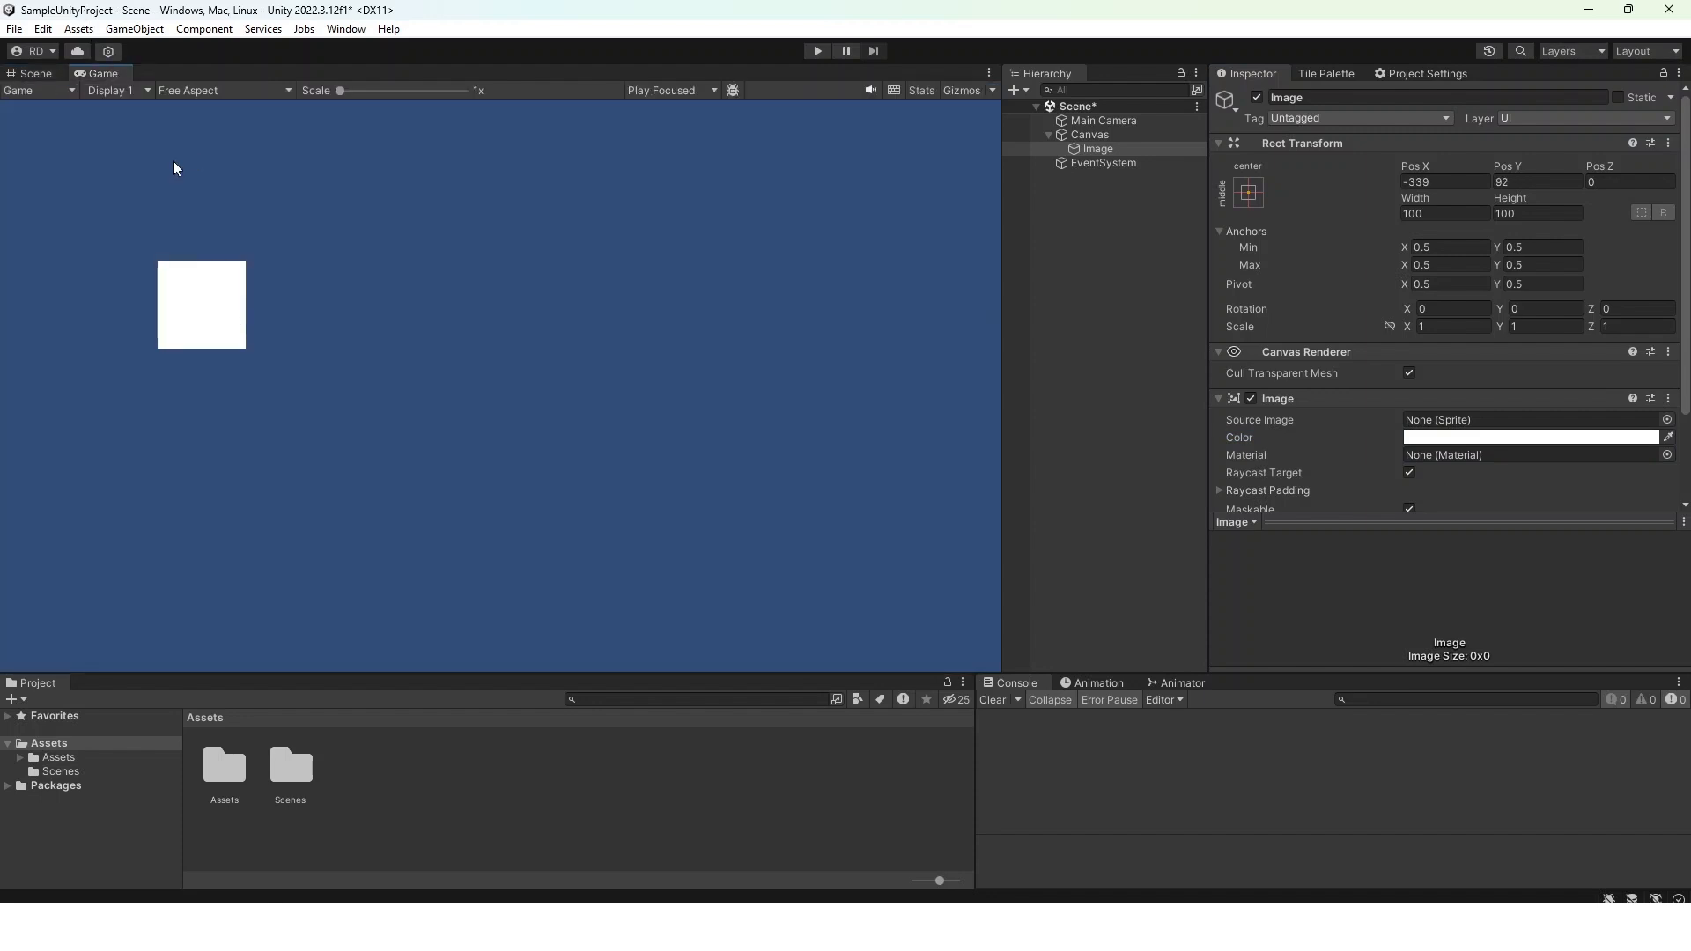
click(43, 73)
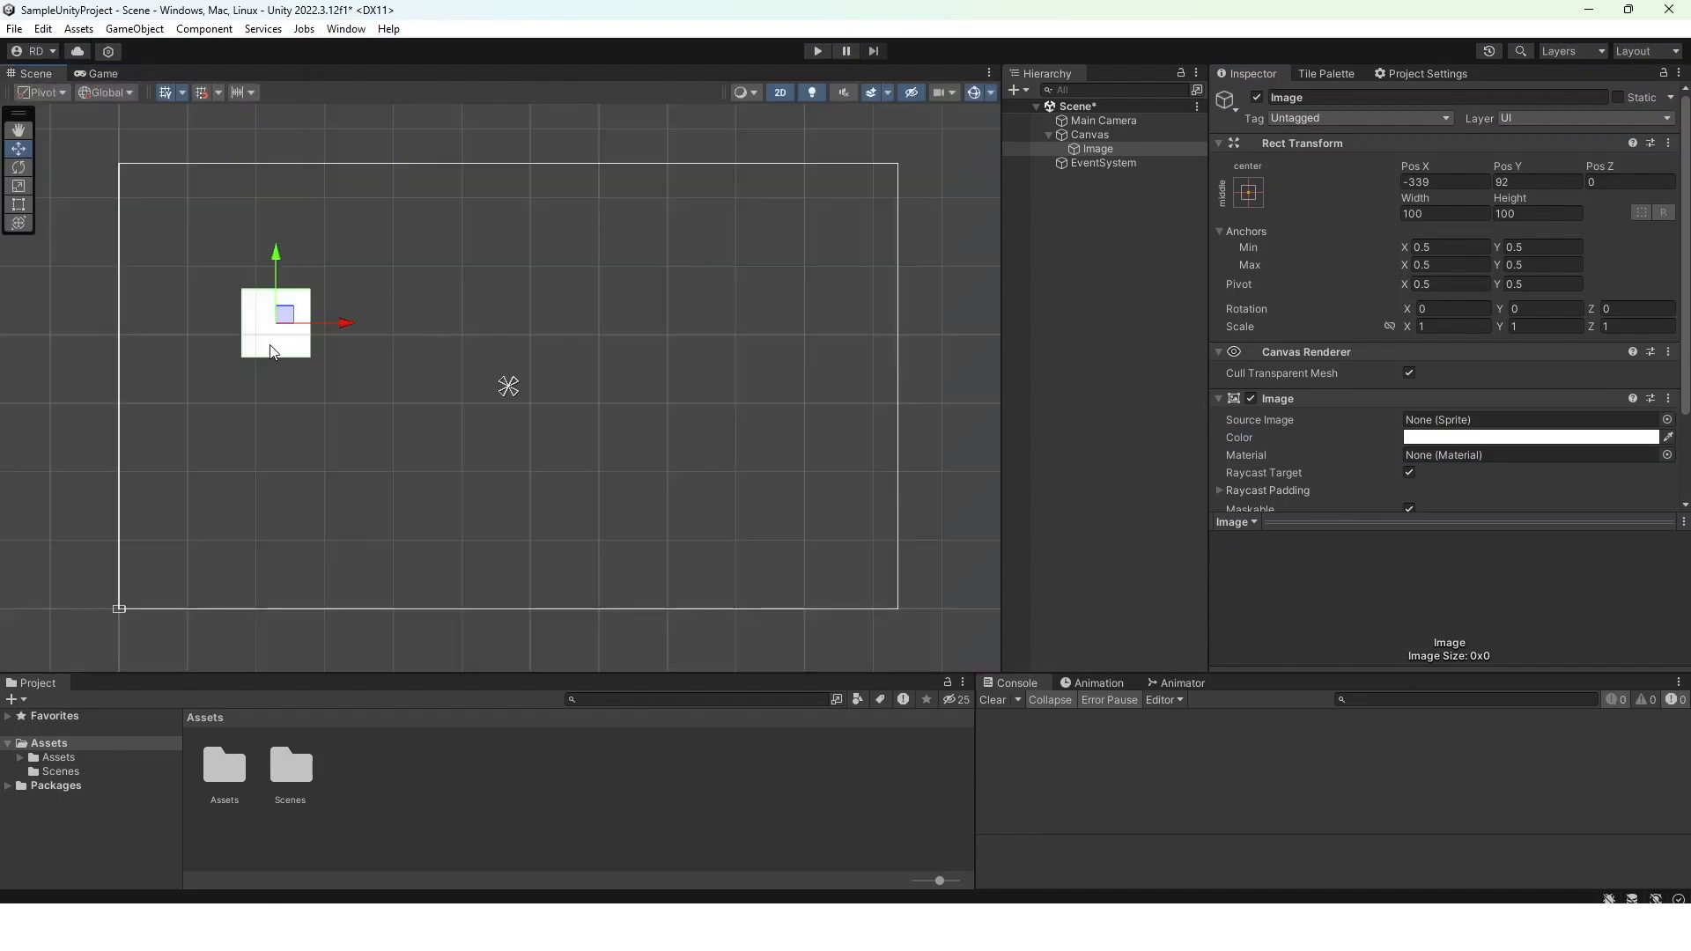
Move the Image back to the middle of the canvas and set its Pos X and Pos Y to 0
drag(288, 320, 518, 385)
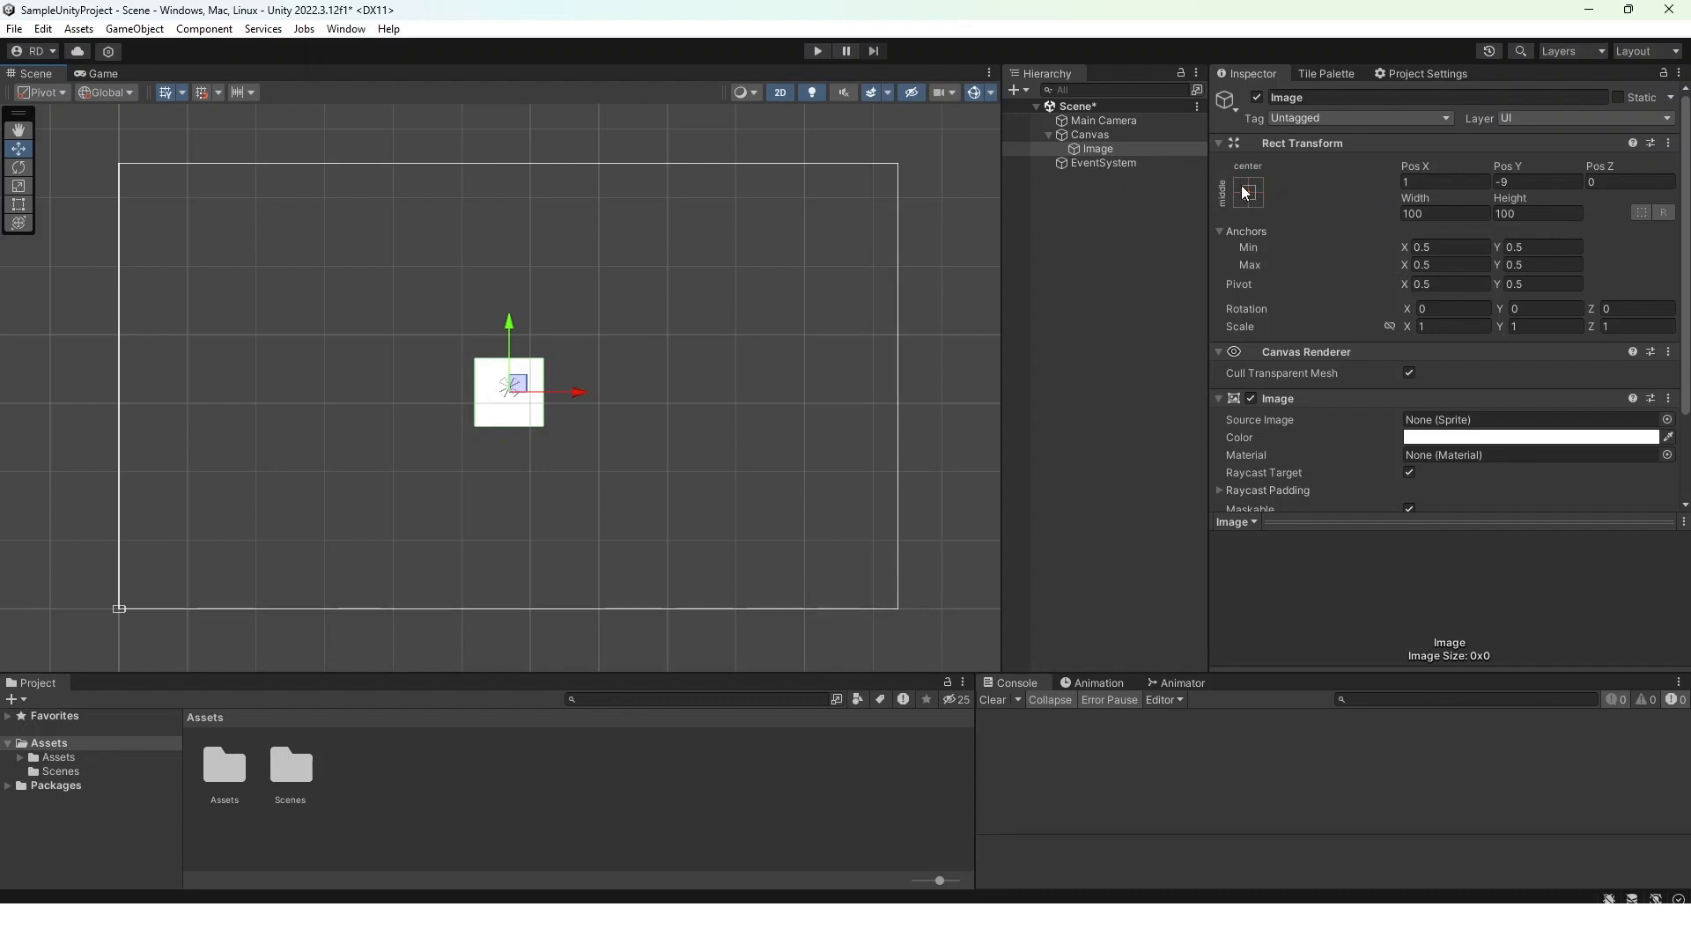
click(1431, 182)
text(0)
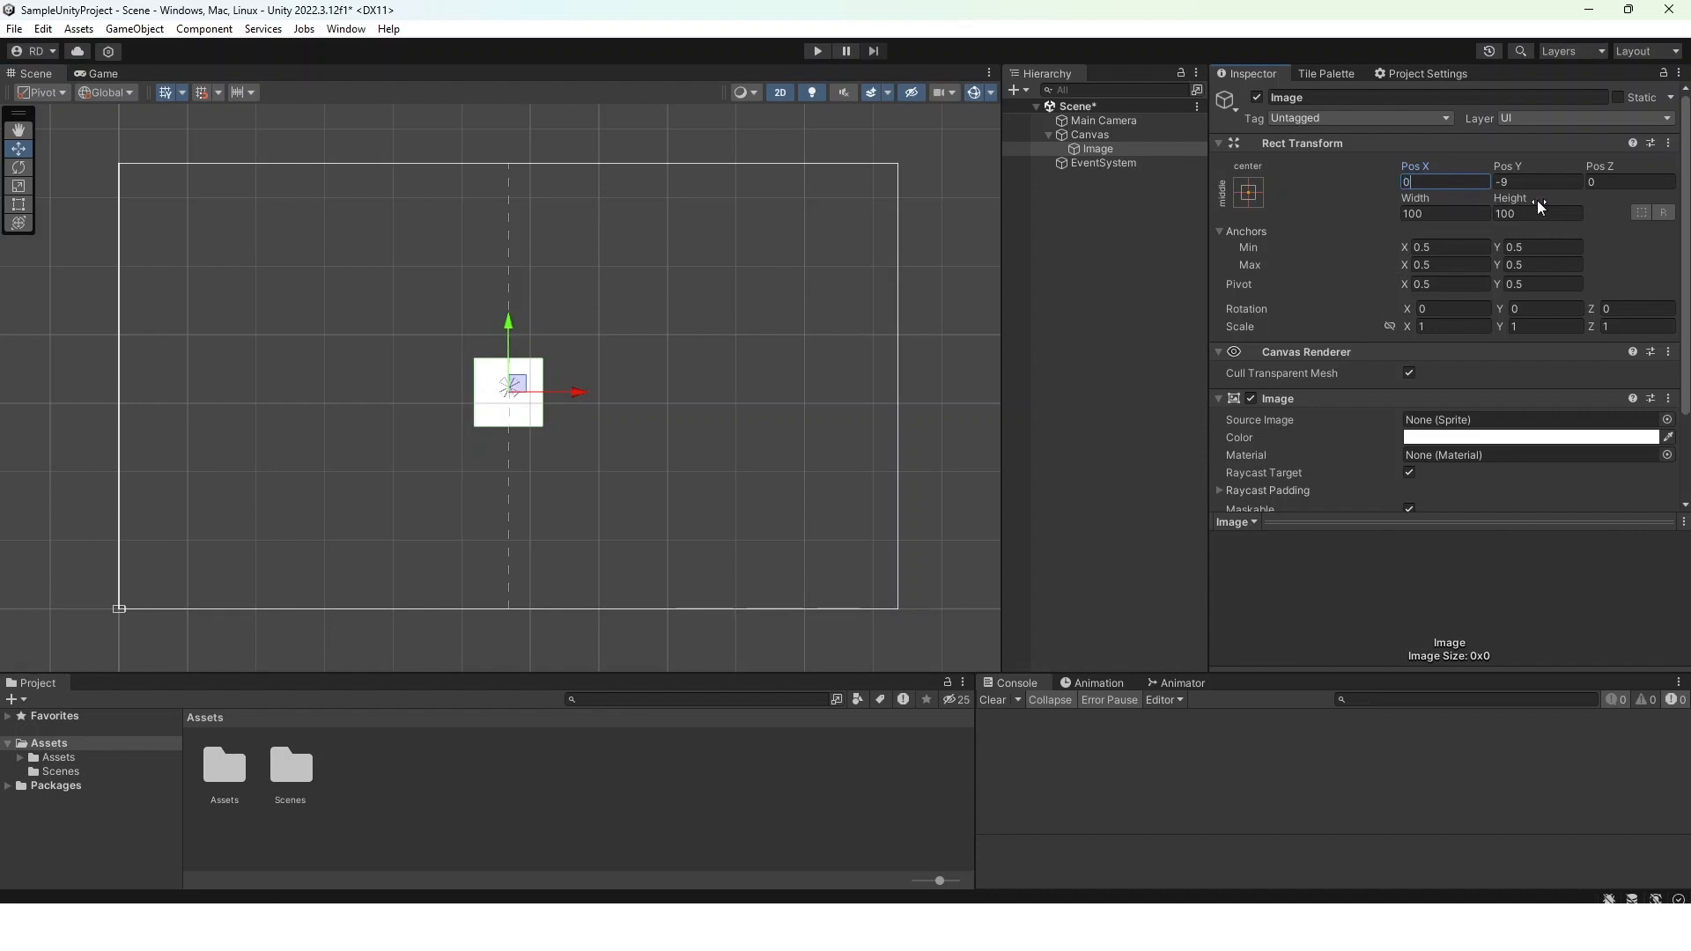
click(1550, 182)
text(0)
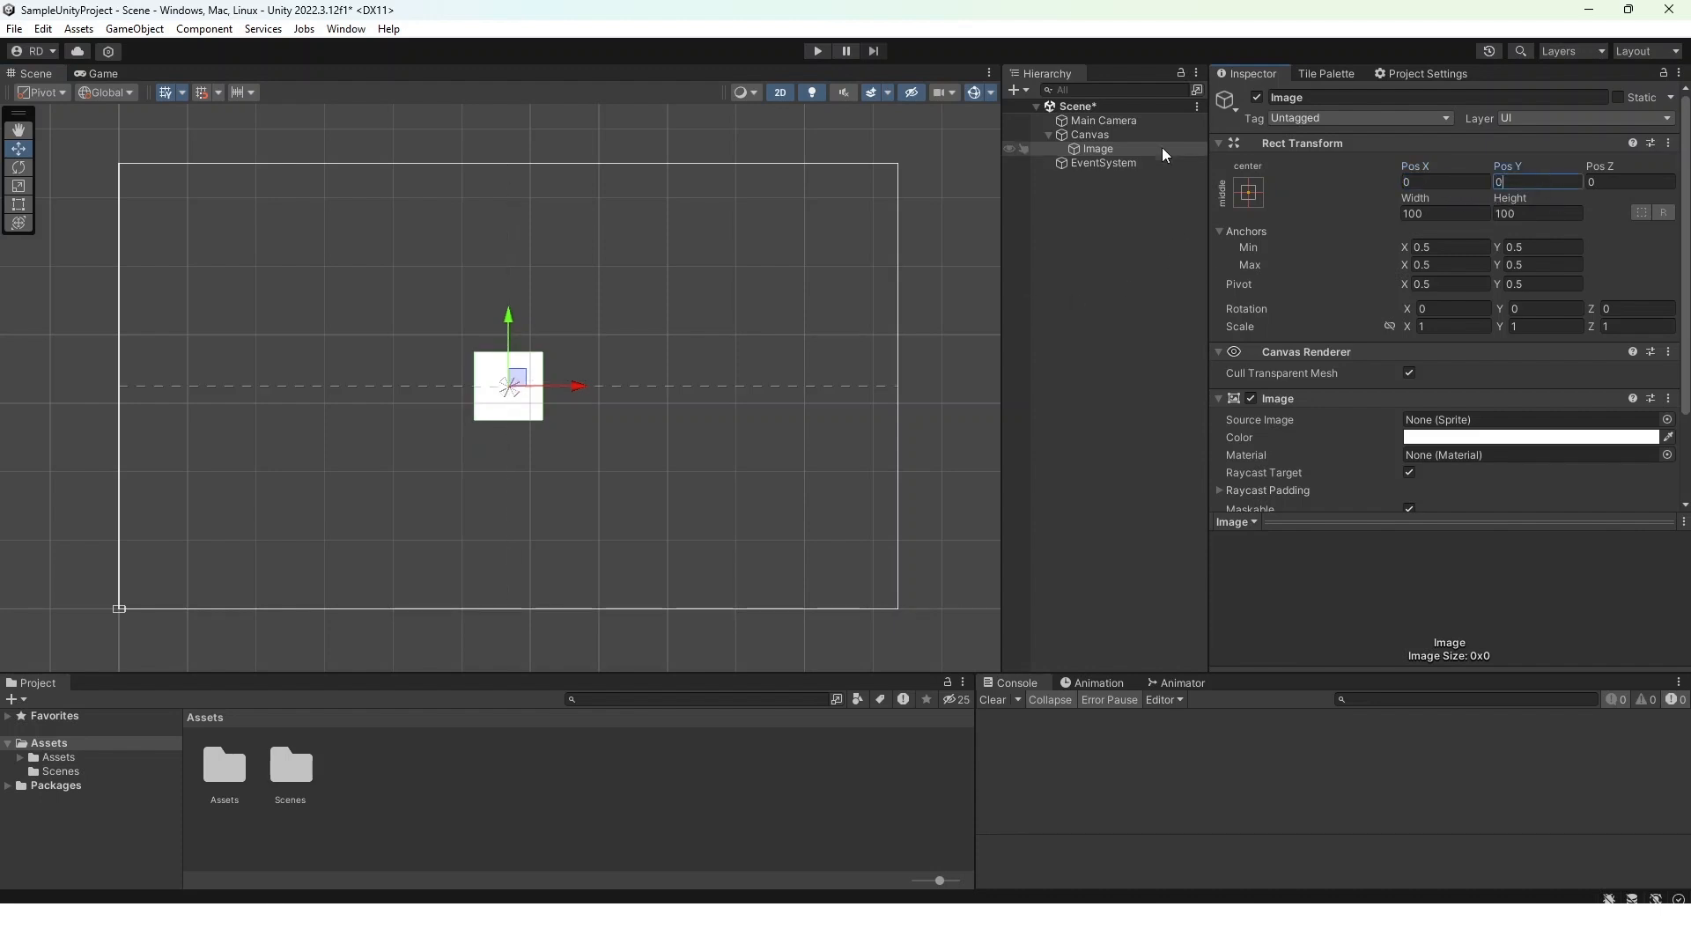
Try the non-stretch anchor presets on the Image, from top left around the canvas's edges and corners, ending at top center
click(1242, 185)
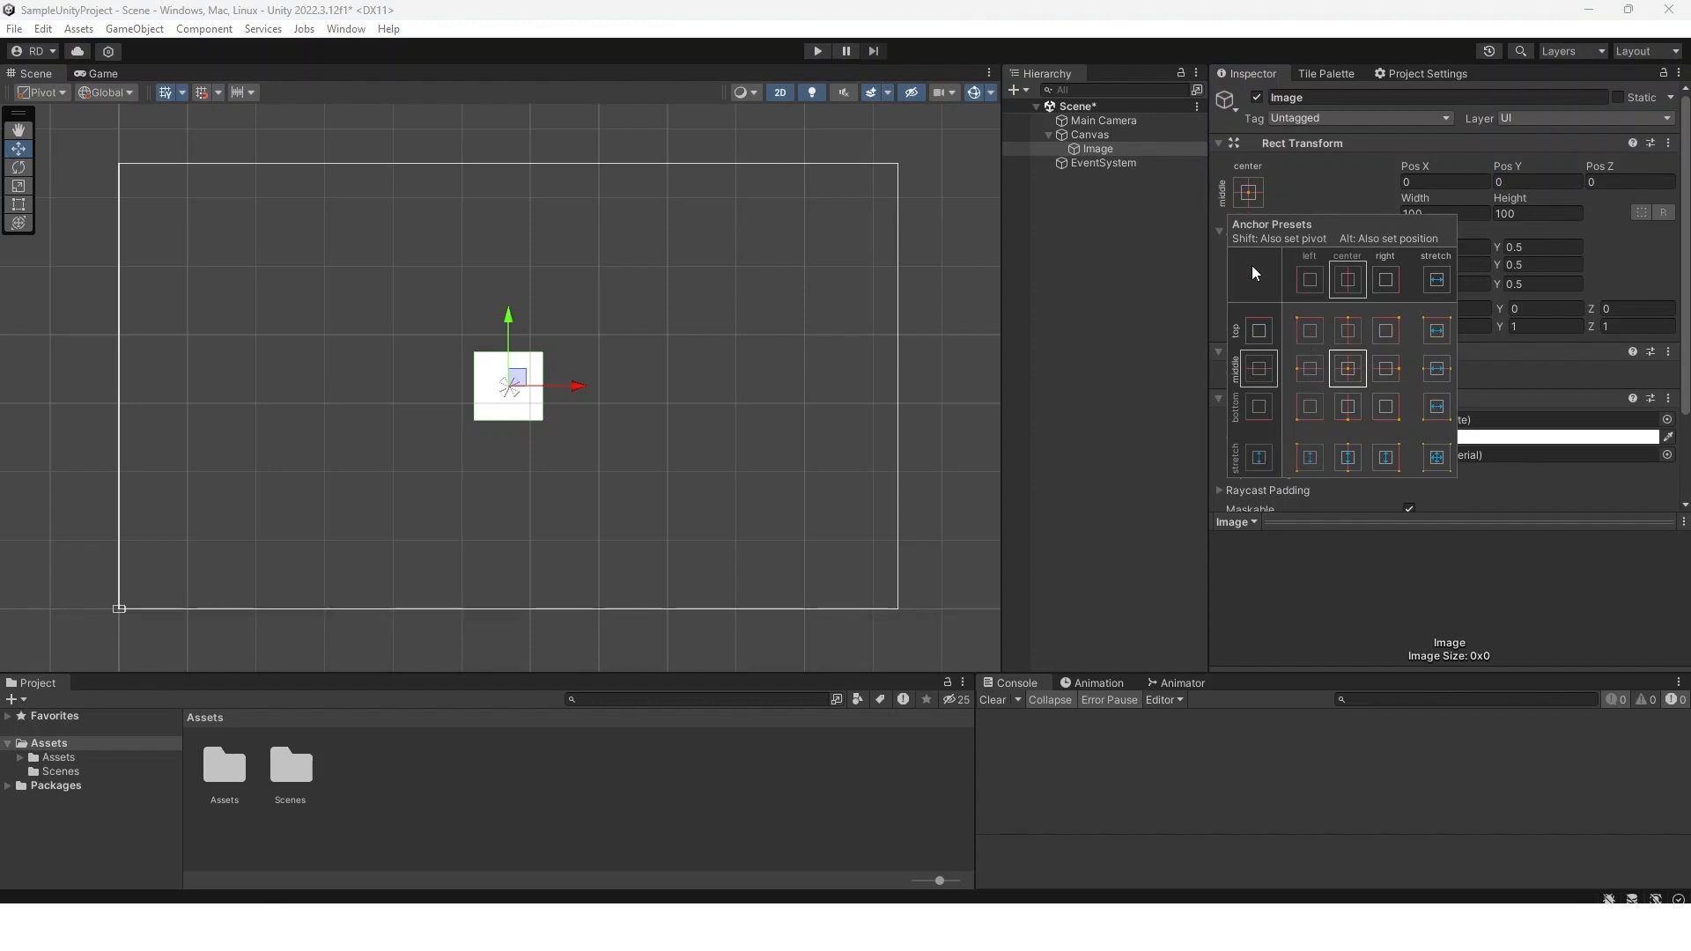
click(1311, 331)
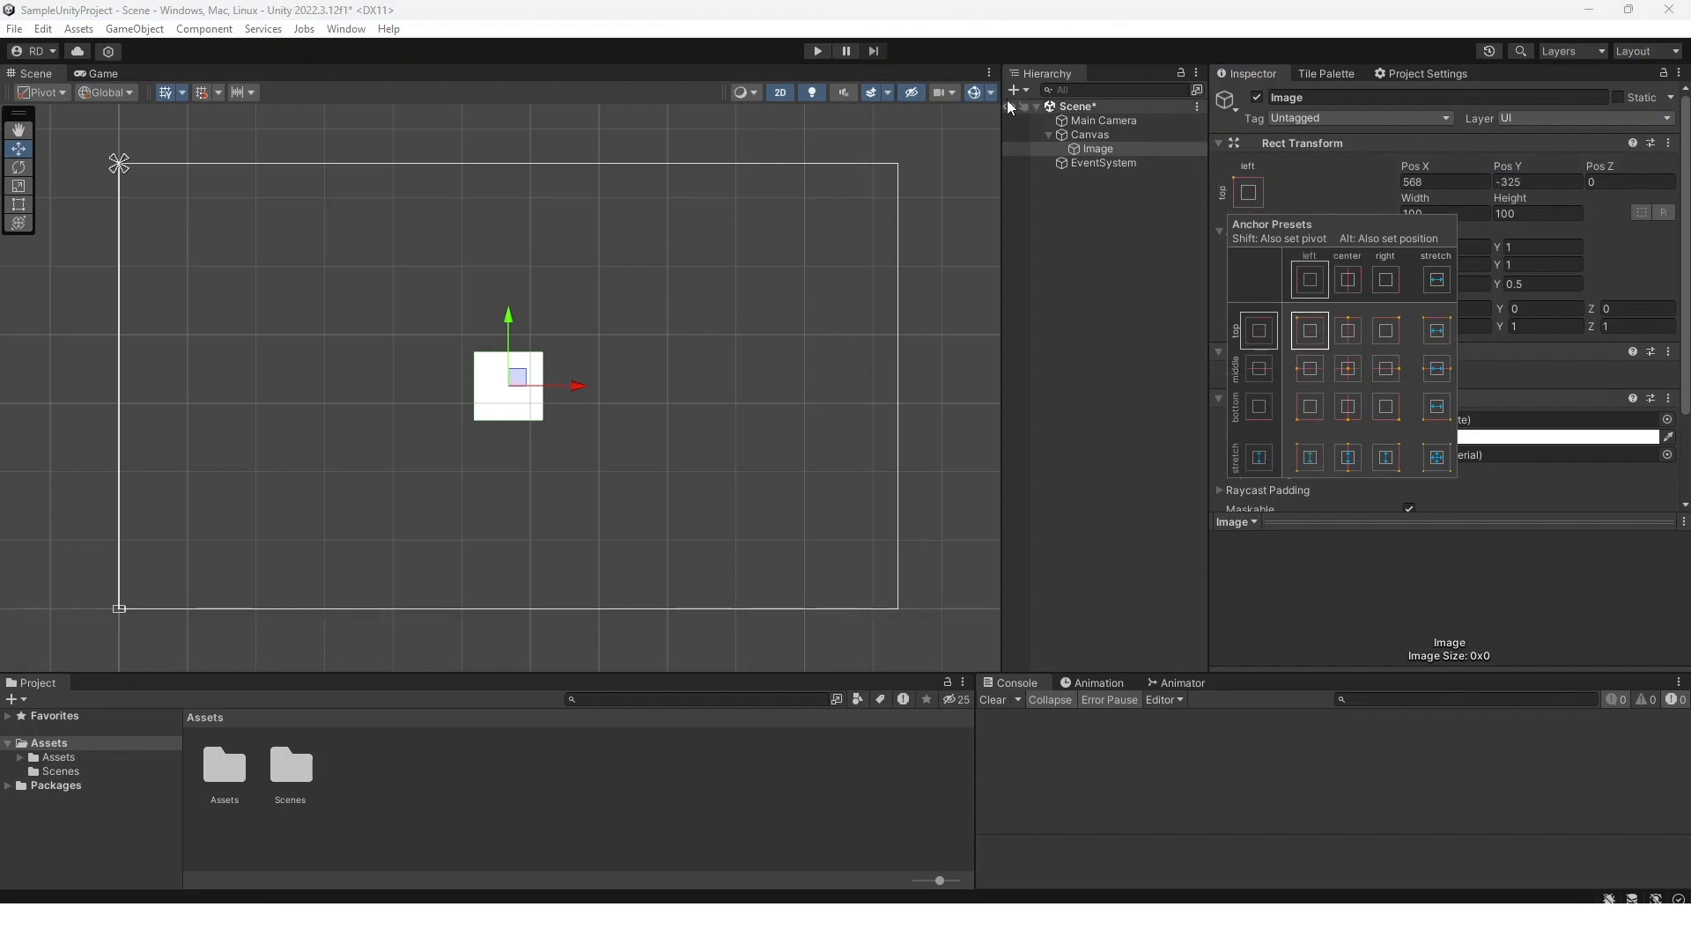
click(1347, 342)
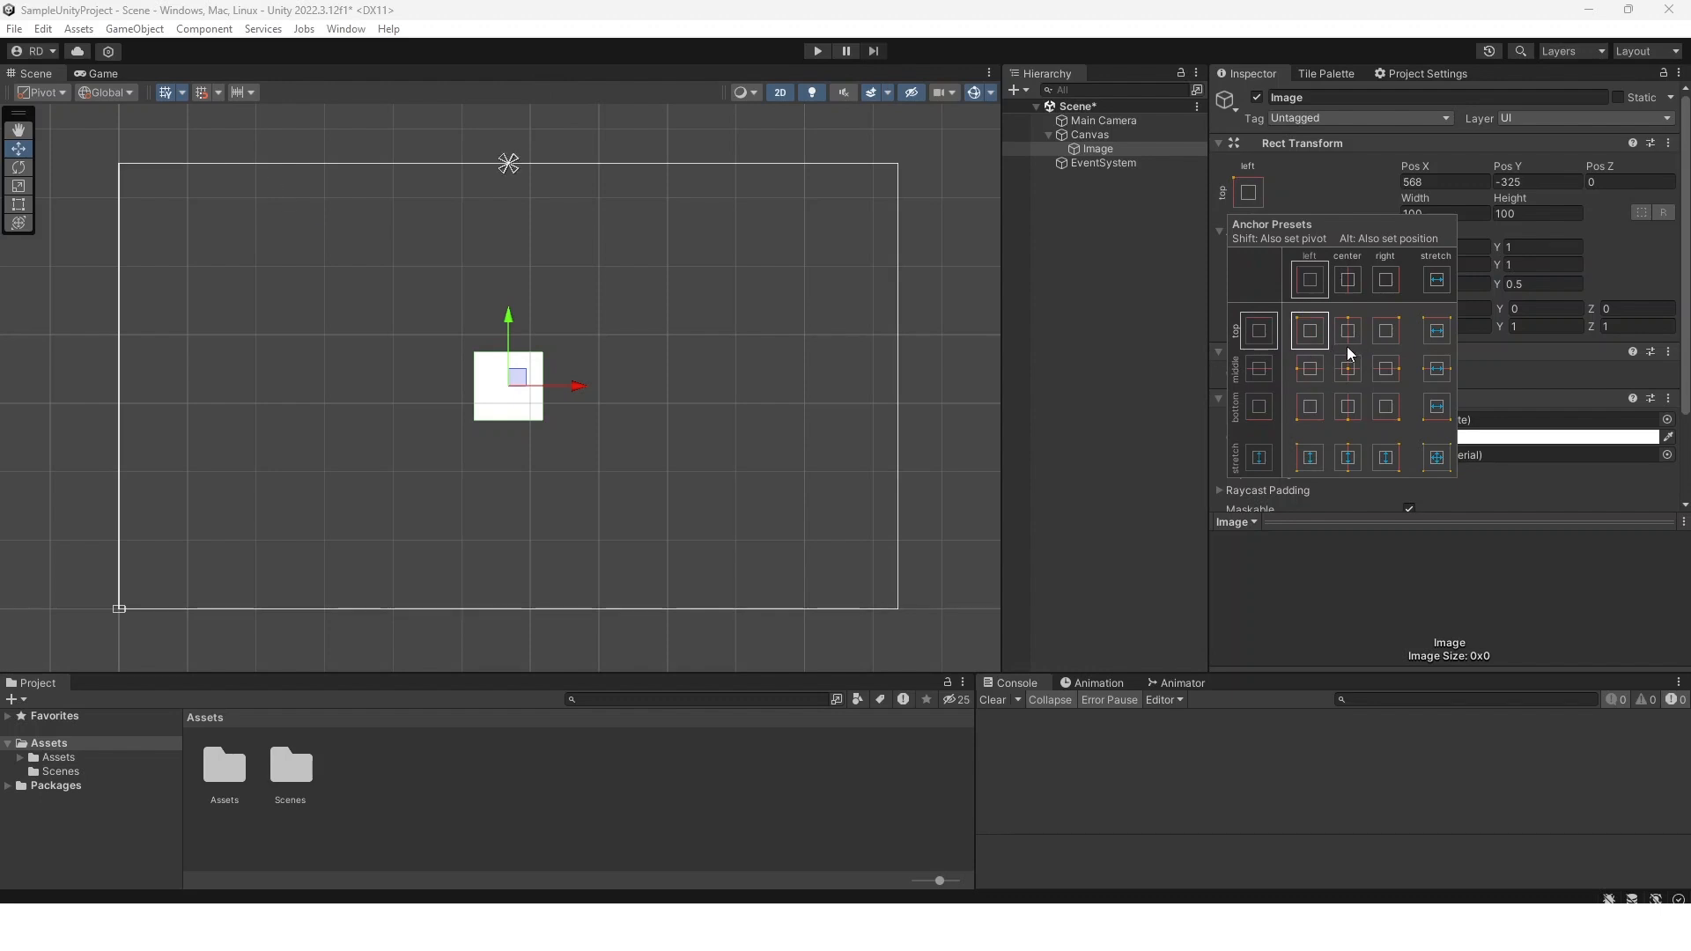
click(1387, 406)
click(1393, 333)
click(1395, 368)
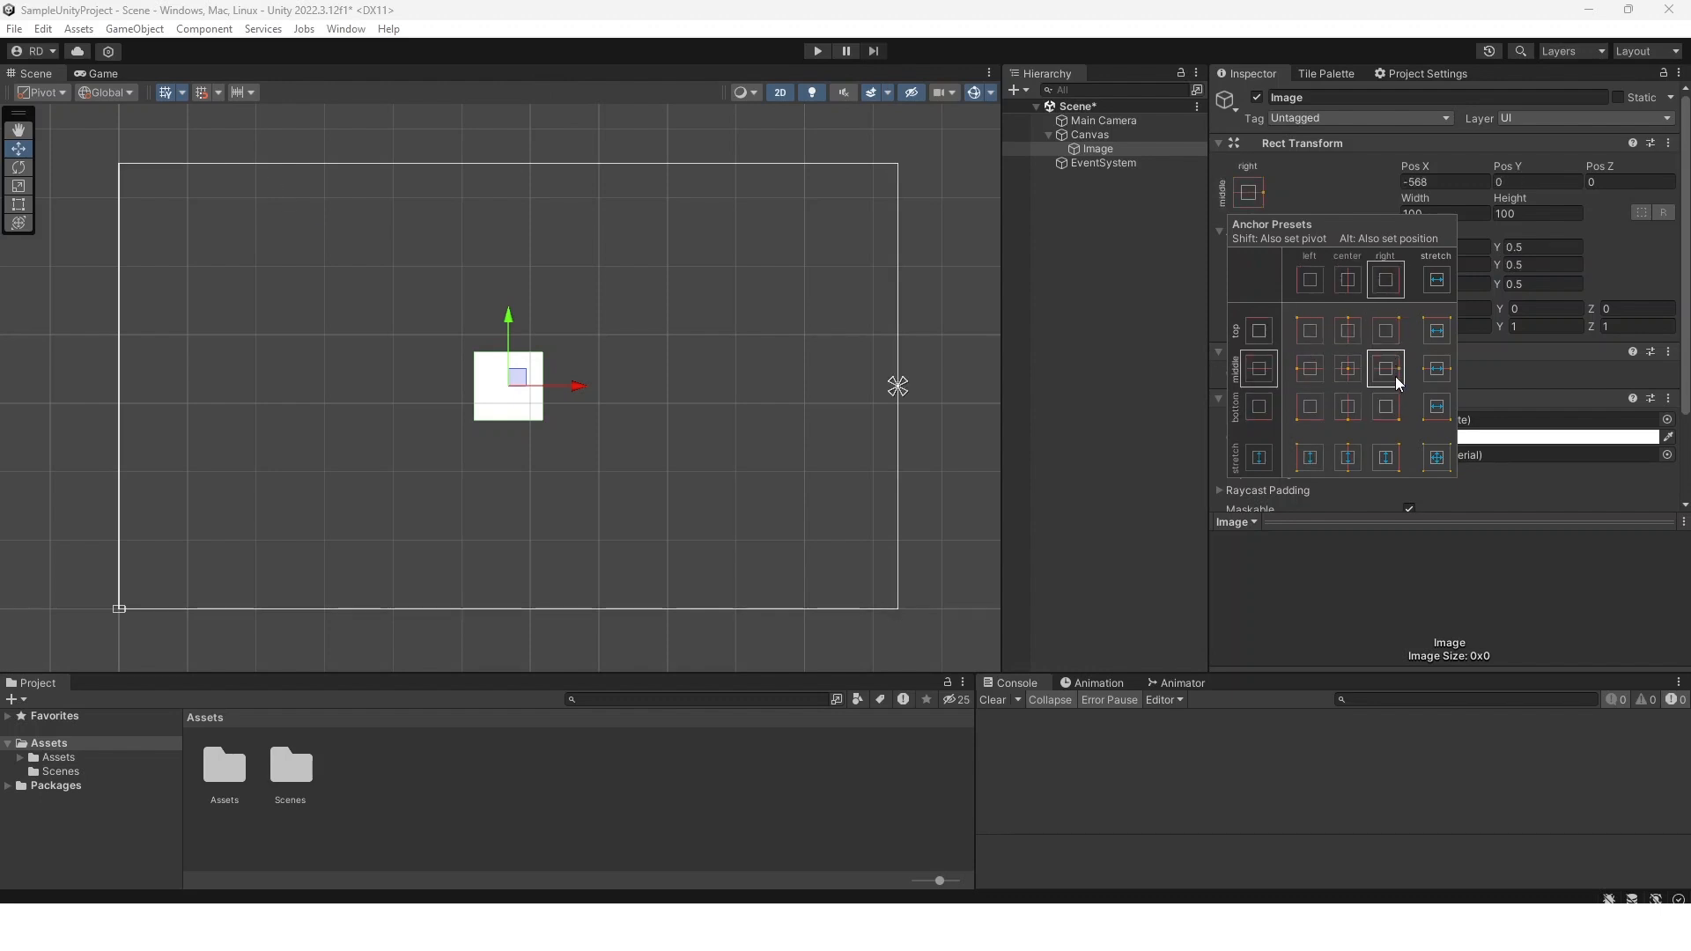
click(1376, 409)
click(1347, 406)
click(1309, 406)
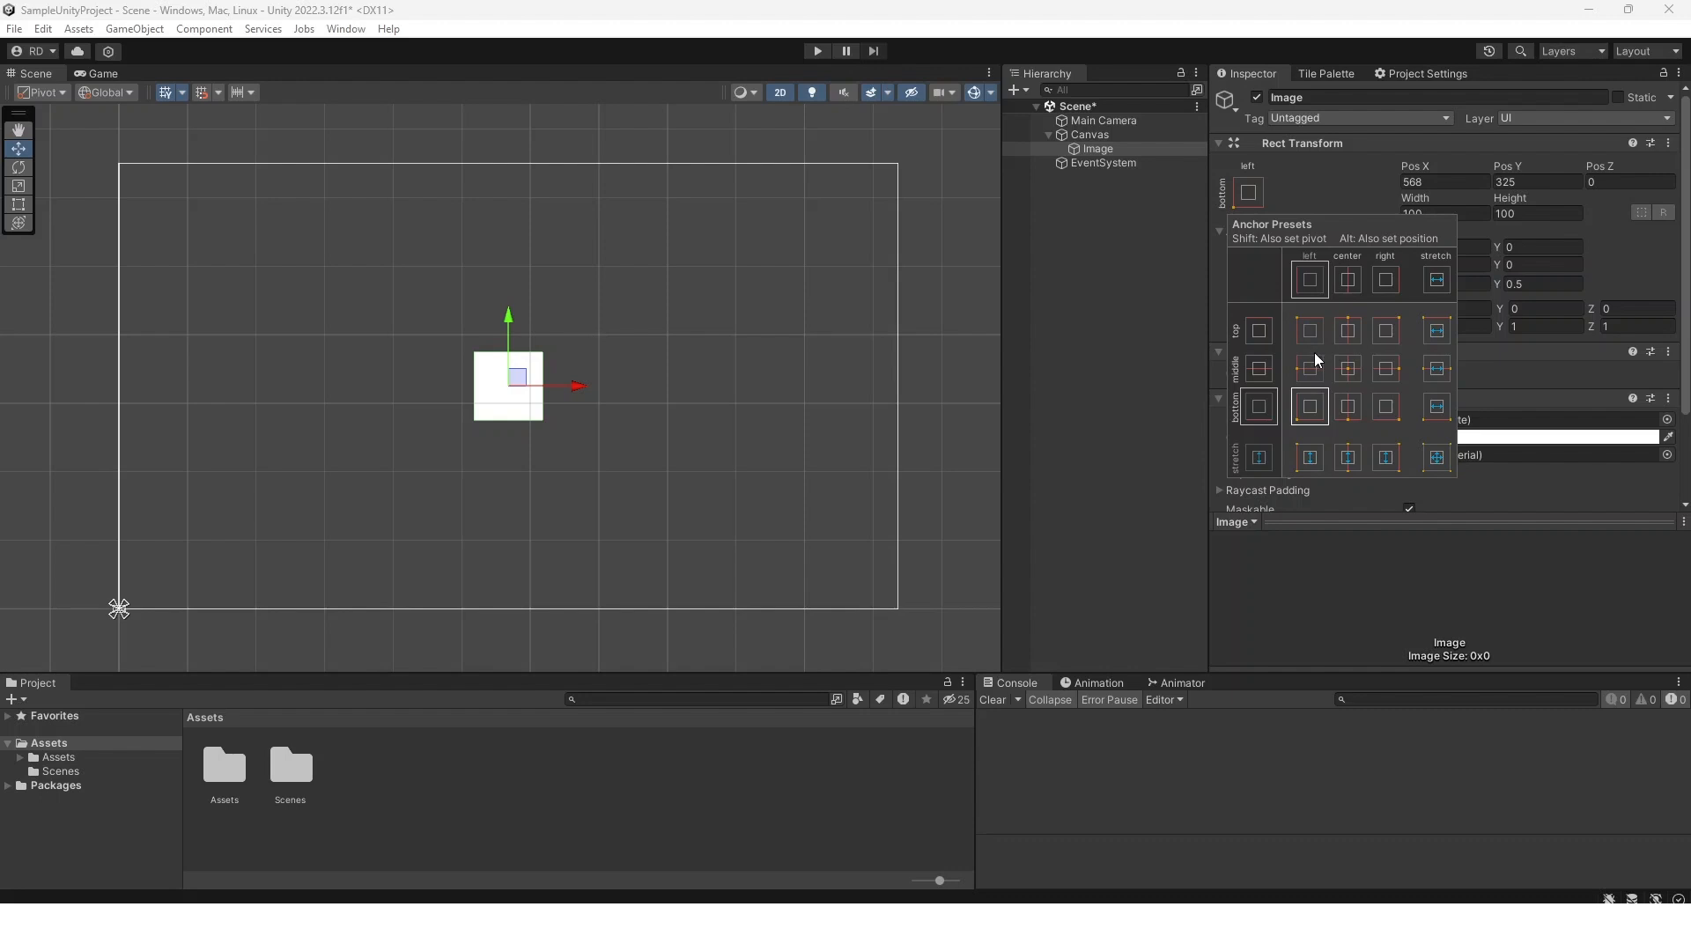
click(1310, 368)
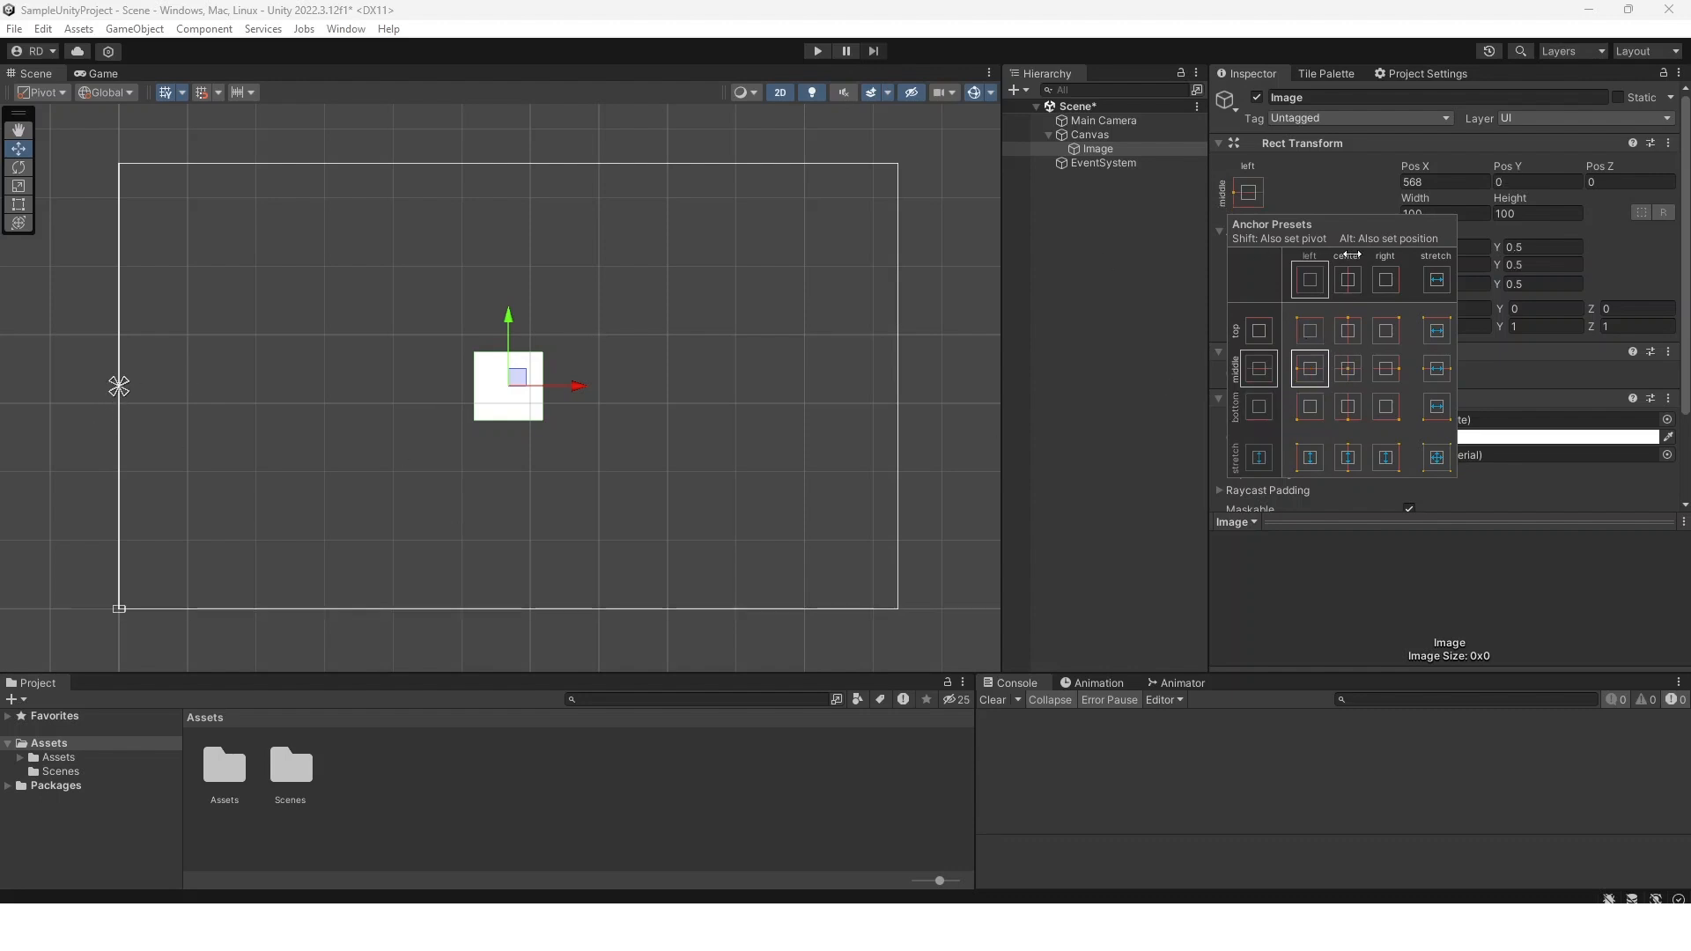
click(1322, 332)
click(1346, 332)
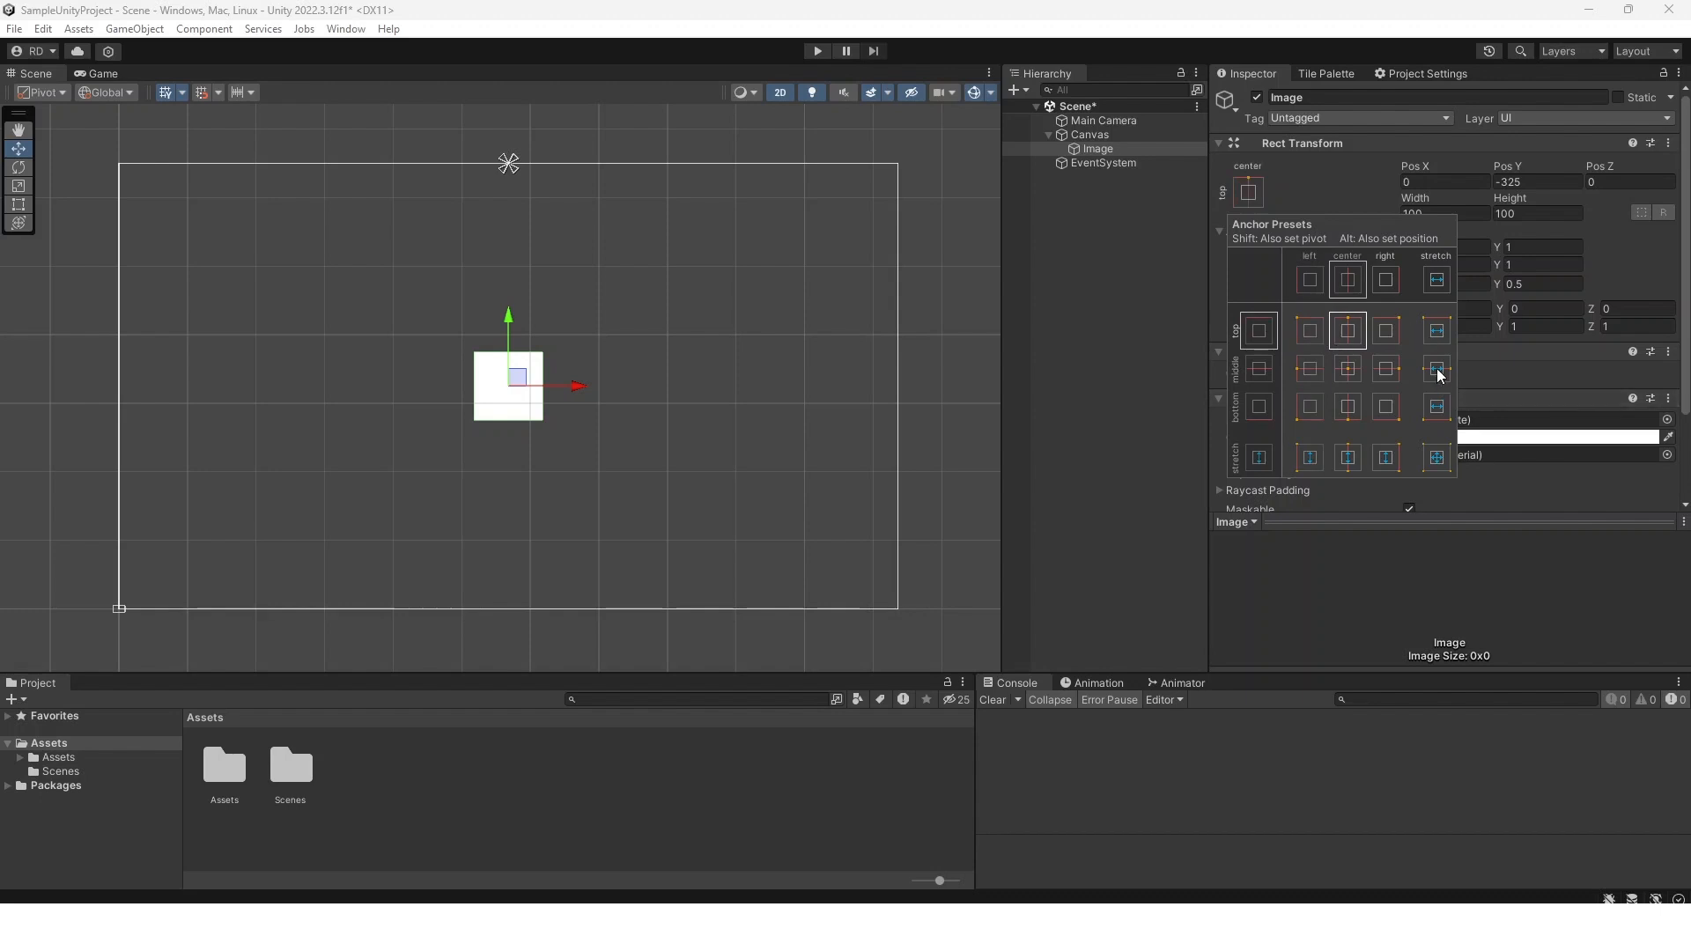
Try the stretch anchor presets on the Image: middle stretch, full stretch, and vertical stretch at center, right and left
click(1438, 370)
click(1437, 457)
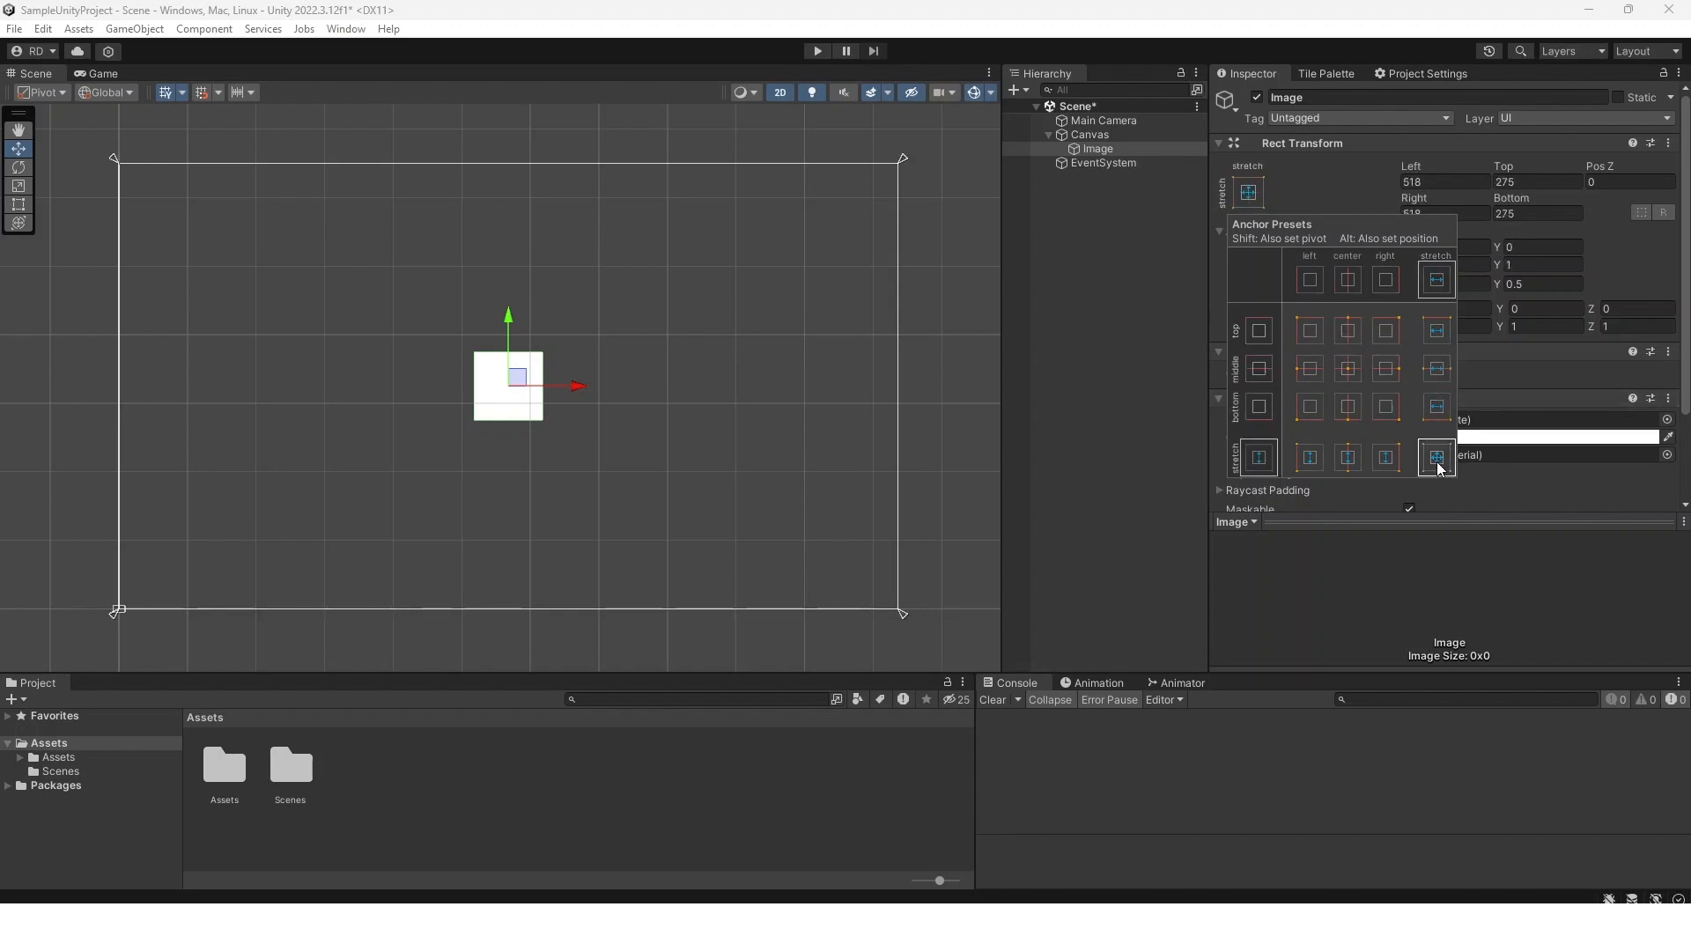
click(1348, 460)
click(1386, 461)
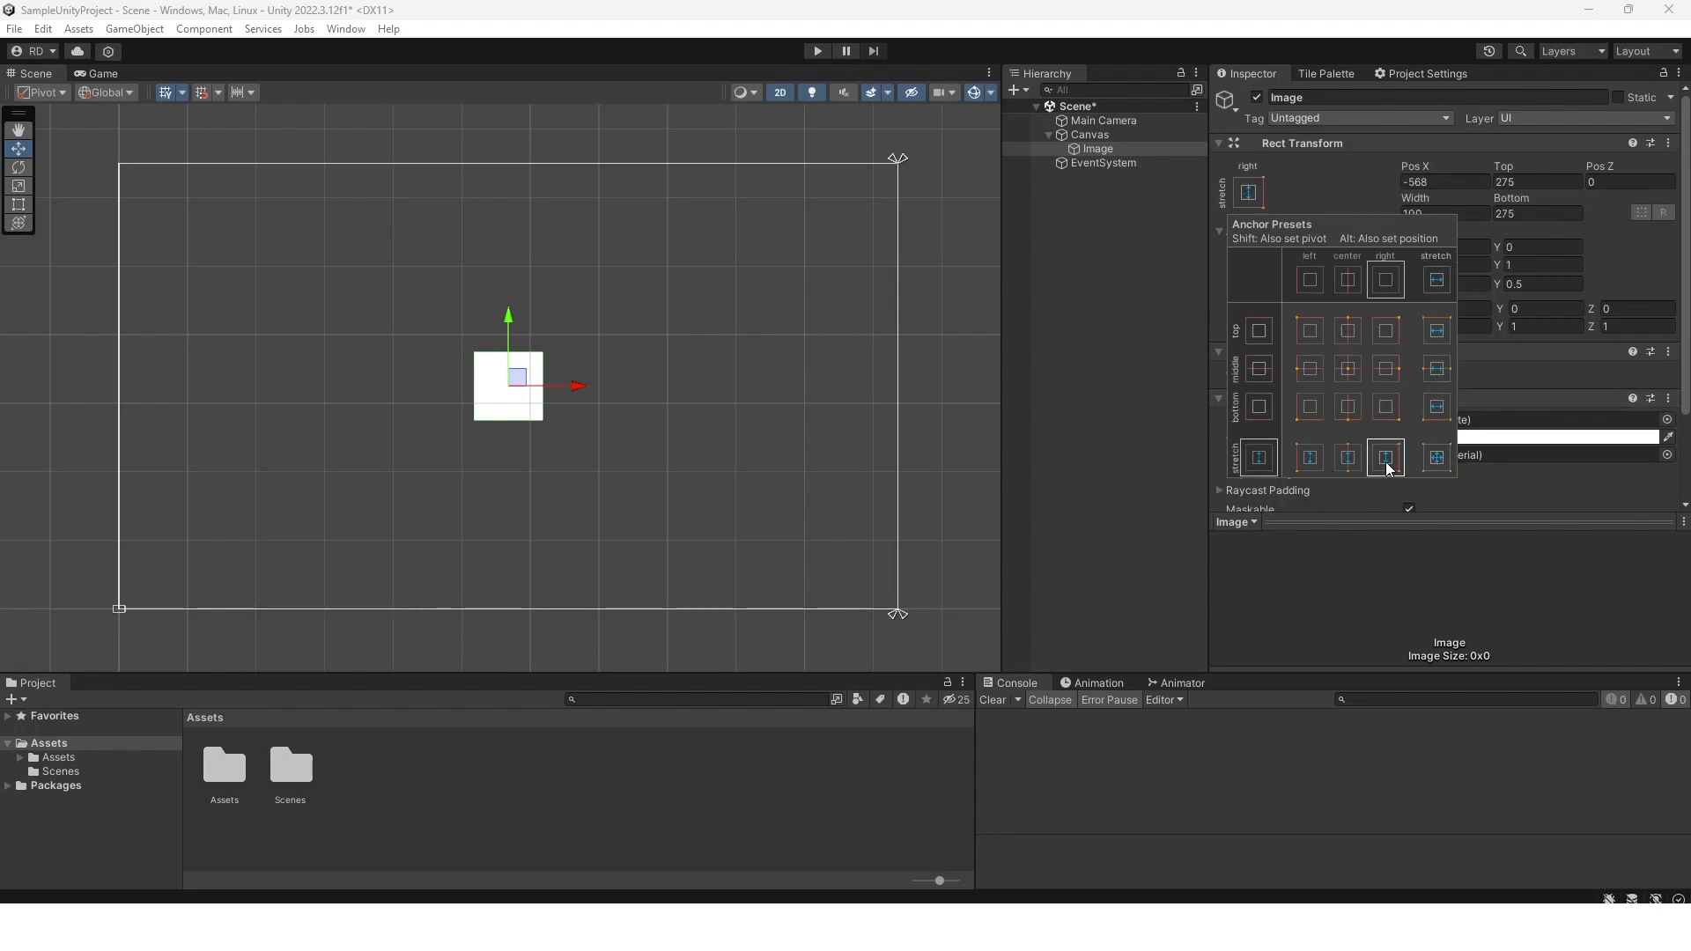
click(1311, 460)
Try anchor presets that also set the Image's pivot, cycling through the edges and corners and returning to middle center
click(1365, 373)
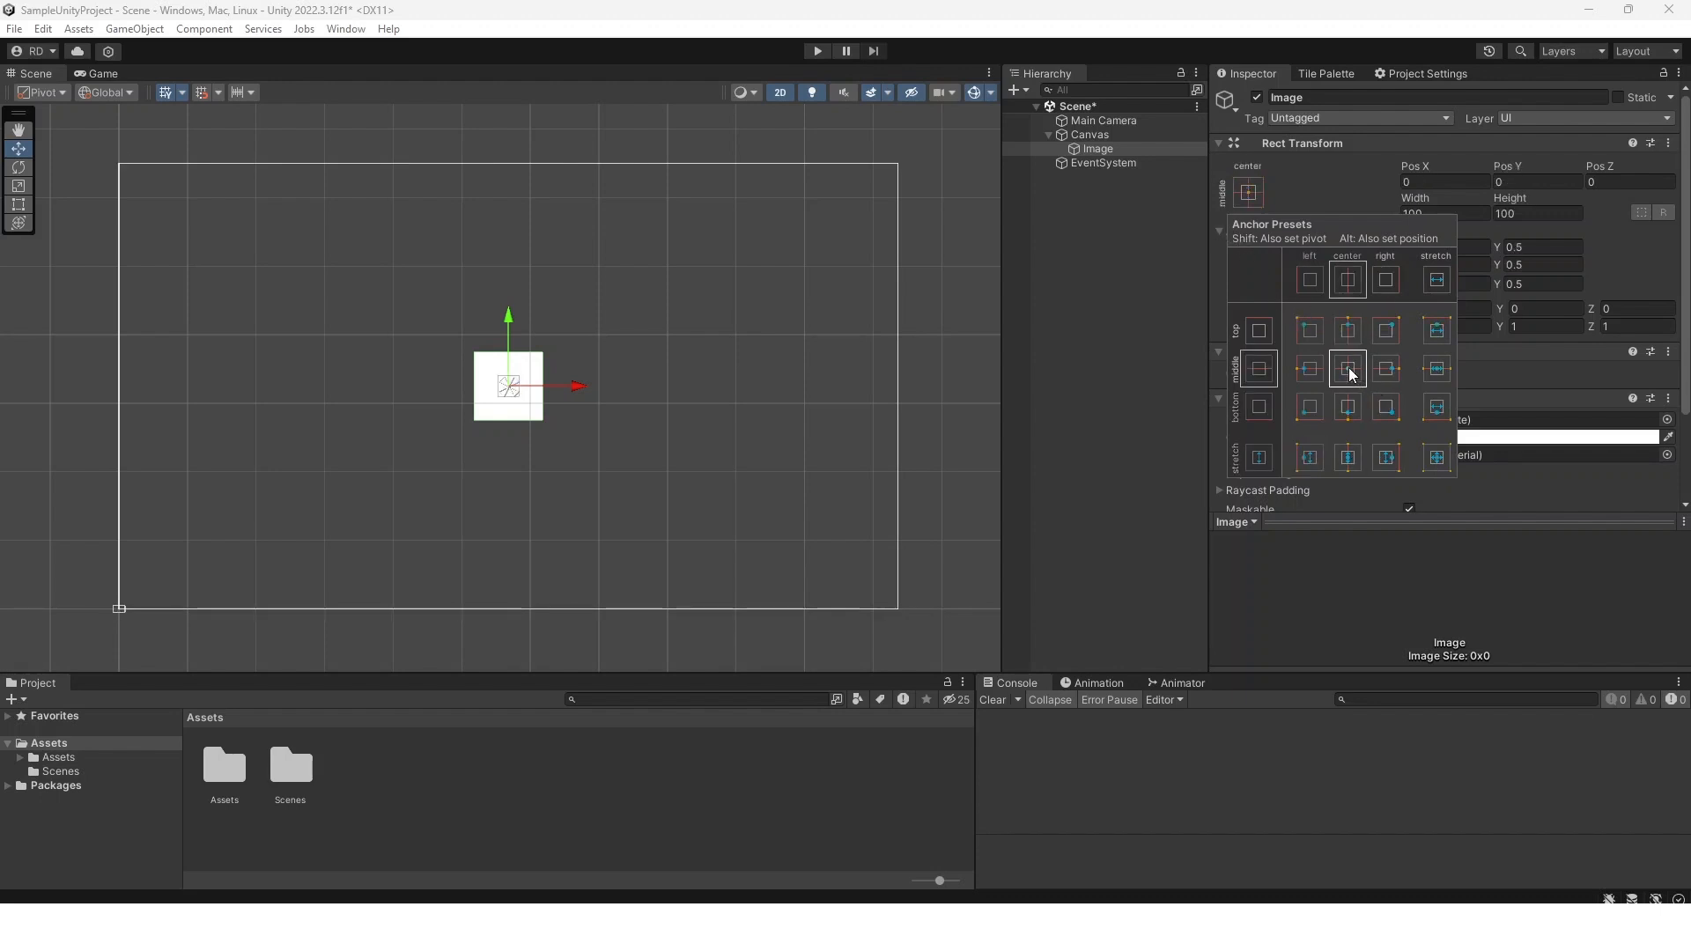
click(1313, 412)
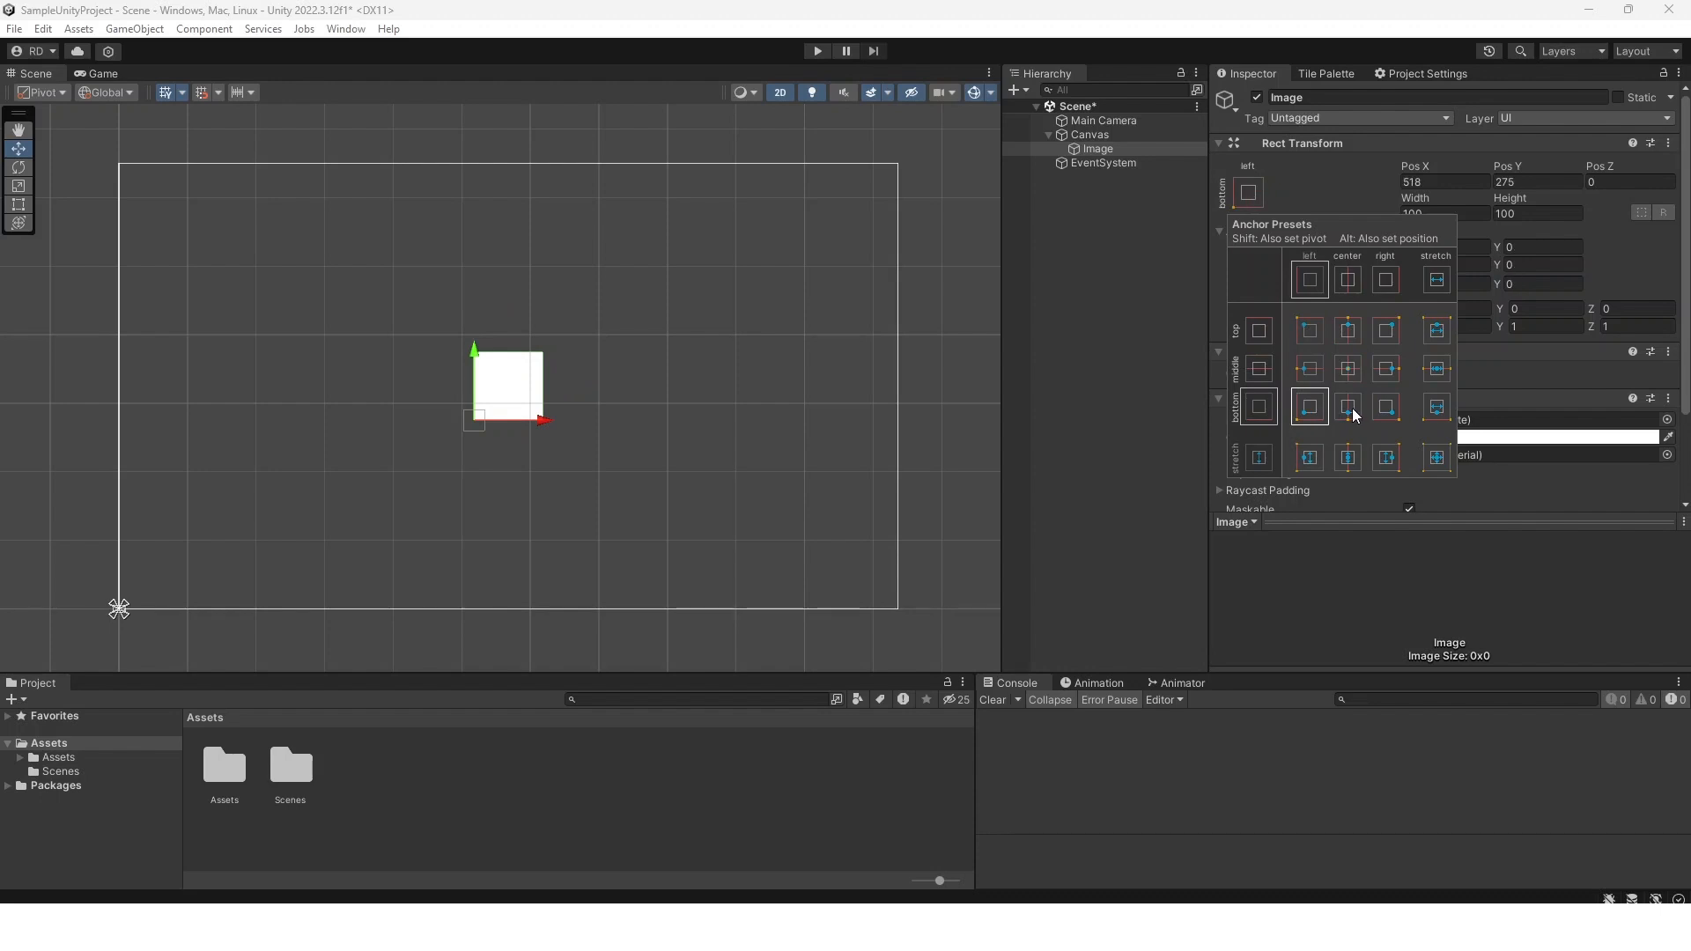
click(1348, 410)
click(1387, 407)
click(1387, 368)
click(1386, 331)
click(1349, 337)
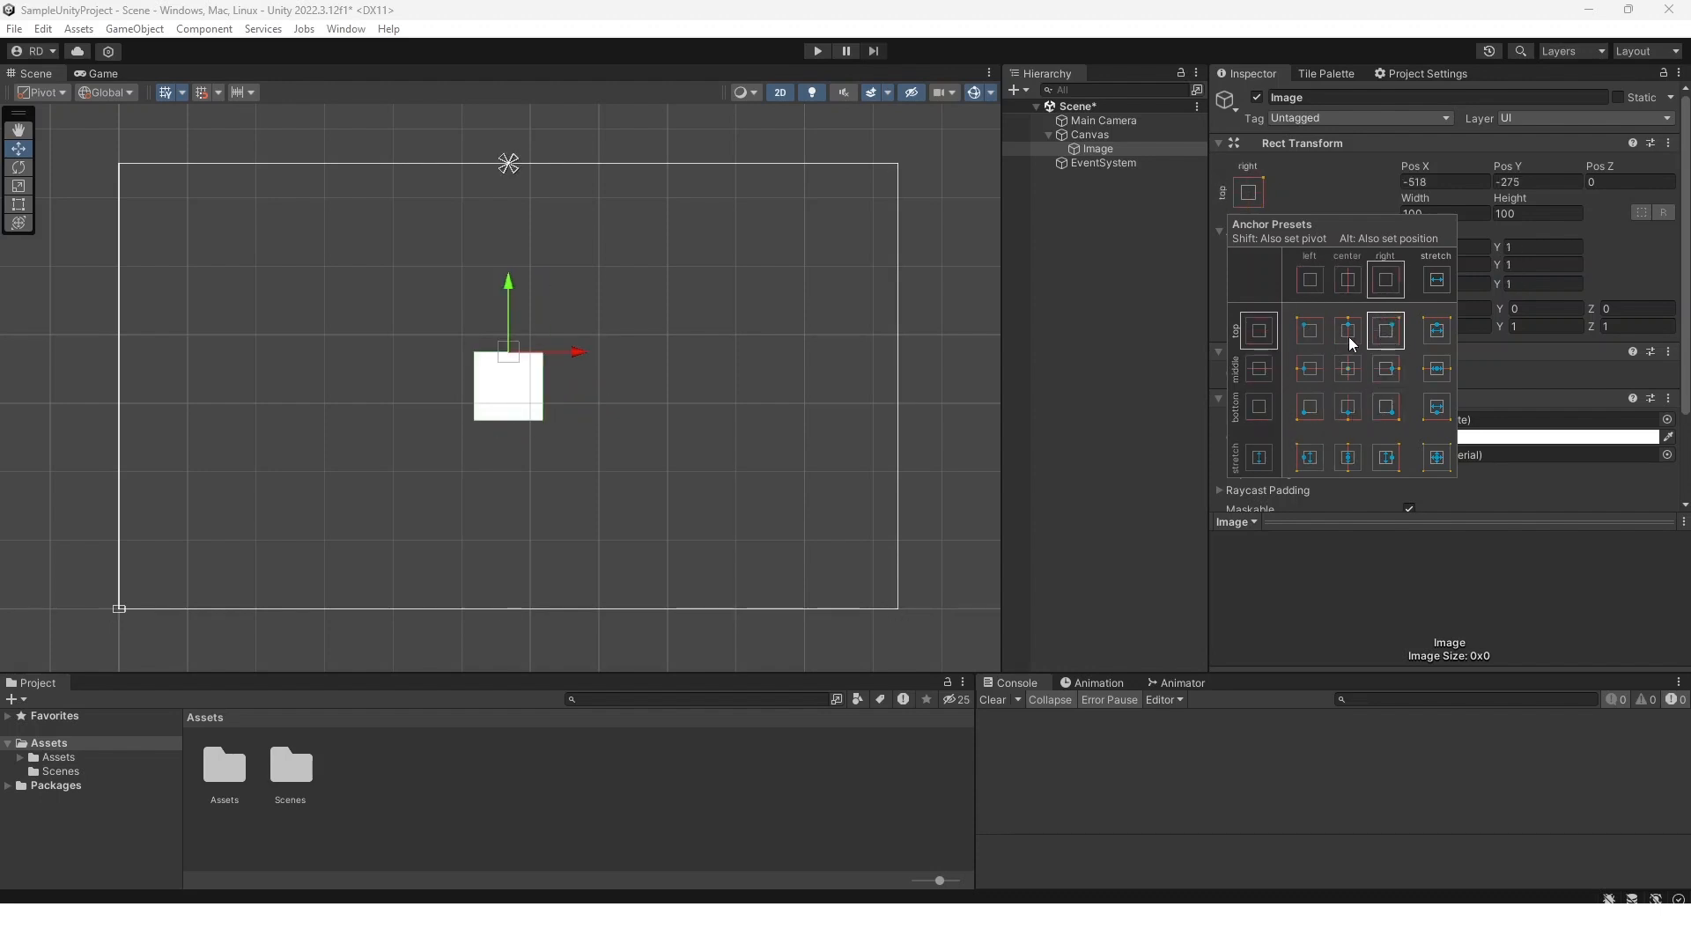
click(1349, 382)
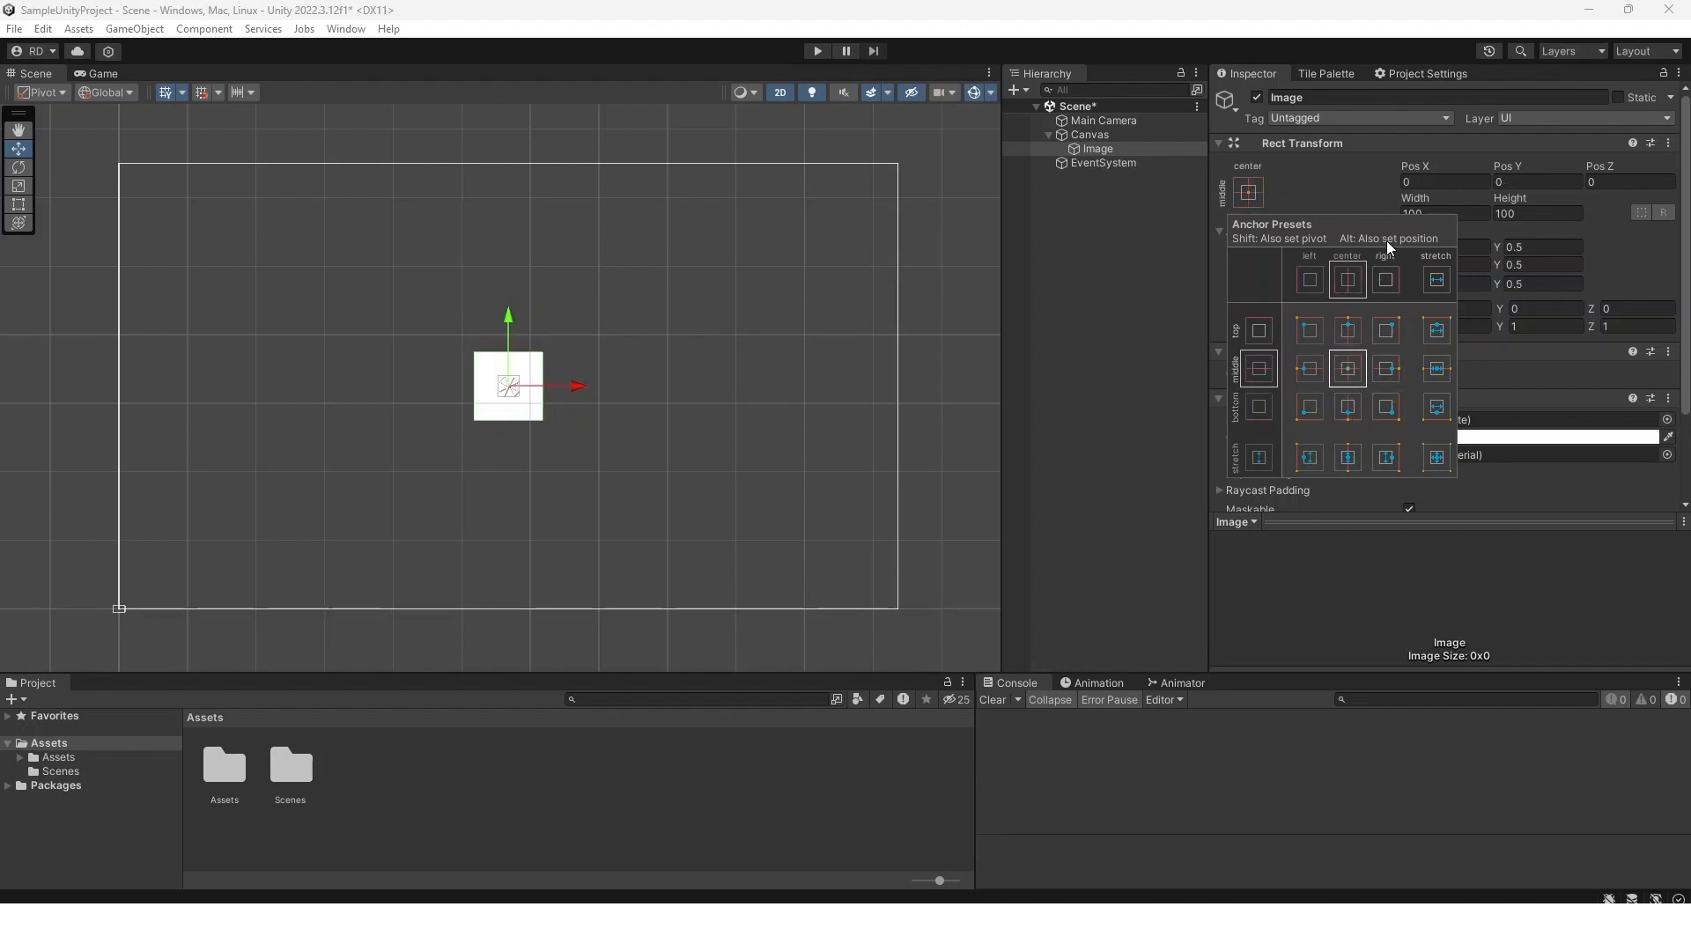
Try presets that set the Image's anchor, pivot and position together, including bottom right, top left and stretch, returning to middle center
key(alt)
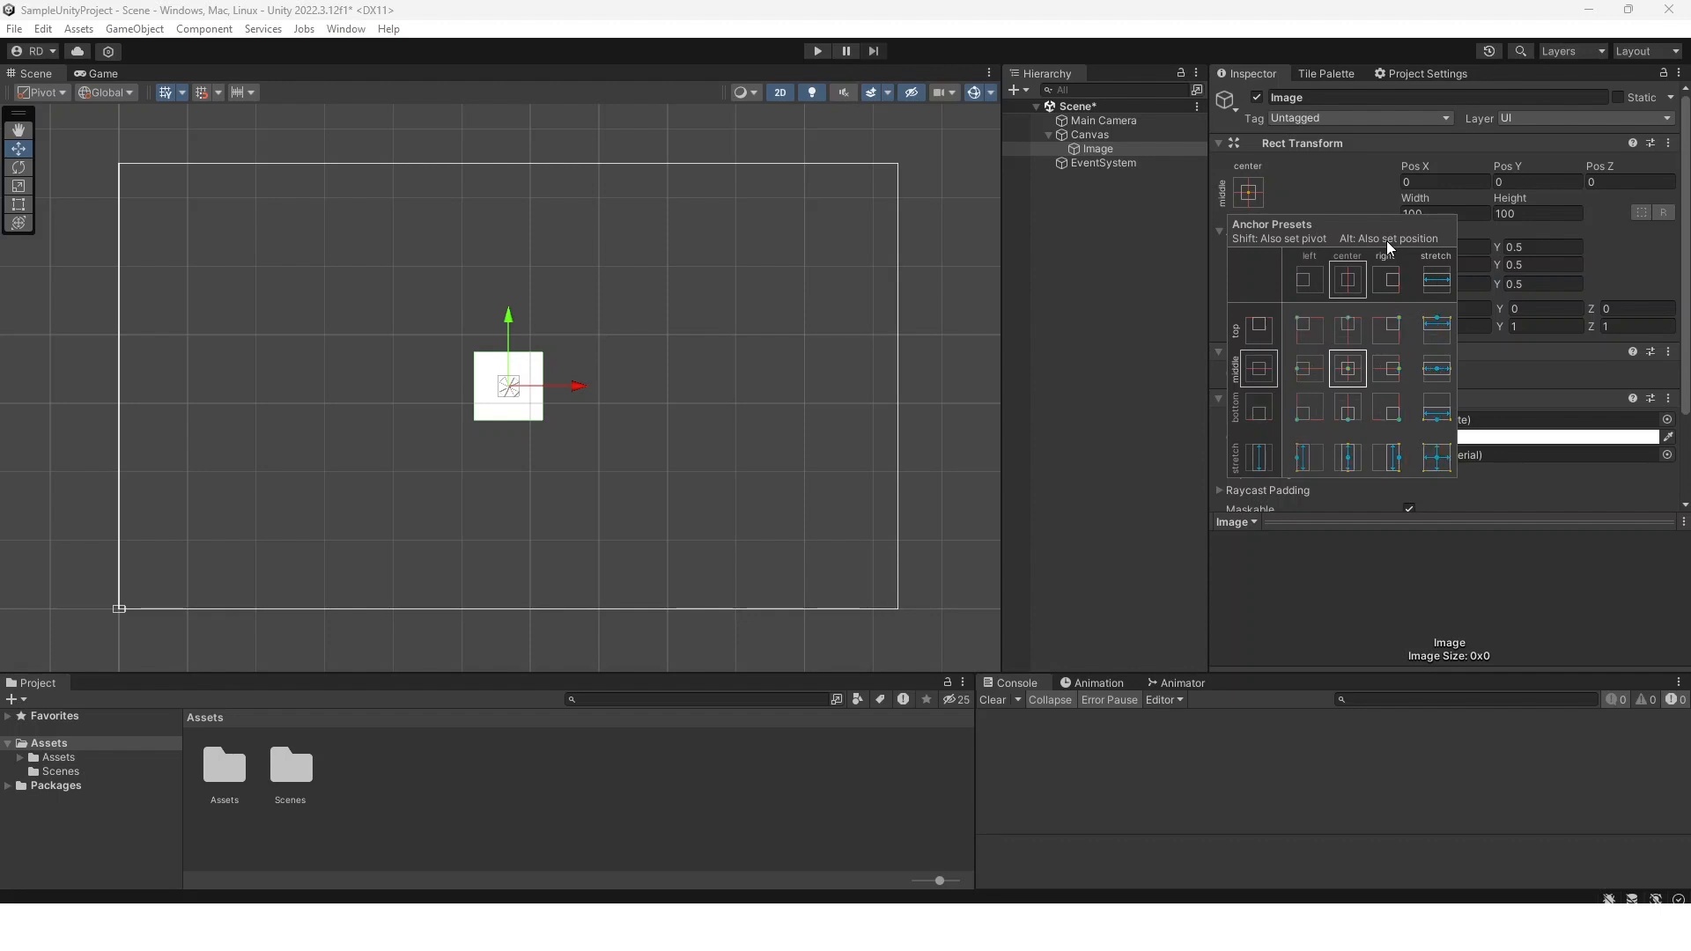
alt+shift+click(1389, 422)
alt+shift+click(1310, 331)
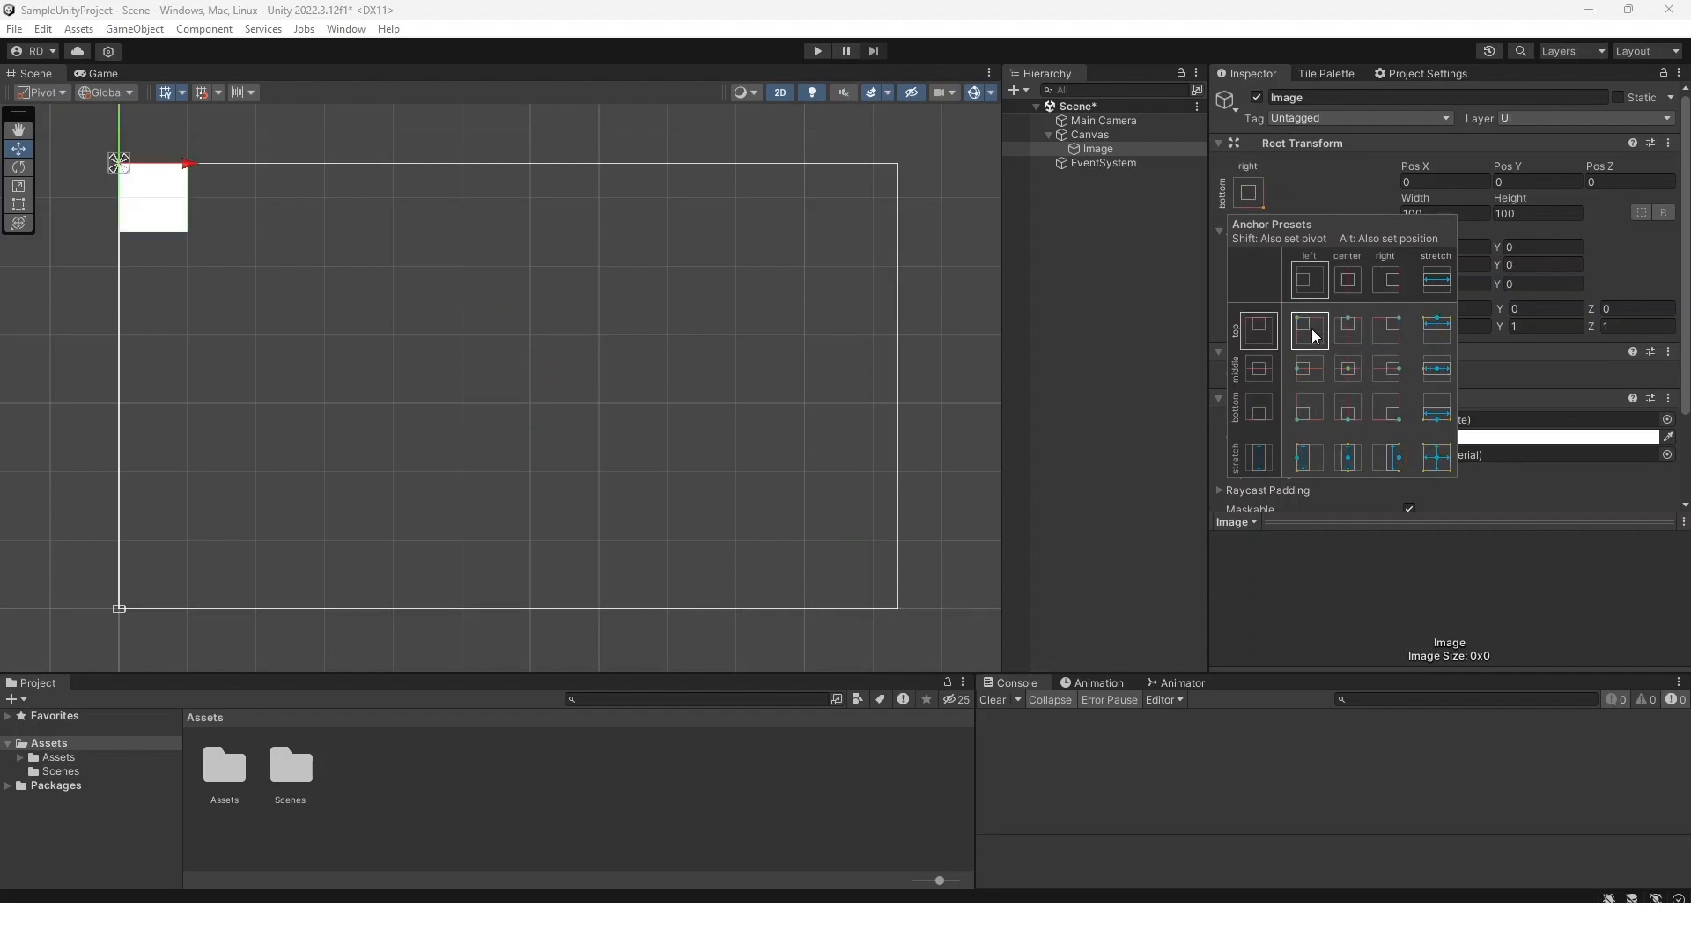
alt+shift+click(1349, 460)
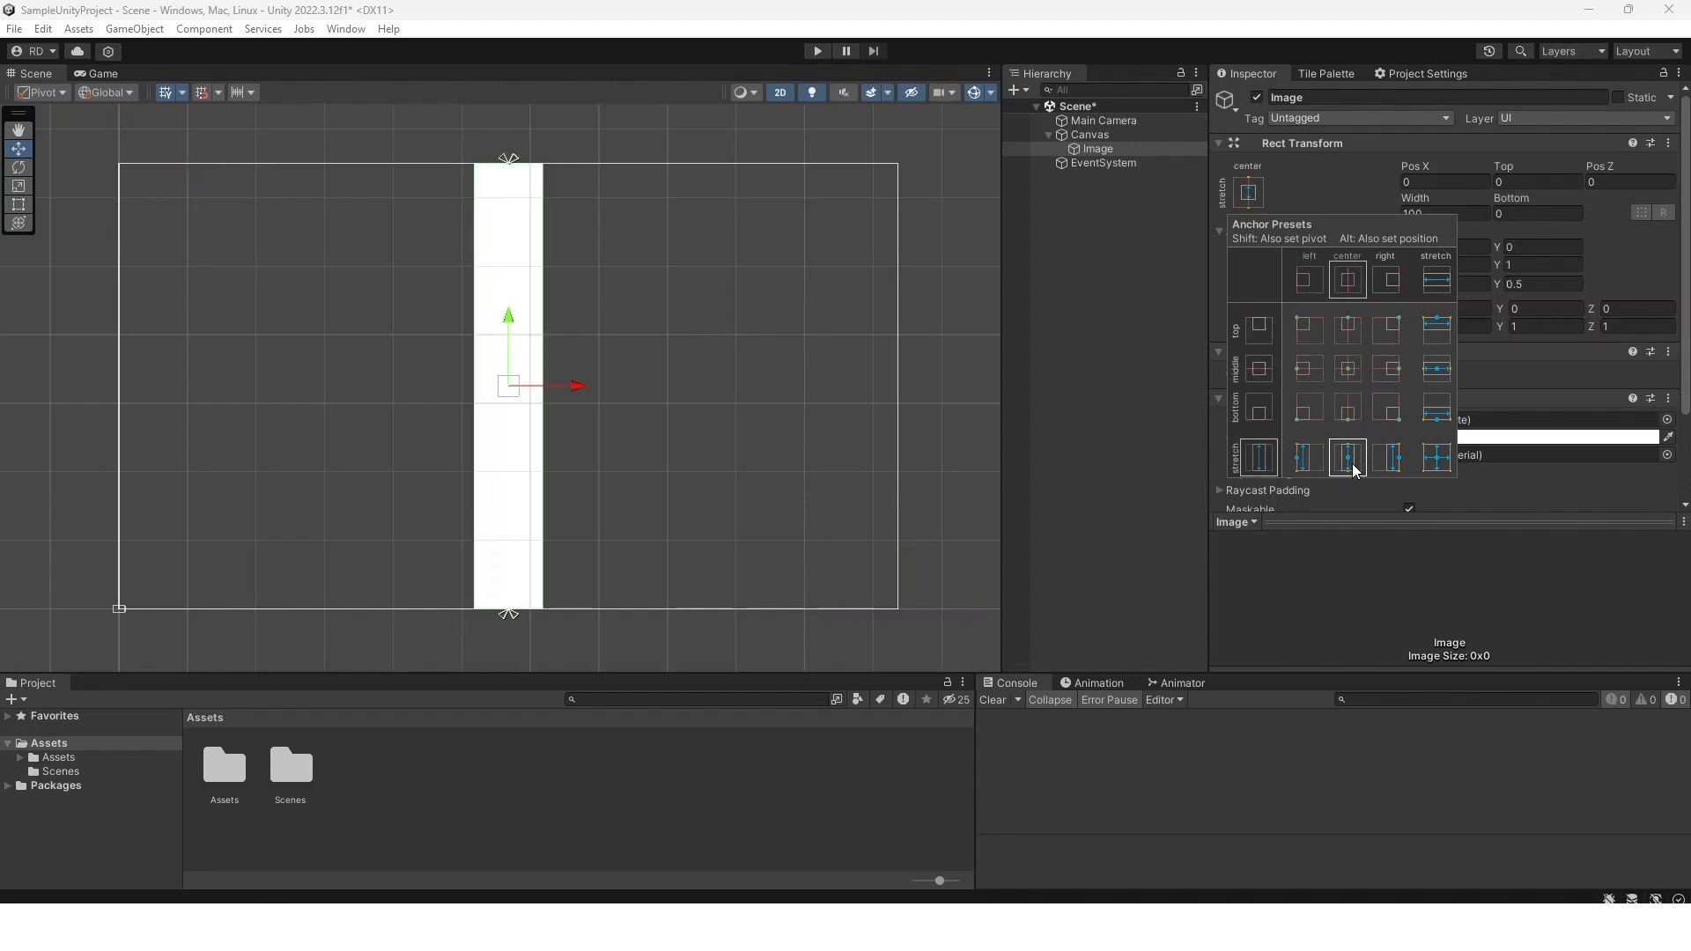
alt+shift+click(1348, 370)
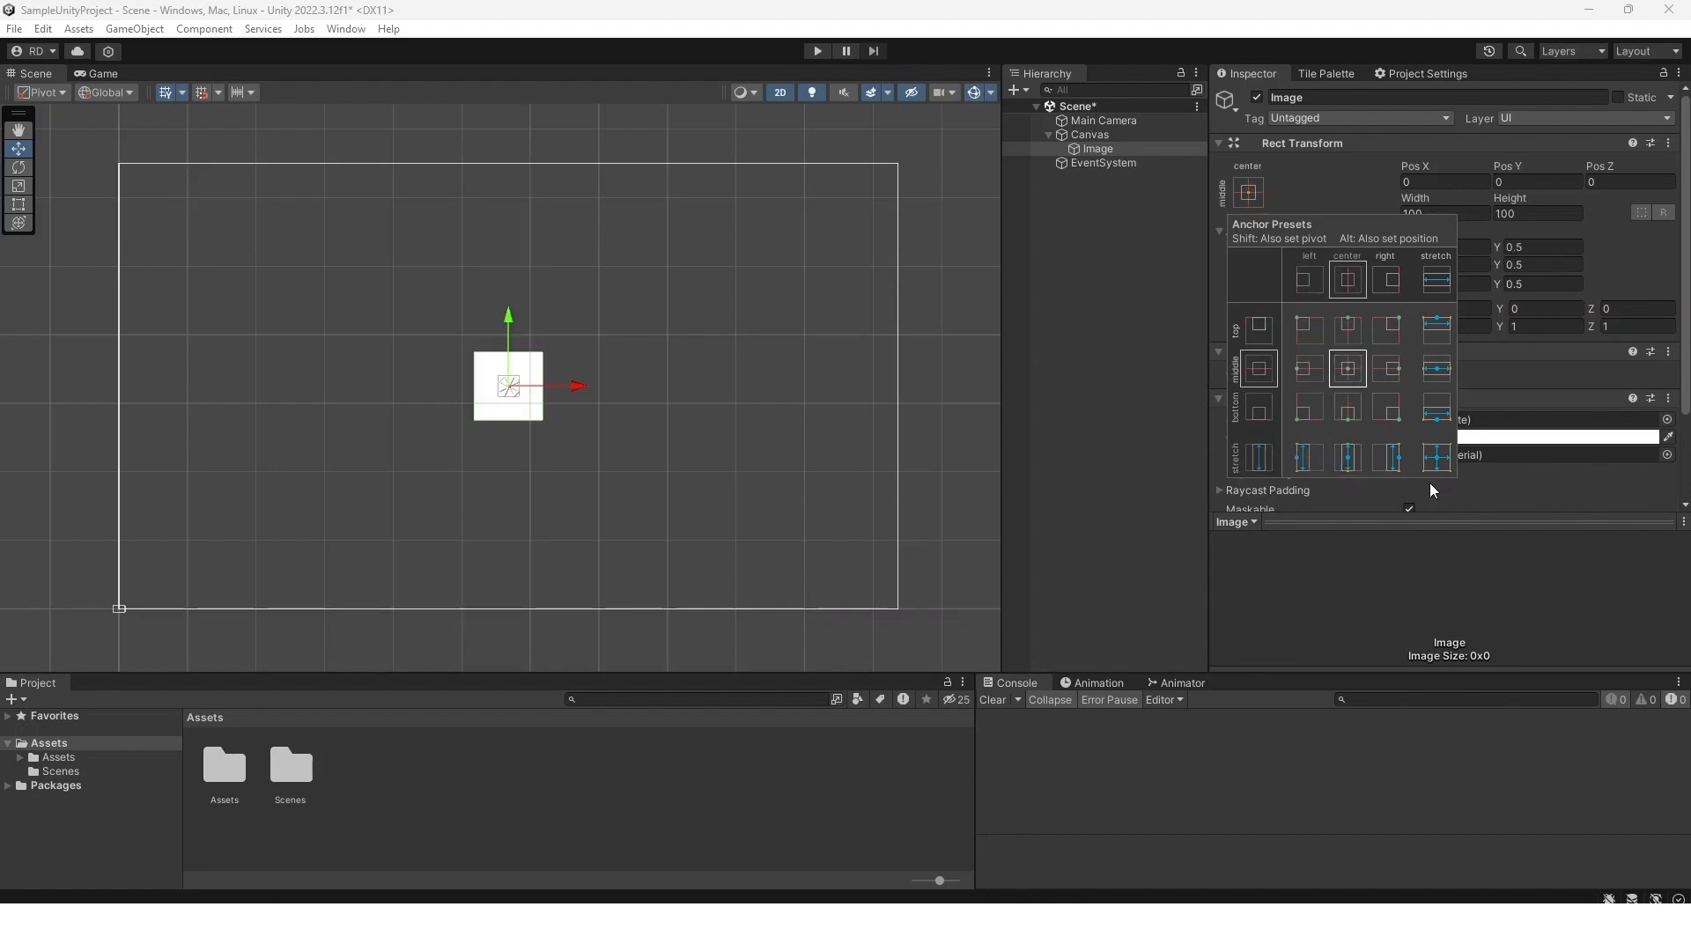
alt+shift+click(1445, 463)
alt+shift+click(1343, 370)
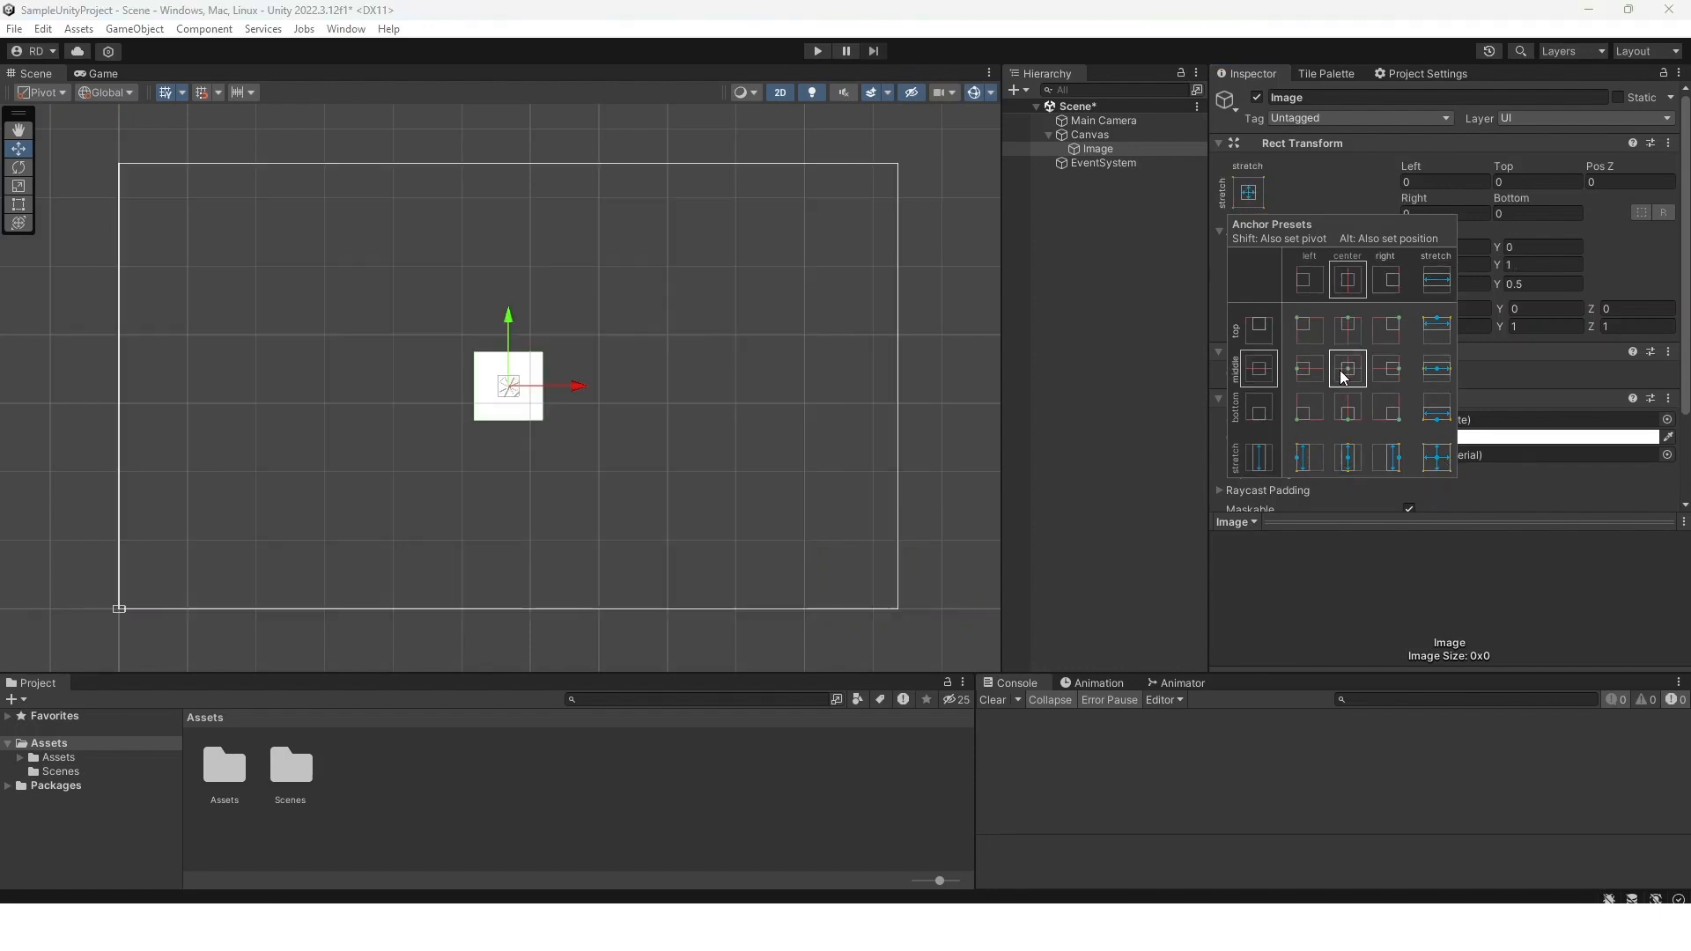
Set the Image's anchor, pivot and position together to the top-left preset
alt+shift+click(1311, 333)
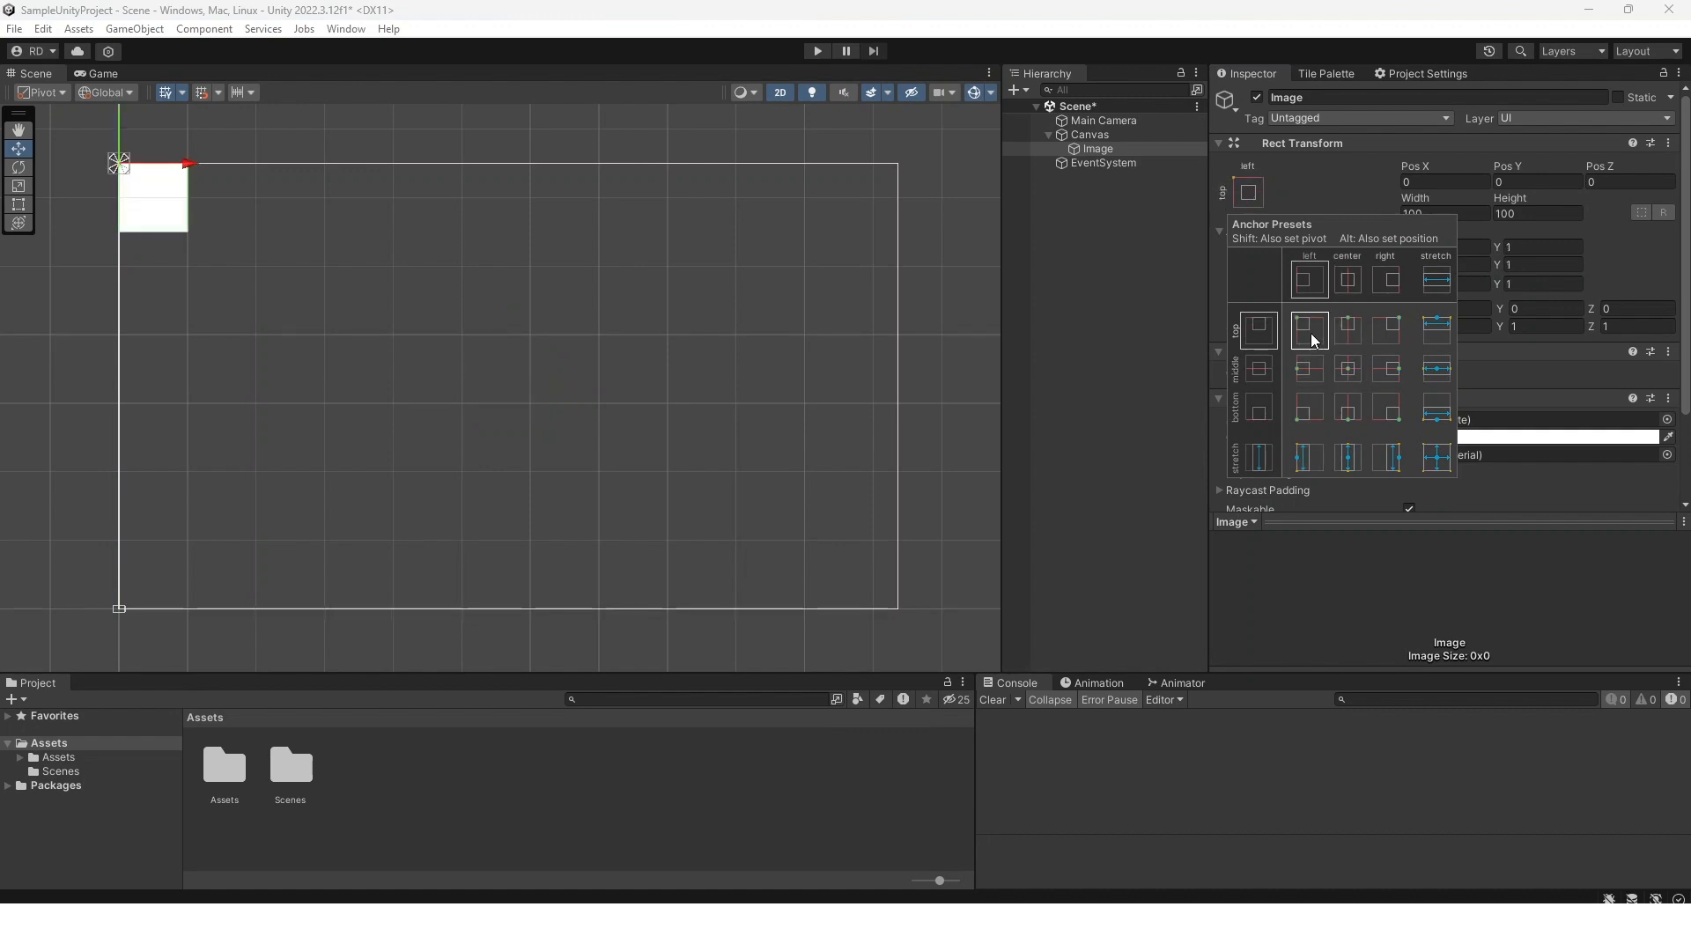
click(1356, 190)
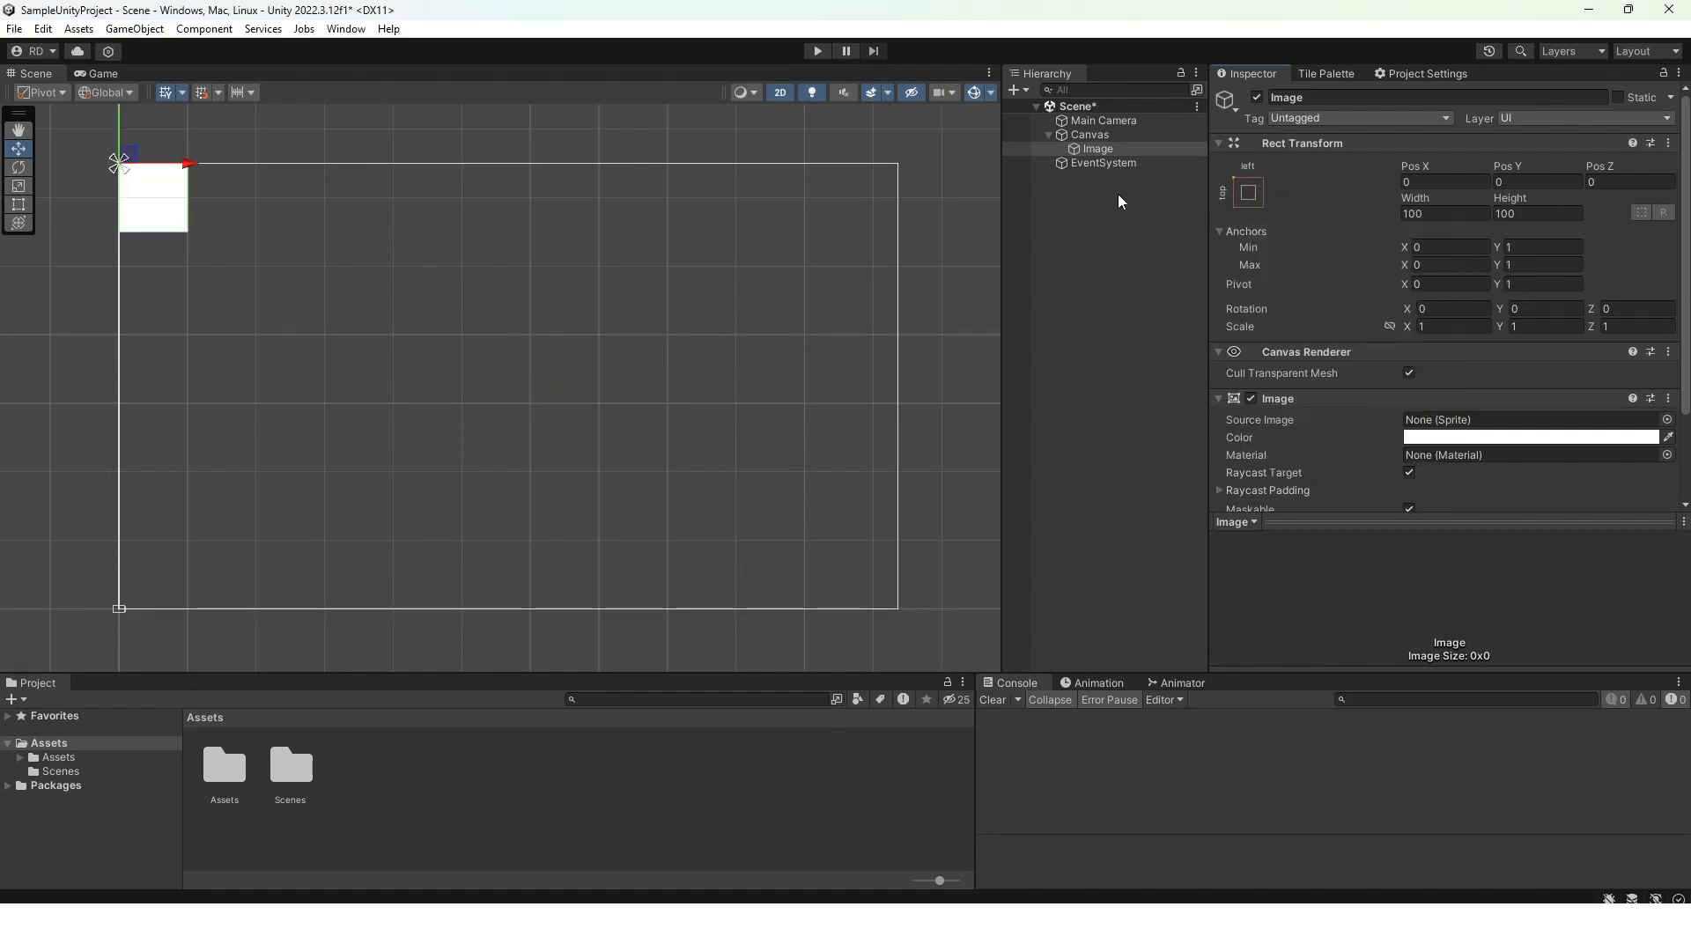
Add a UI Panel as a child of the Canvas, keeping the default name, and check it in the Game view
click(1092, 134)
right_click(1106, 134)
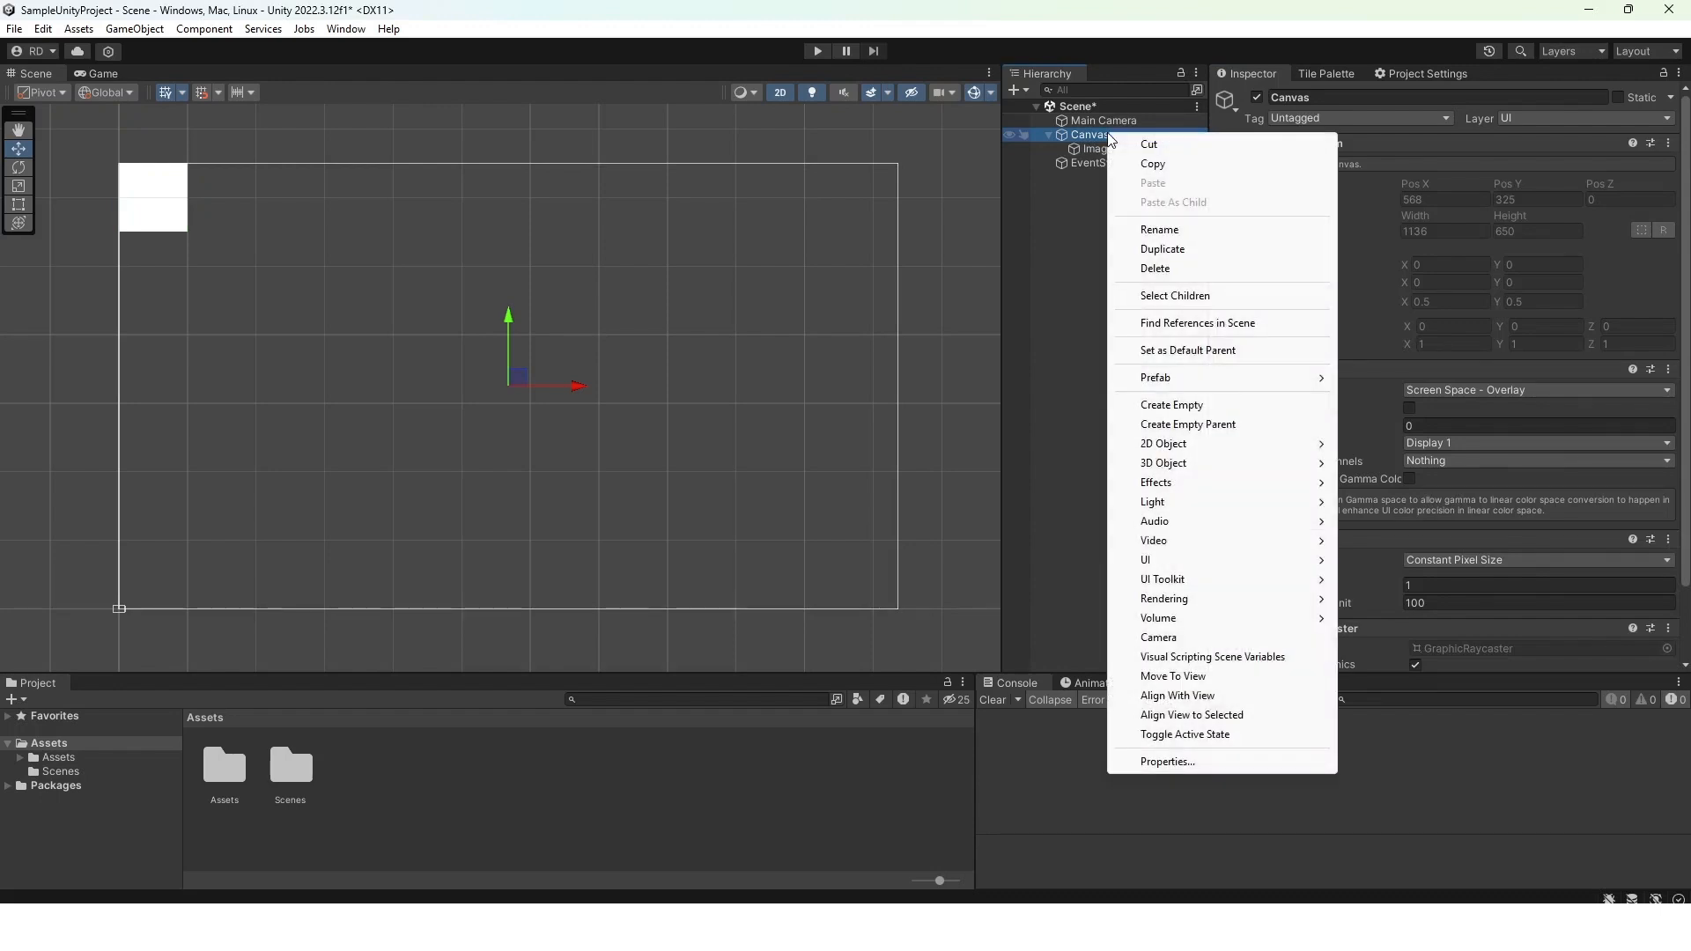
mouse_move(1200, 568)
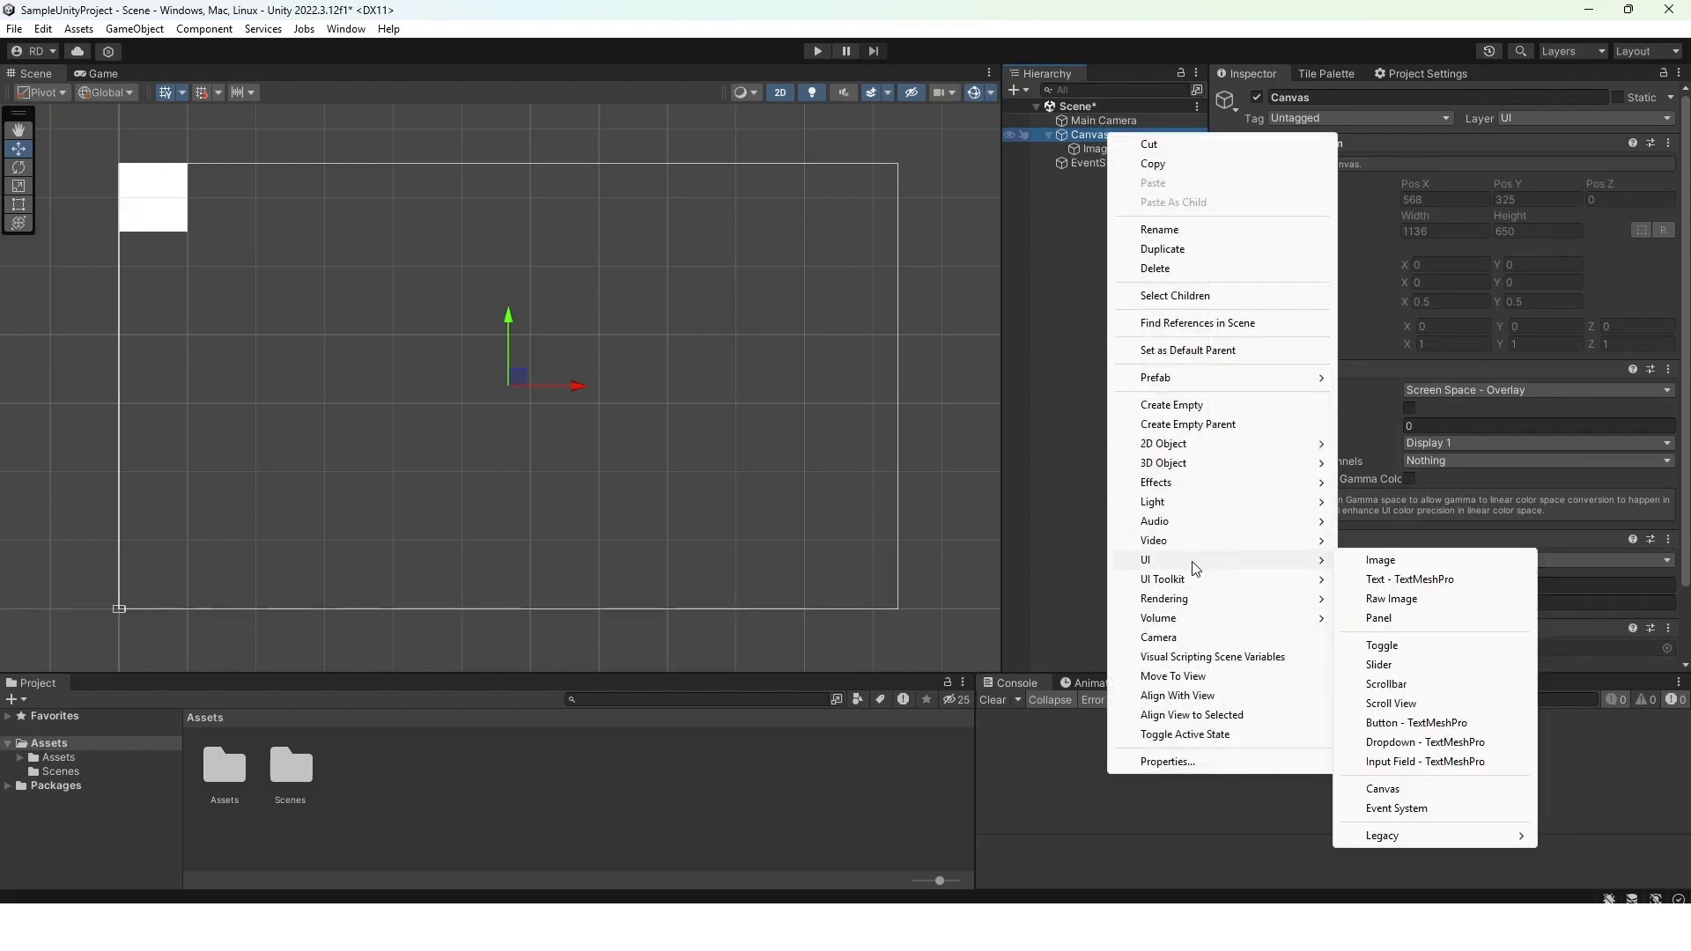
click(1394, 621)
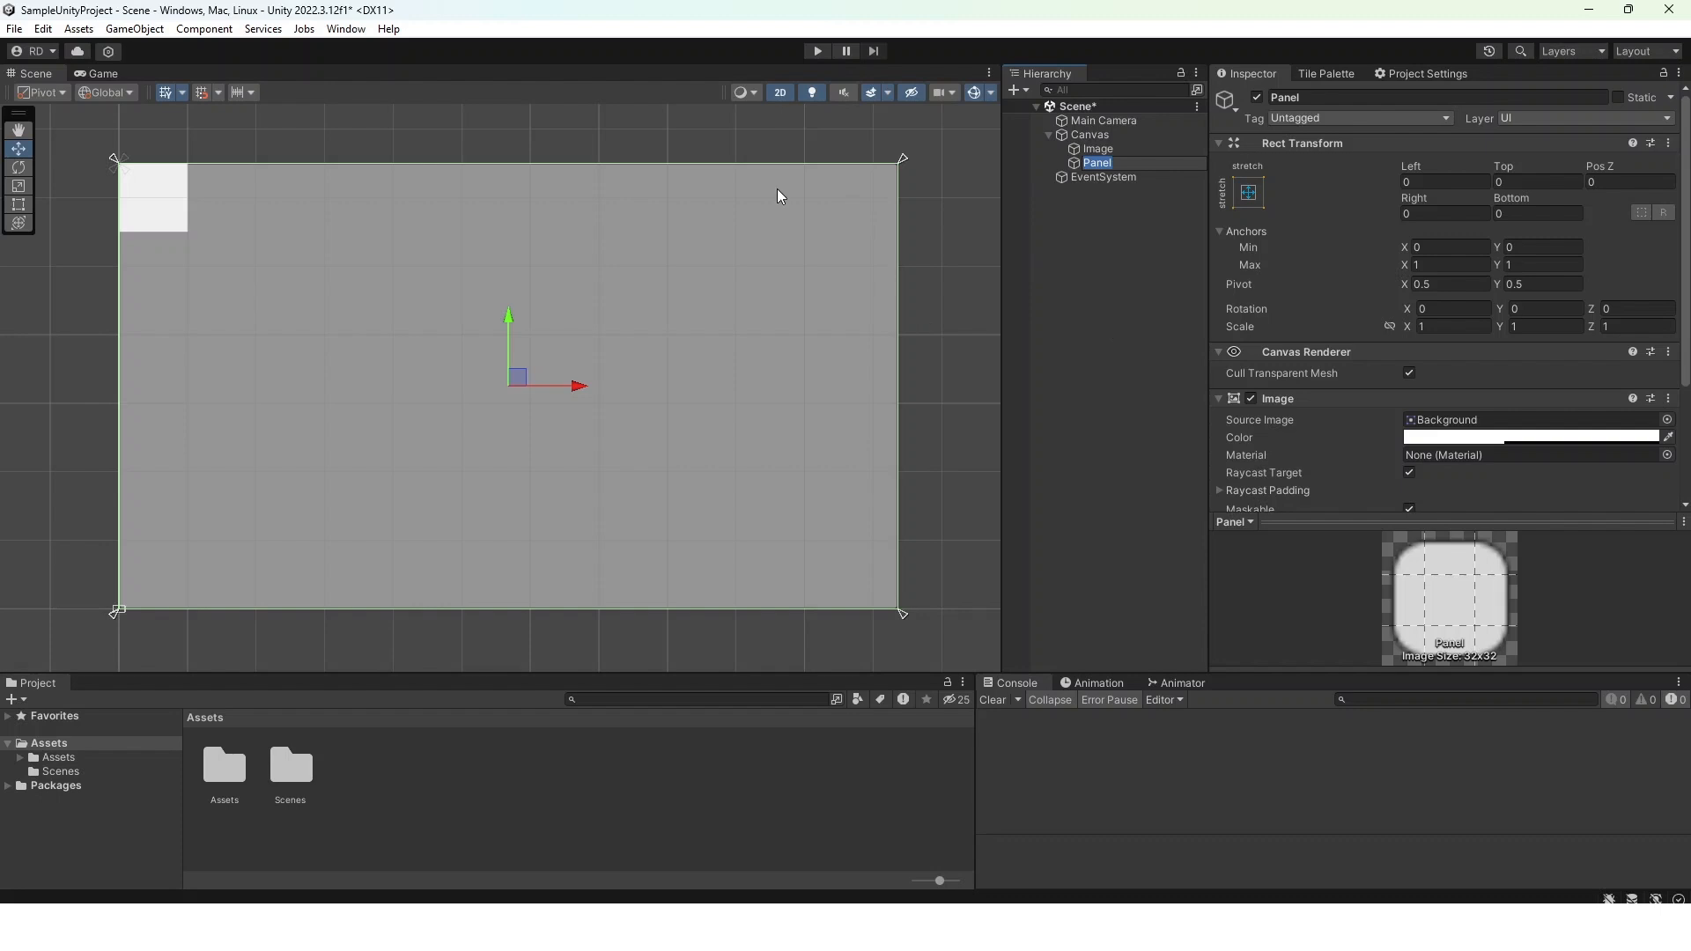
click(1099, 163)
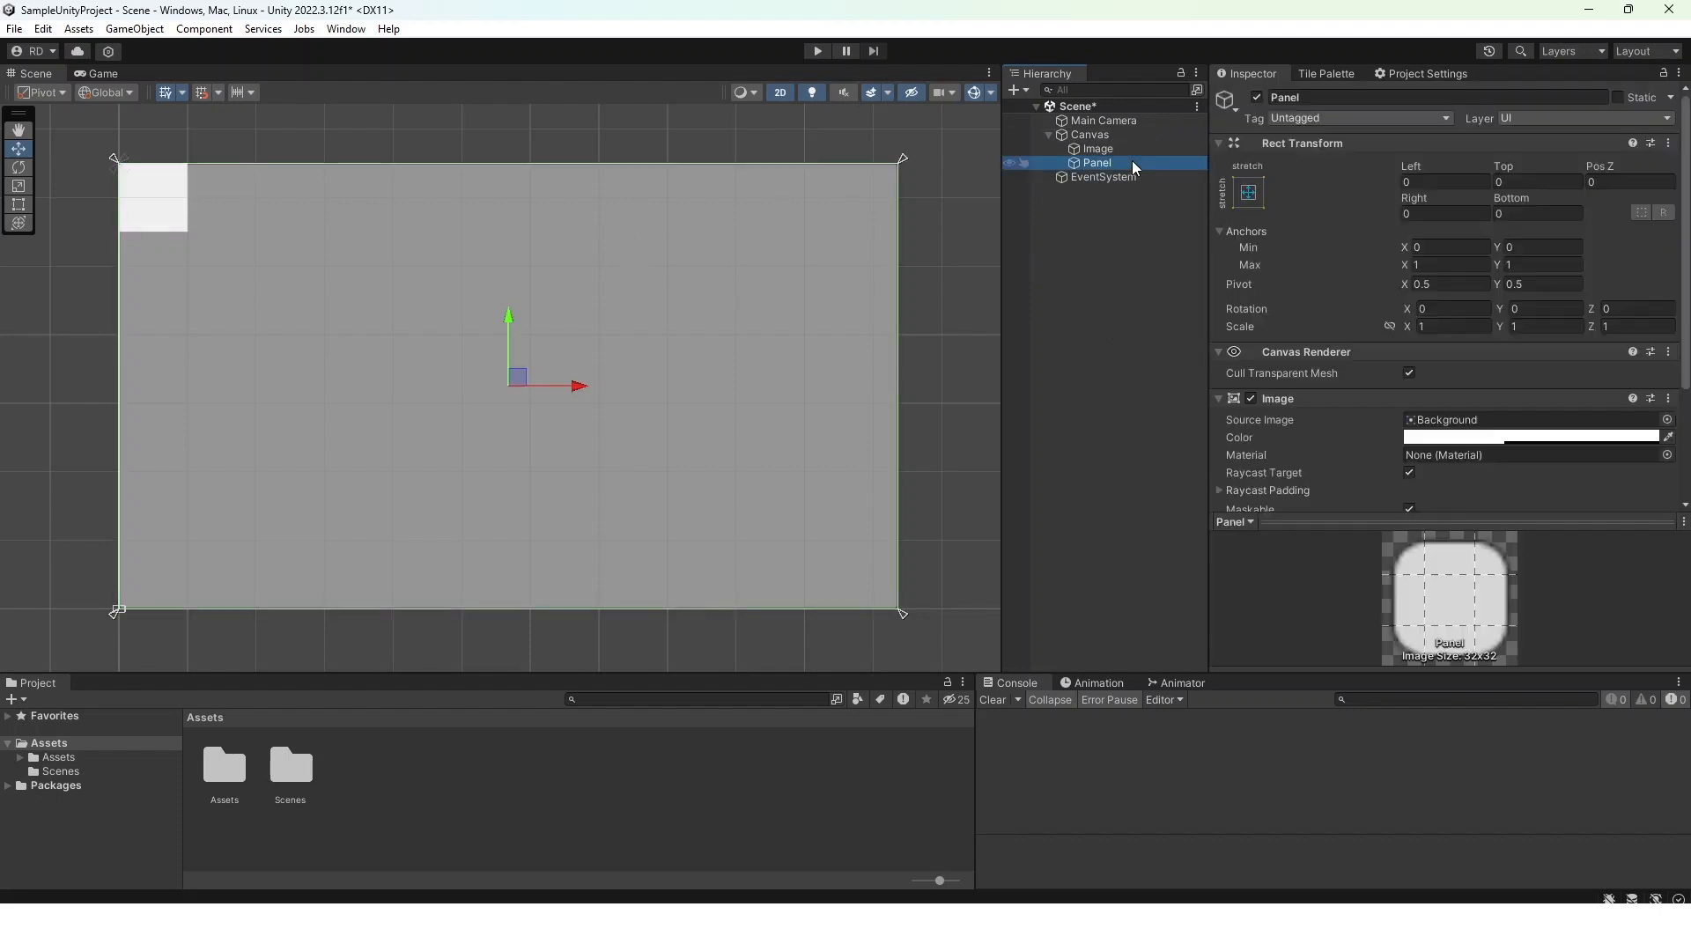
click(99, 74)
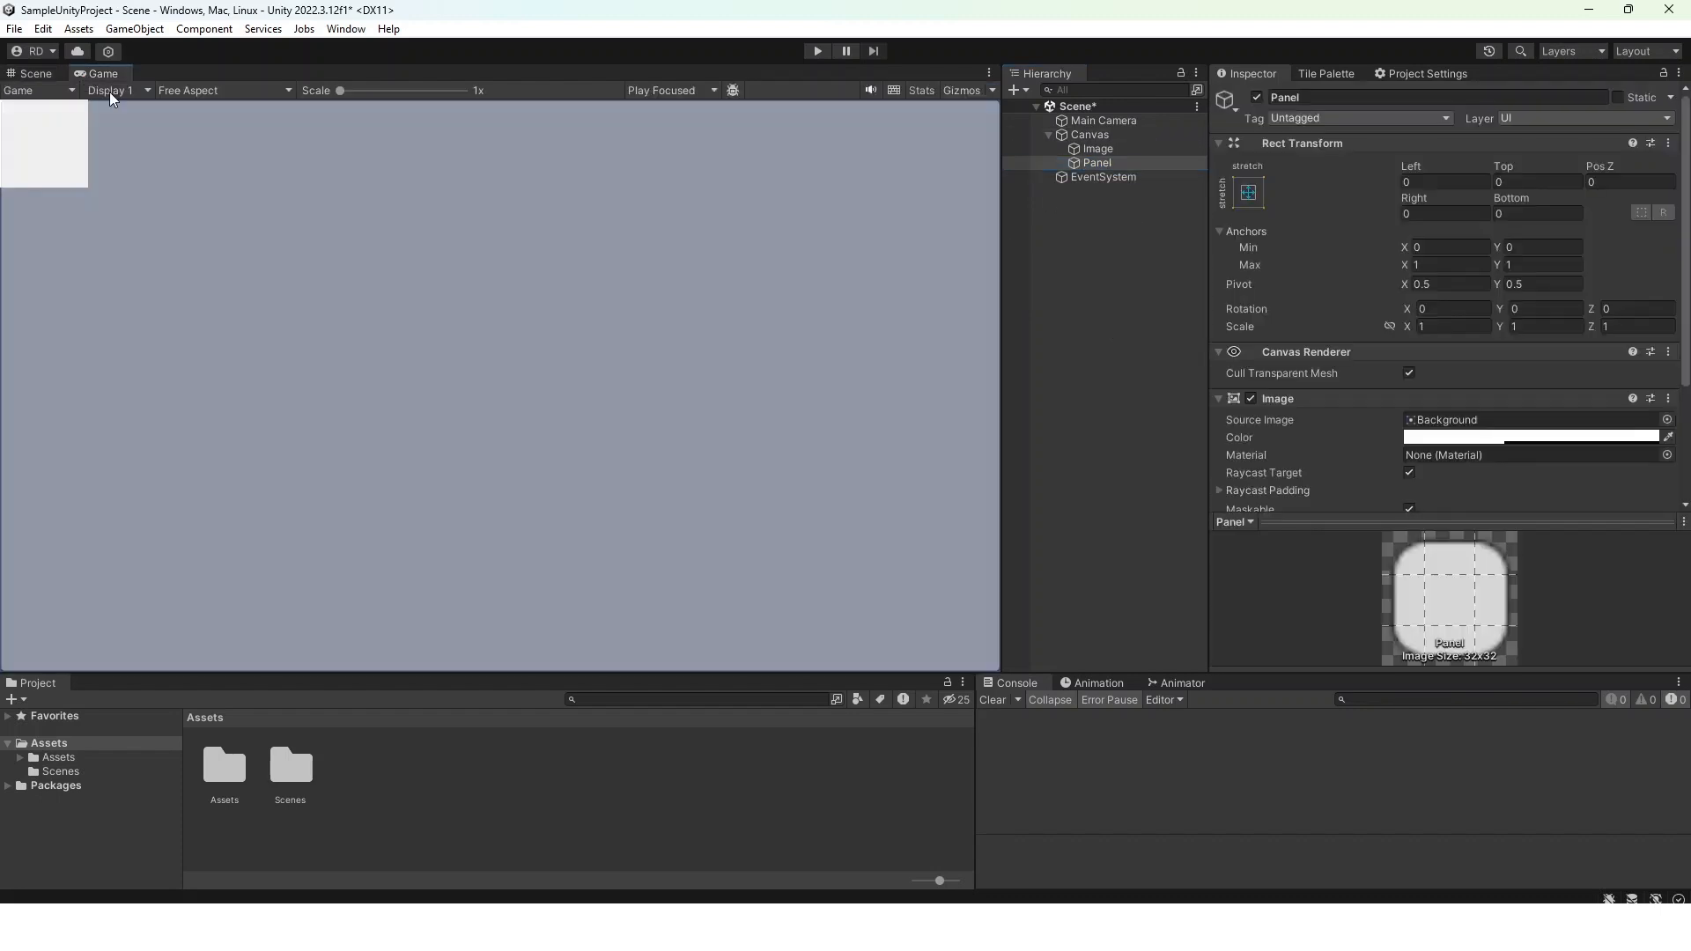
click(44, 73)
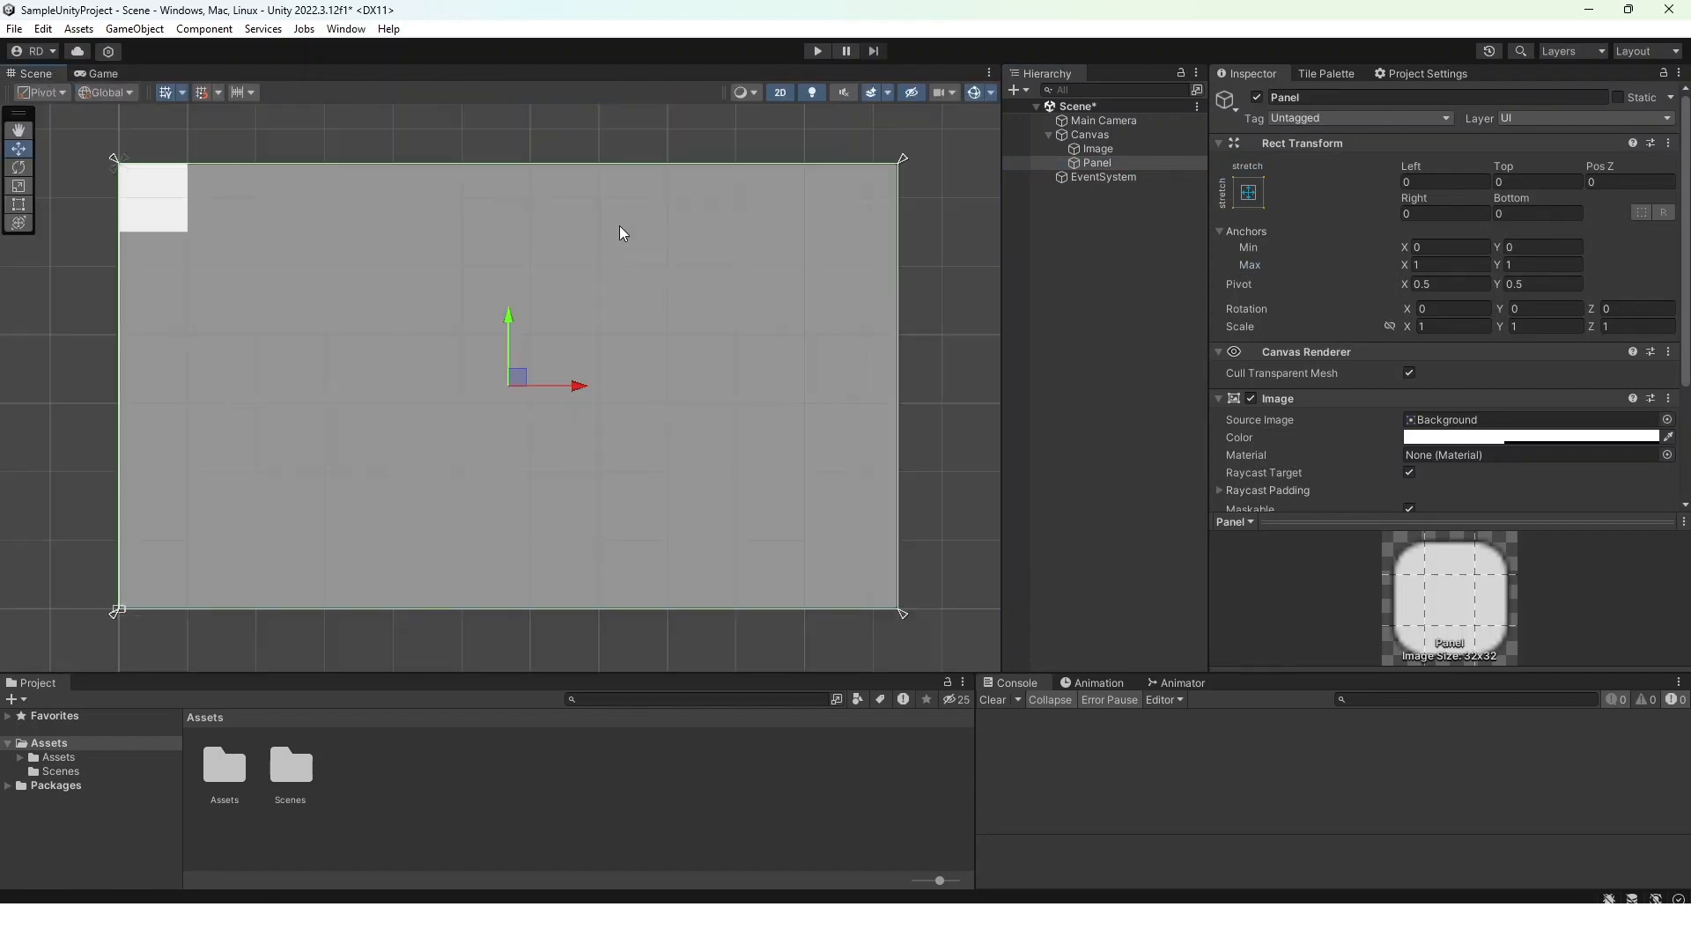
Set the Panel's Image color to black (000000) with an alpha of about 145
click(1138, 256)
click(1141, 162)
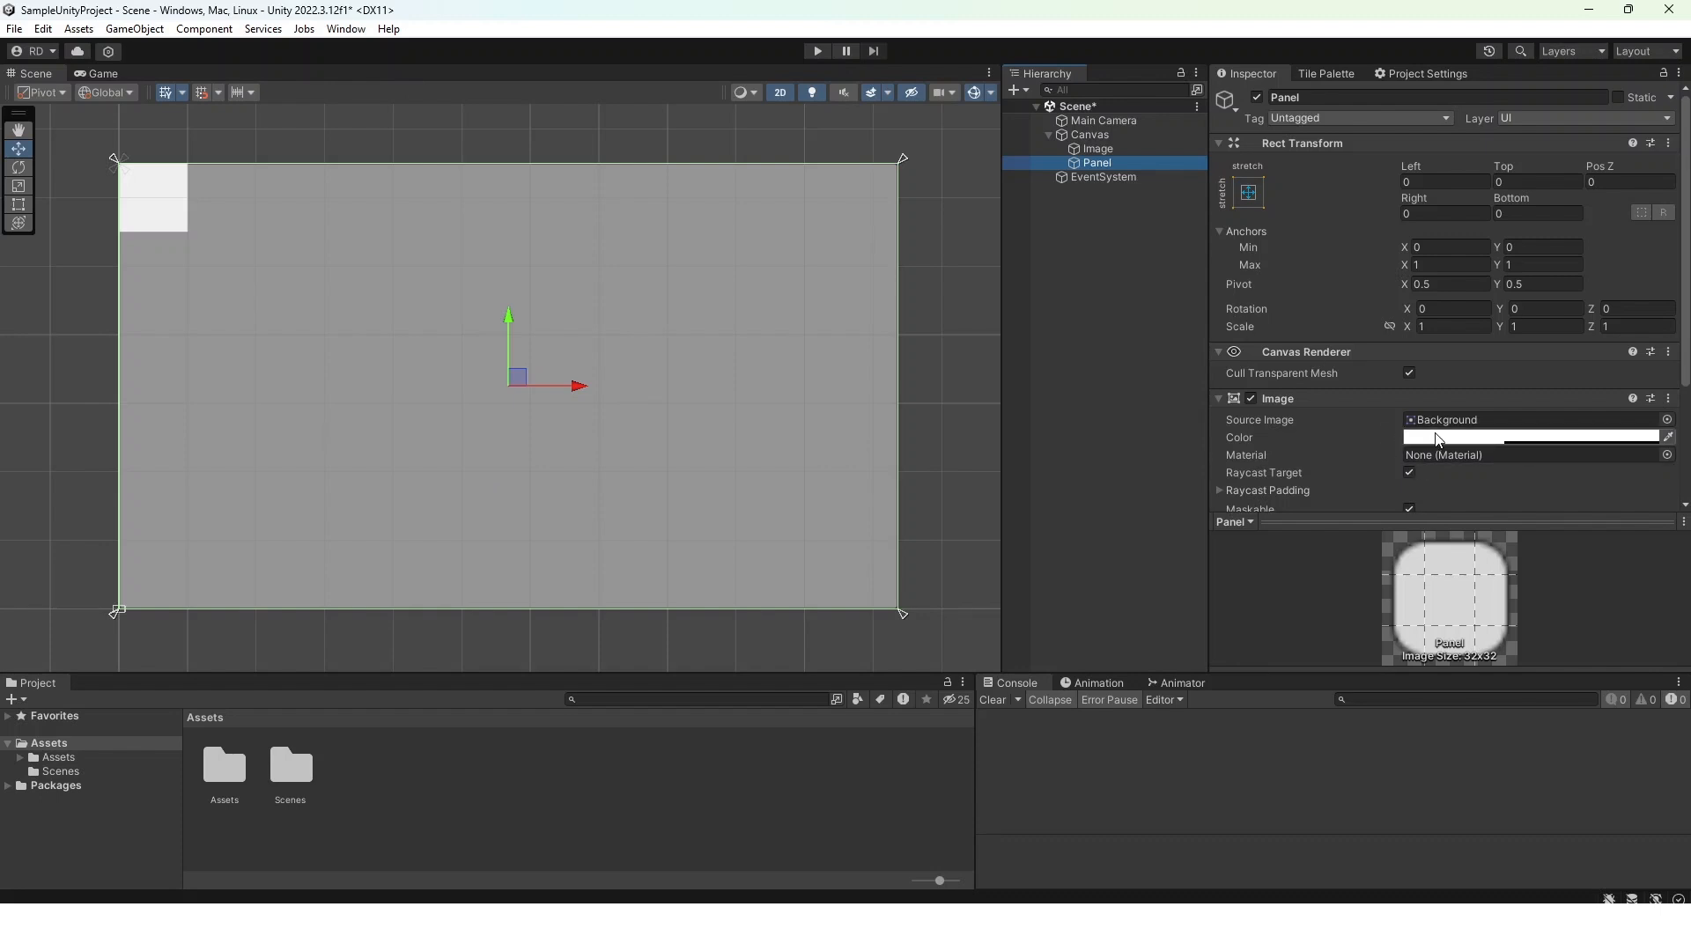
click(1533, 437)
click(1534, 542)
drag(1360, 734, 1360, 737)
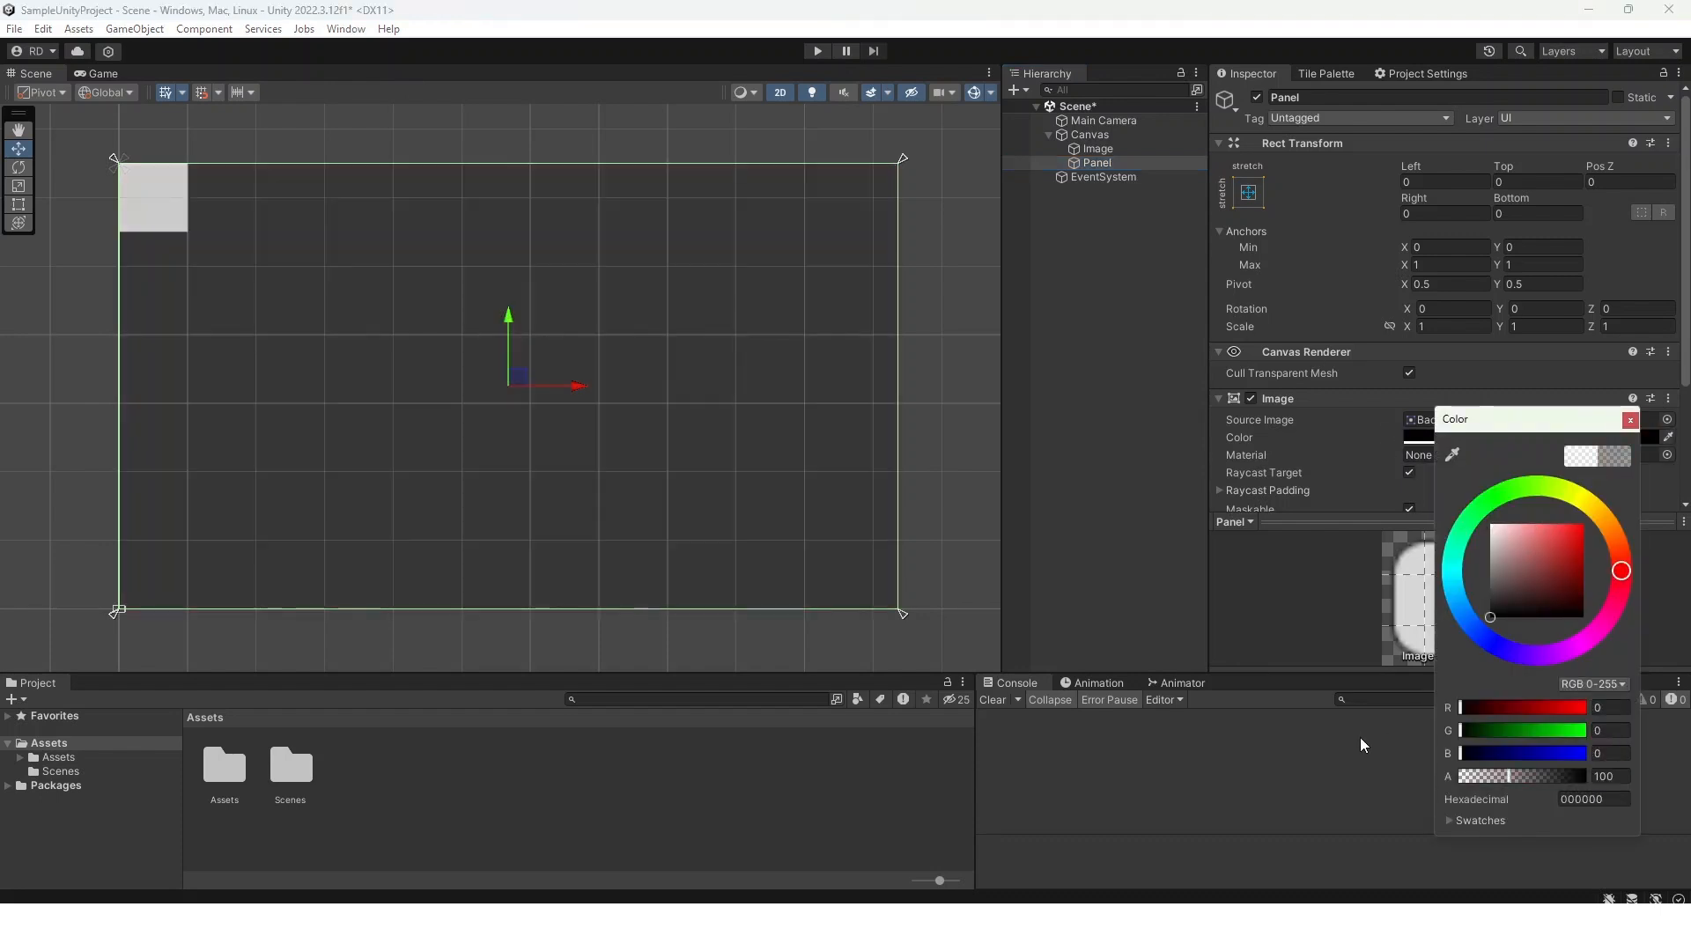
mouse_move(1507, 778)
mouse_down()
mouse_move(1577, 785)
mouse_move(1534, 793)
mouse_up()
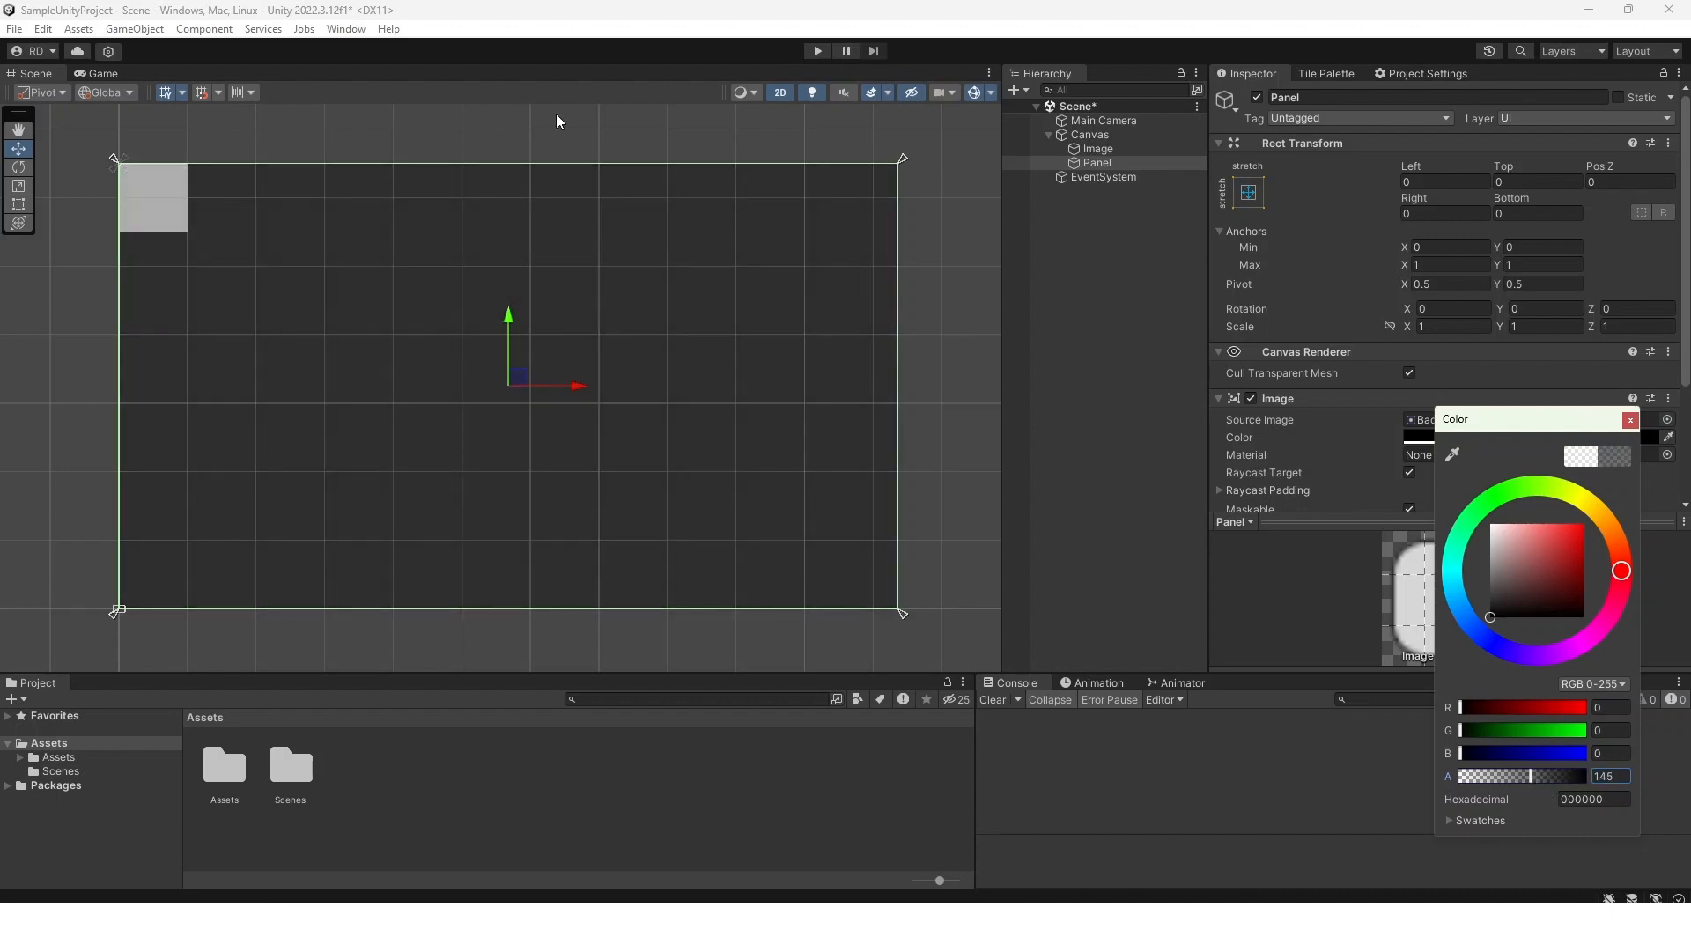
Check the darkened Panel in the Game view and compare it with the Main Camera's background color
click(98, 76)
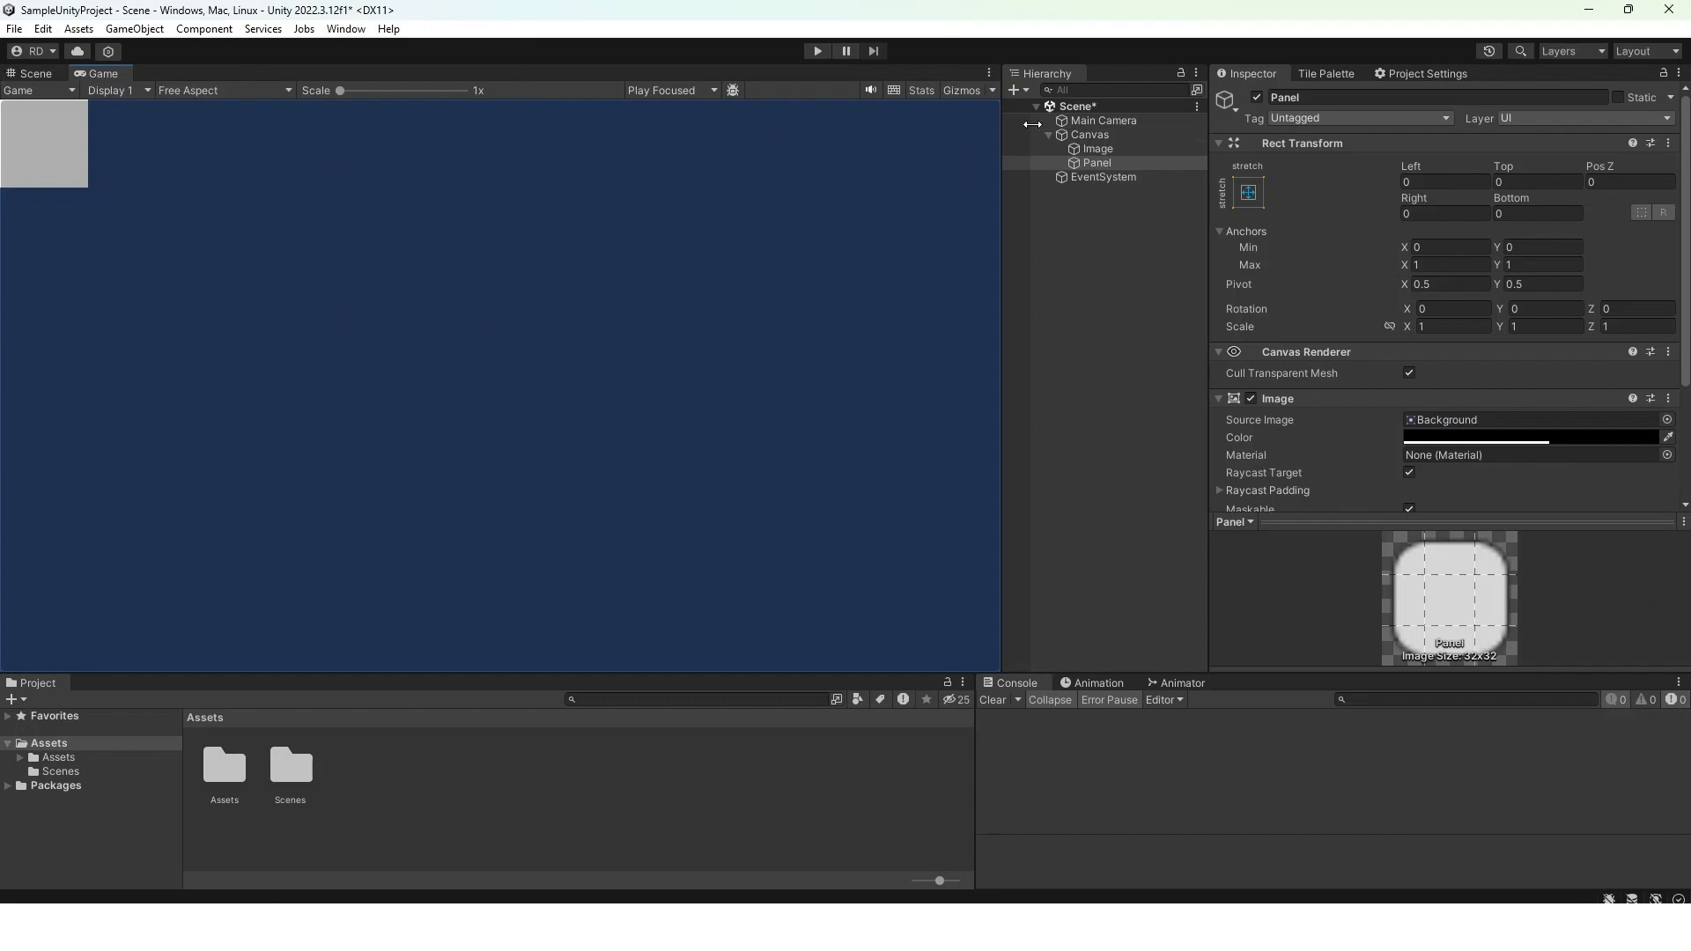
click(1088, 124)
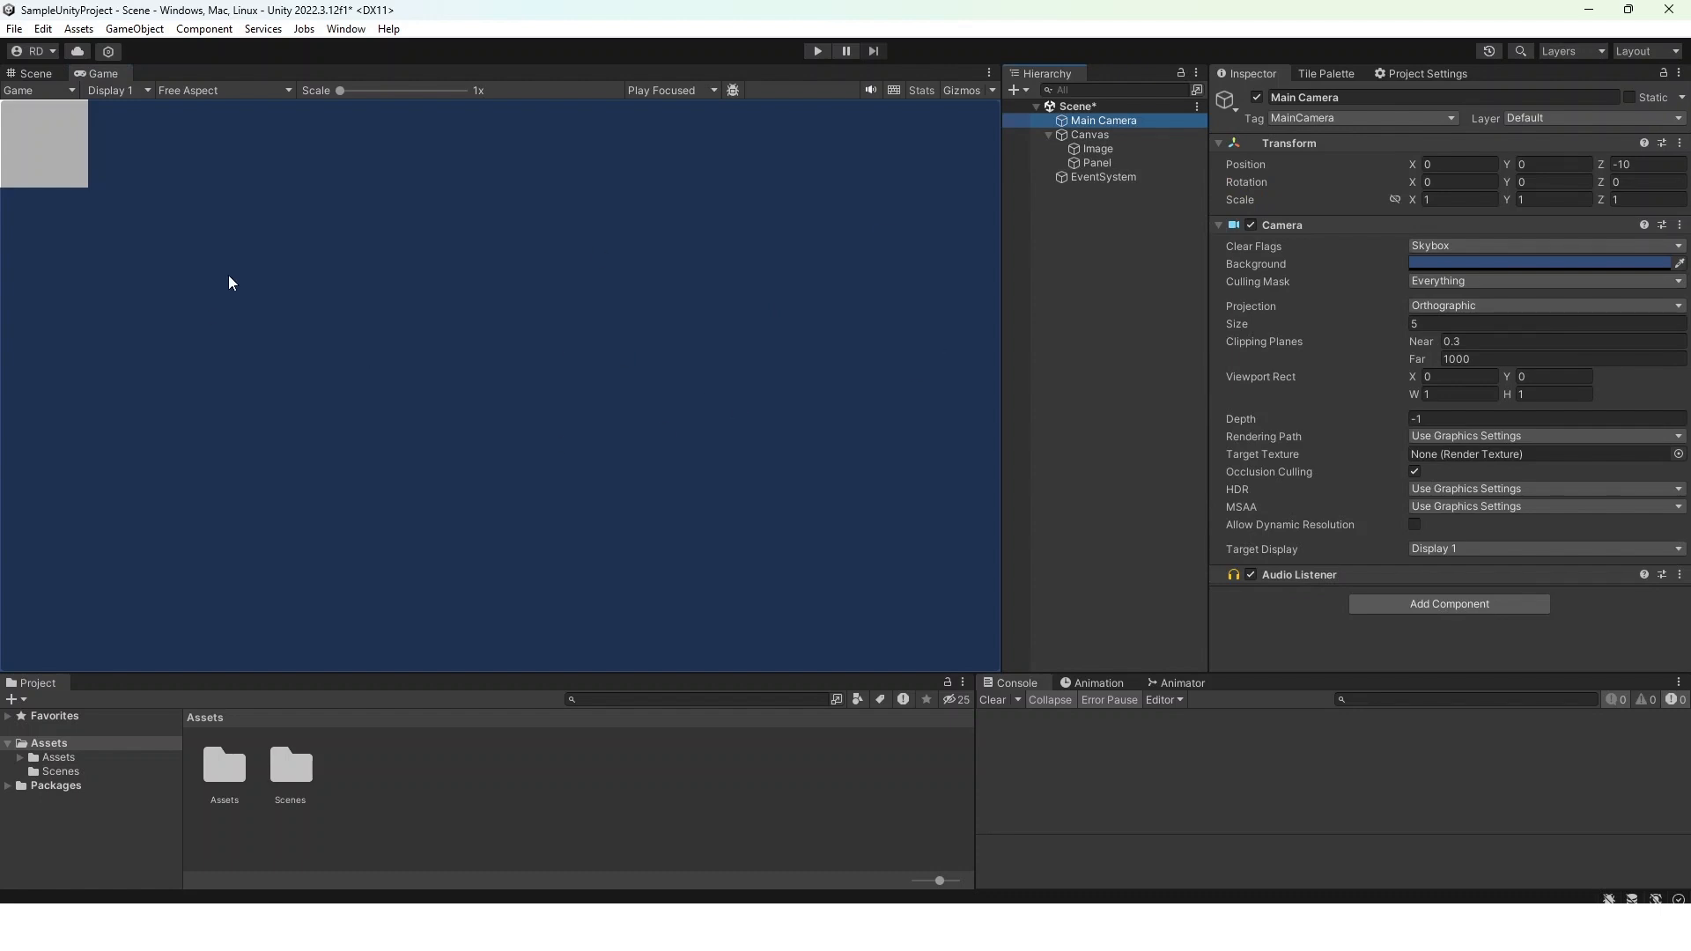
click(36, 74)
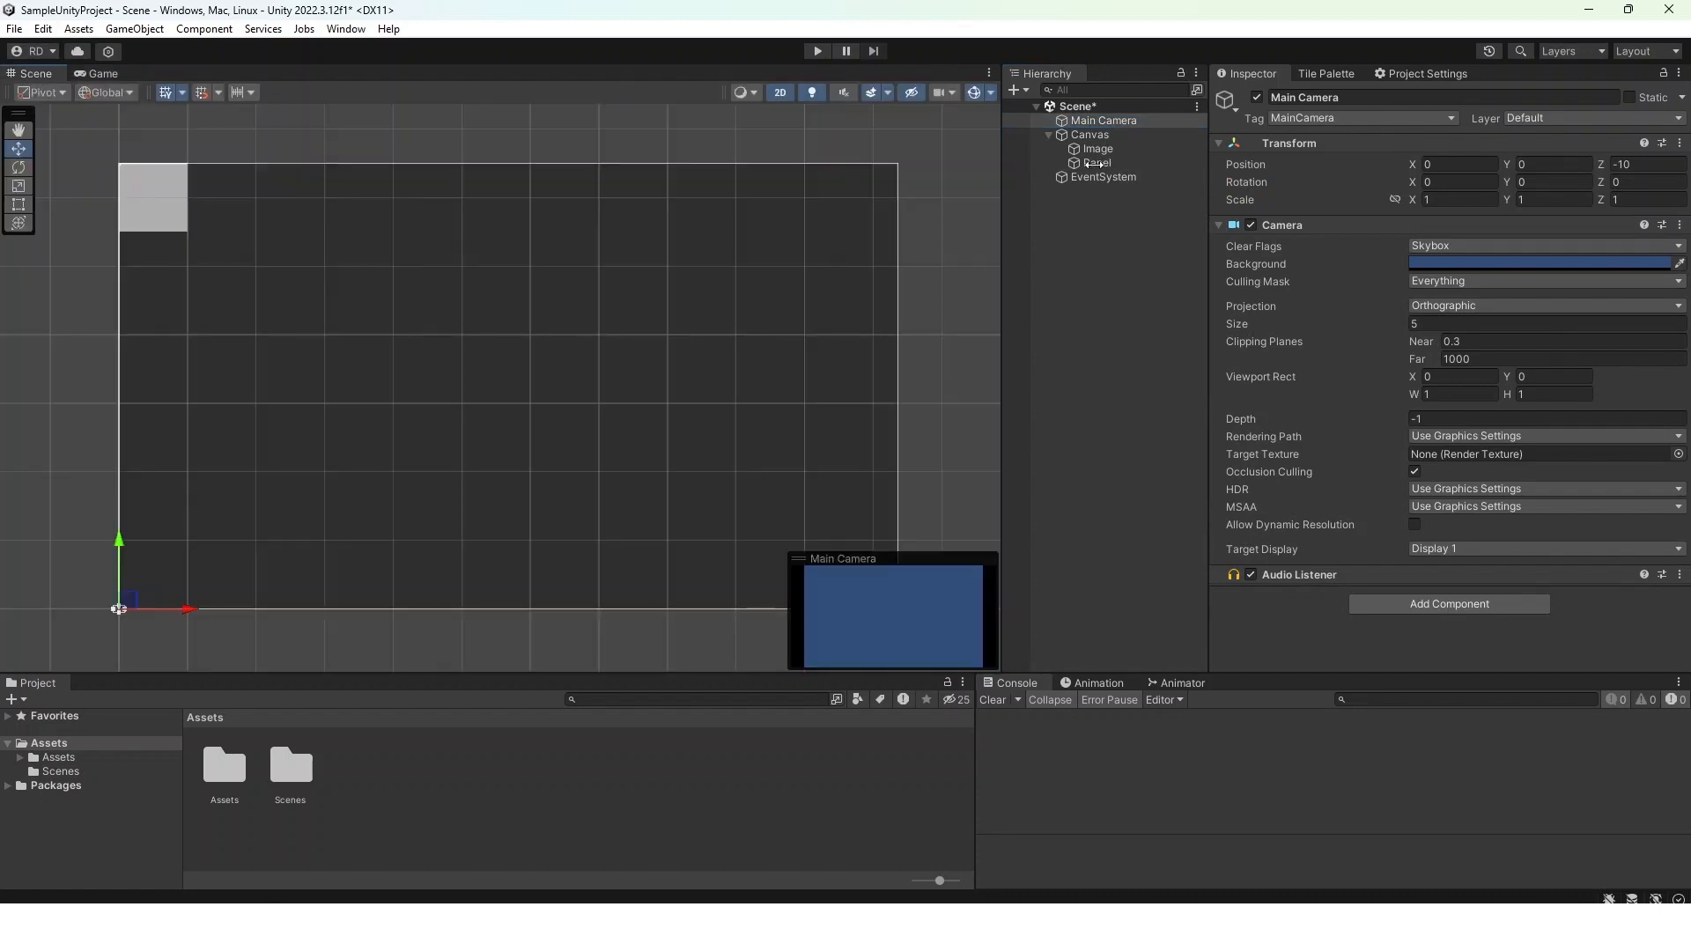
Reorder the Canvas's children so the Panel comes before the Image
click(1167, 201)
drag(1108, 161, 1123, 144)
click(1122, 299)
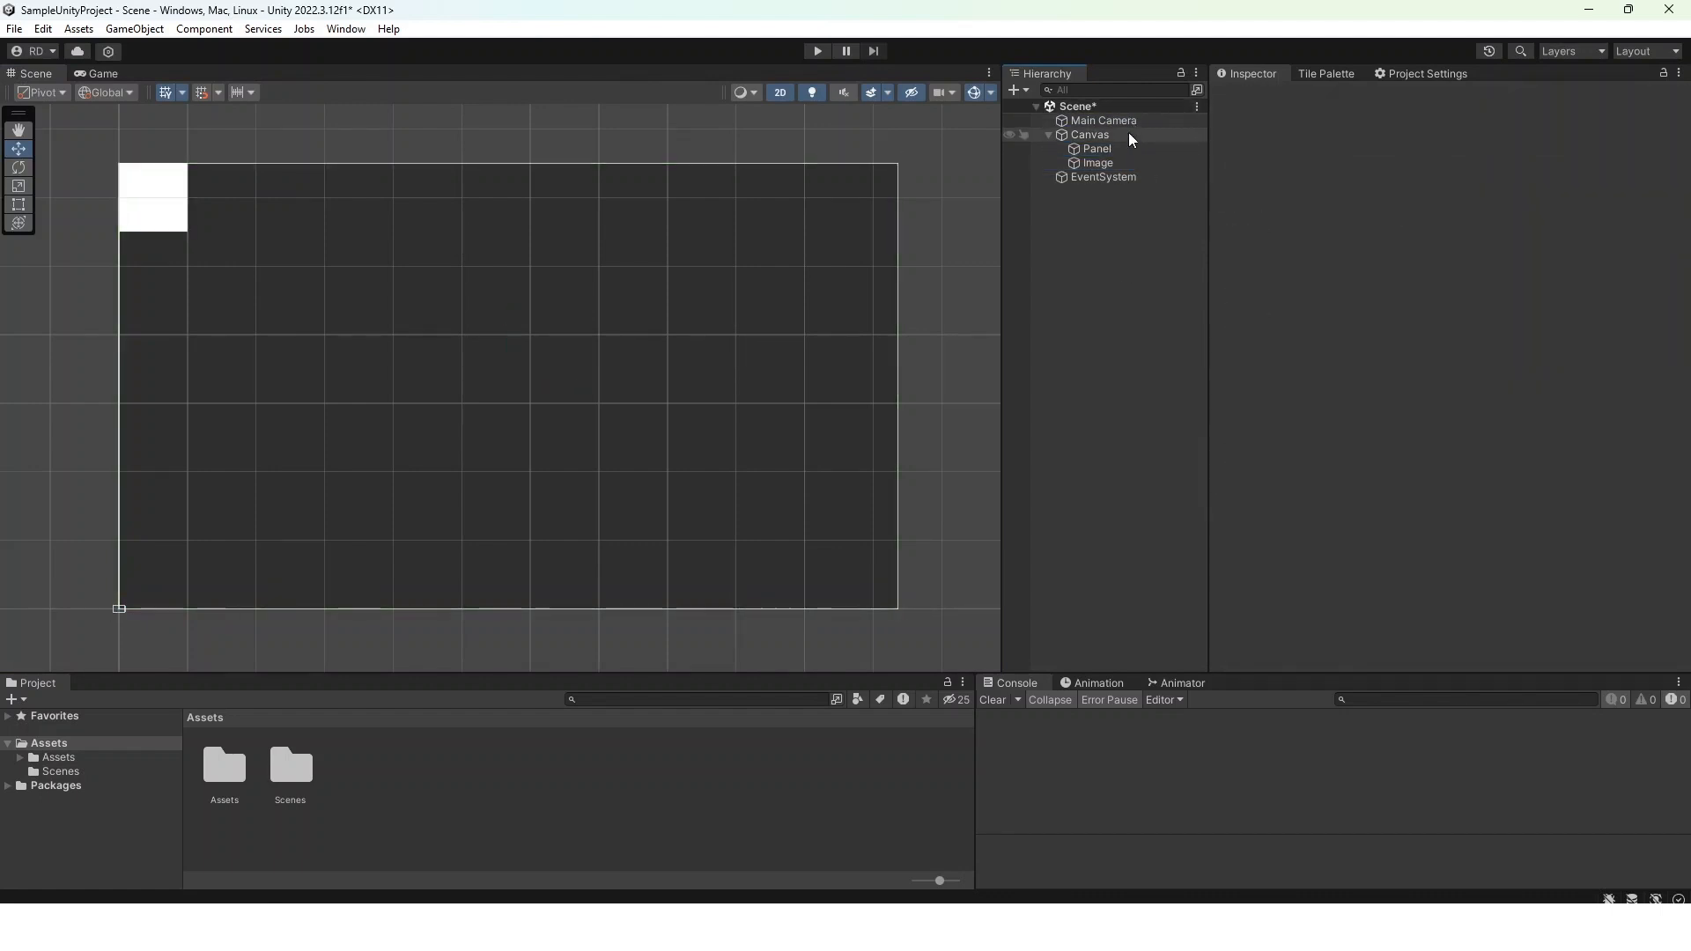
Move the Panel back below the Image in the Canvas's child order and select the Image
mouse_move(1122, 146)
mouse_down()
mouse_move(1126, 204)
mouse_move(1127, 169)
mouse_up()
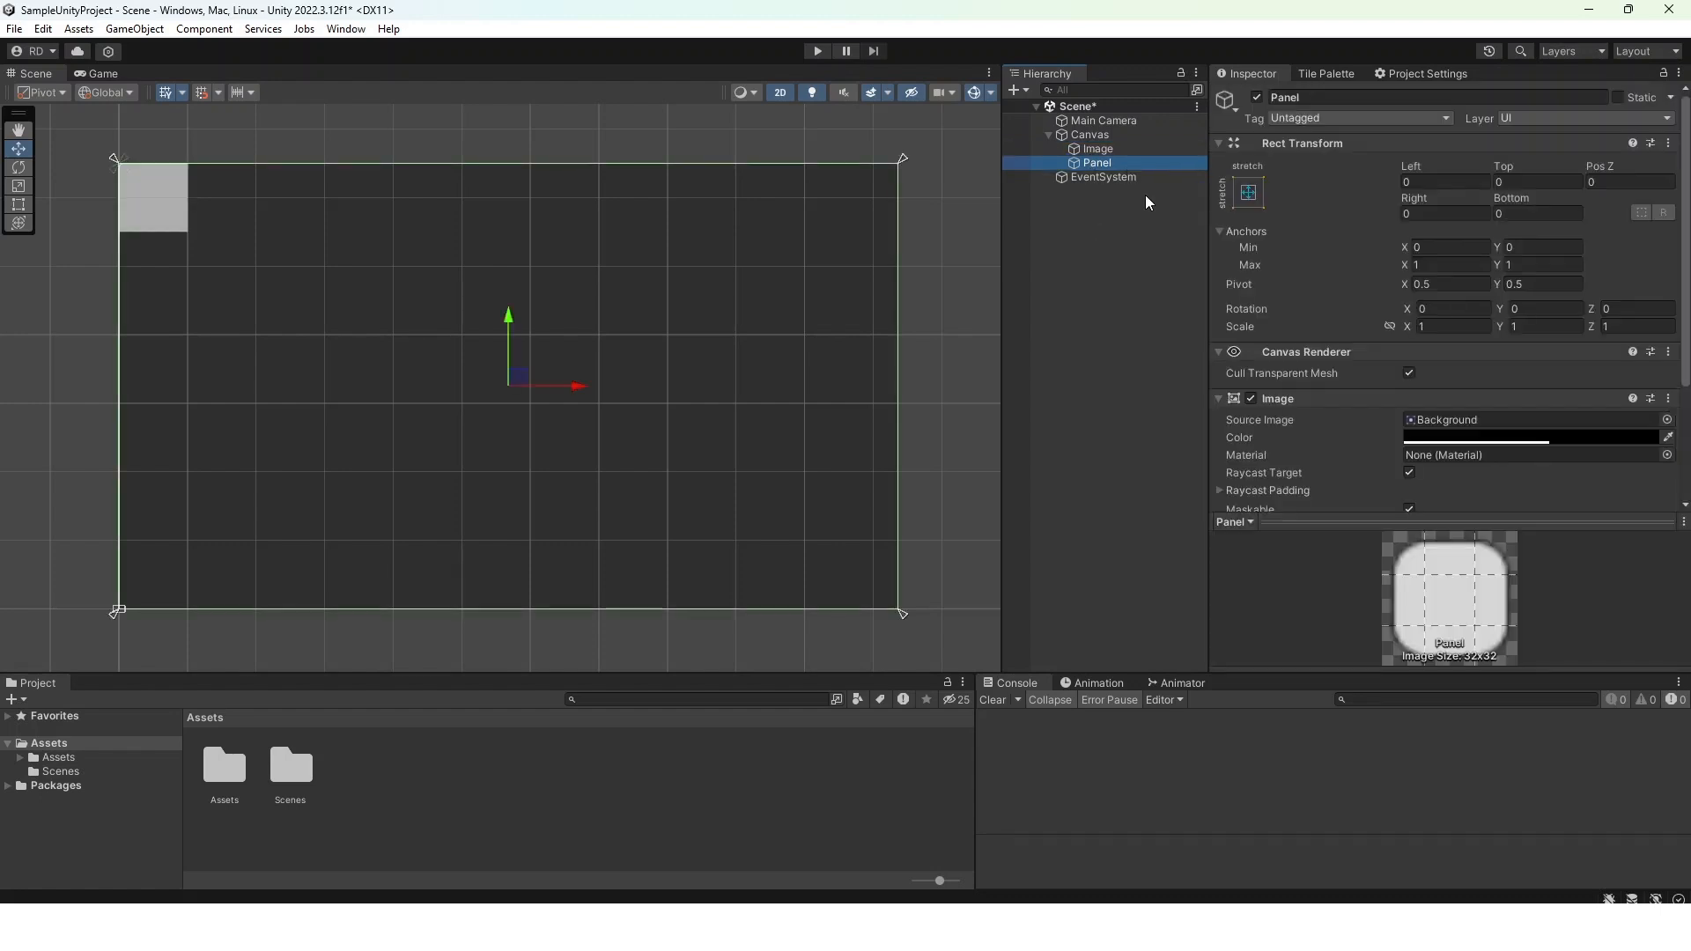
click(1150, 186)
click(1143, 150)
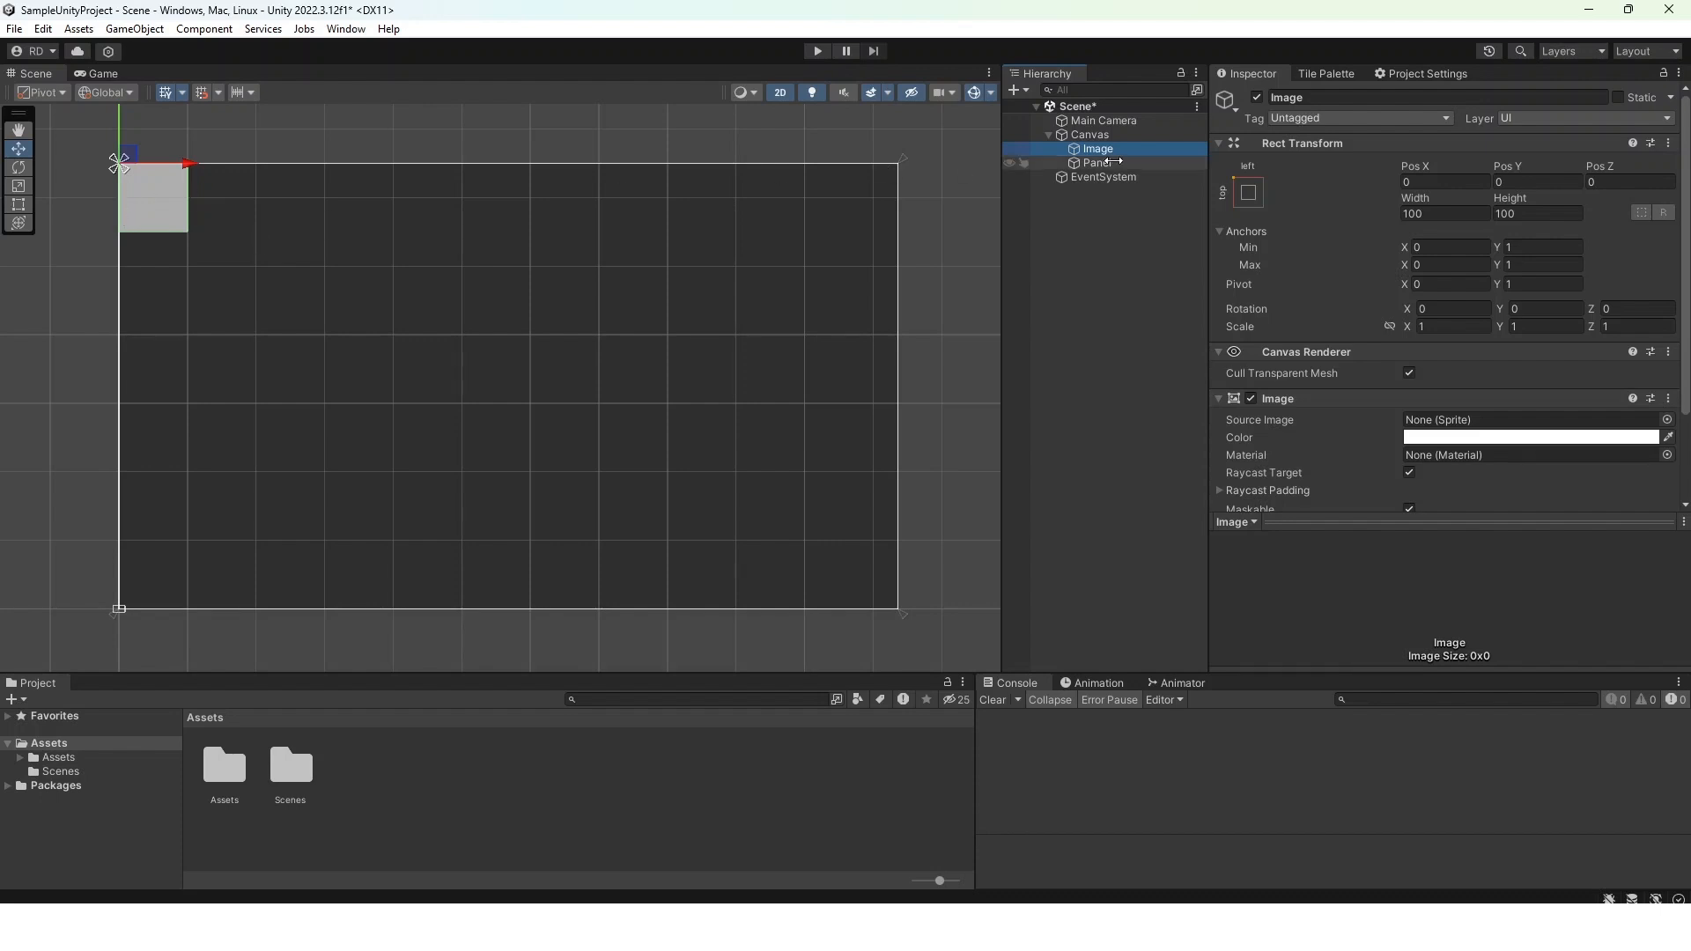
Move the Panel above the Image in the Canvas's child order and inspect both elements in turn
drag(1112, 165, 1115, 145)
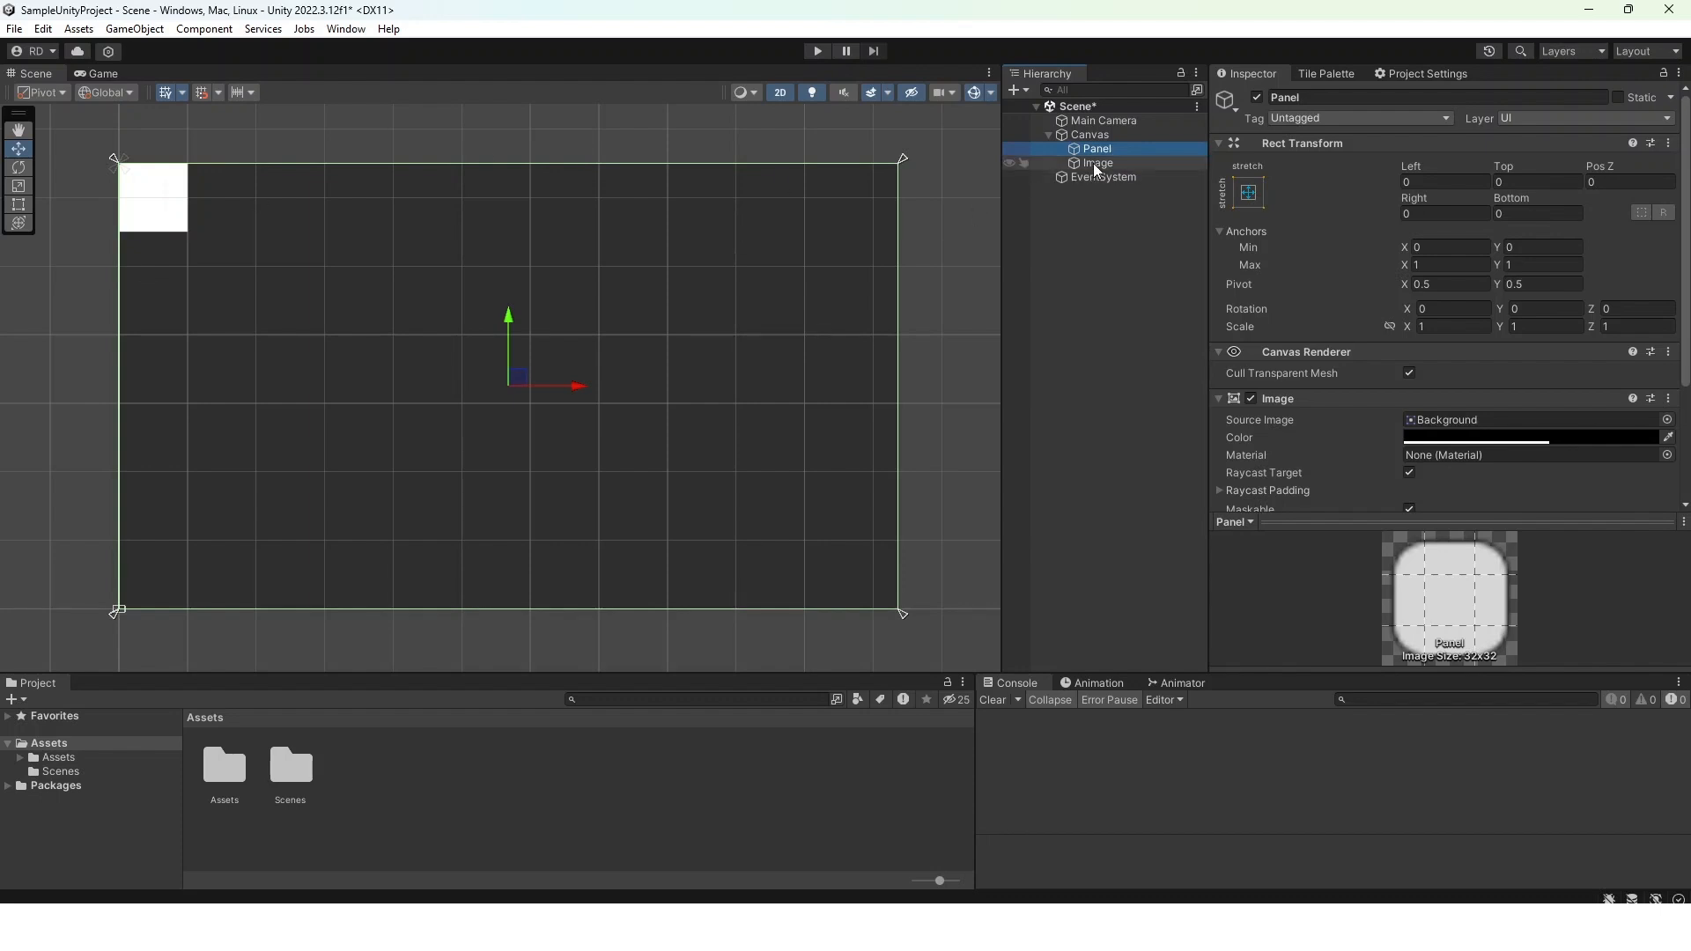
click(1093, 163)
click(1092, 423)
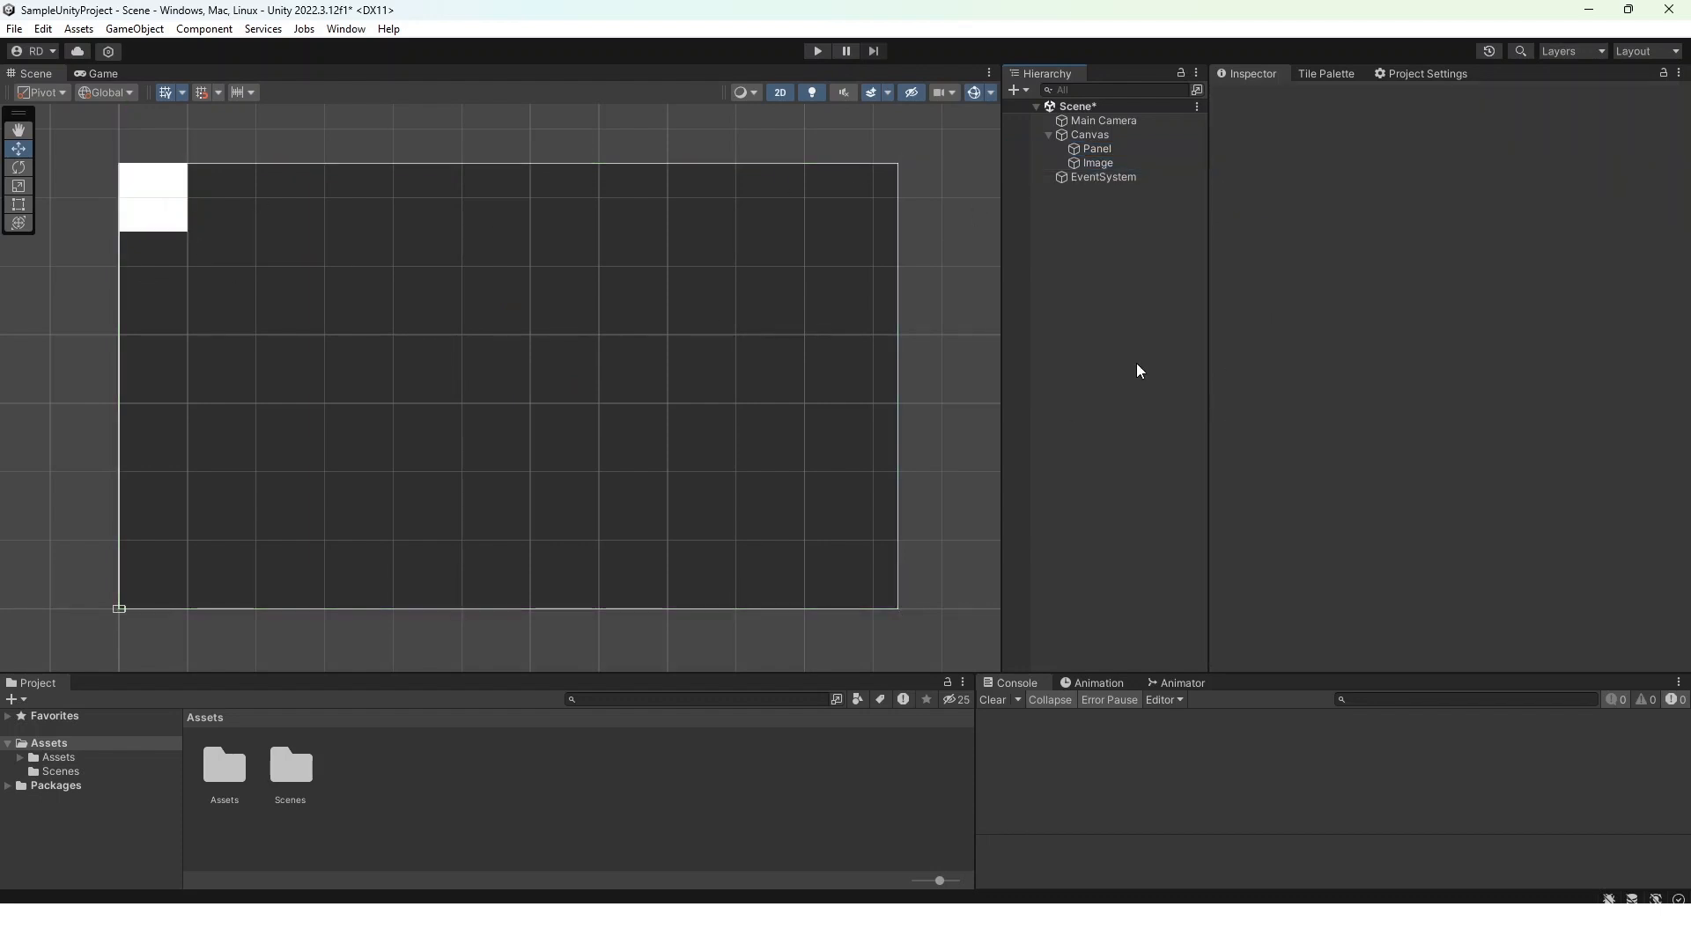
click(1127, 148)
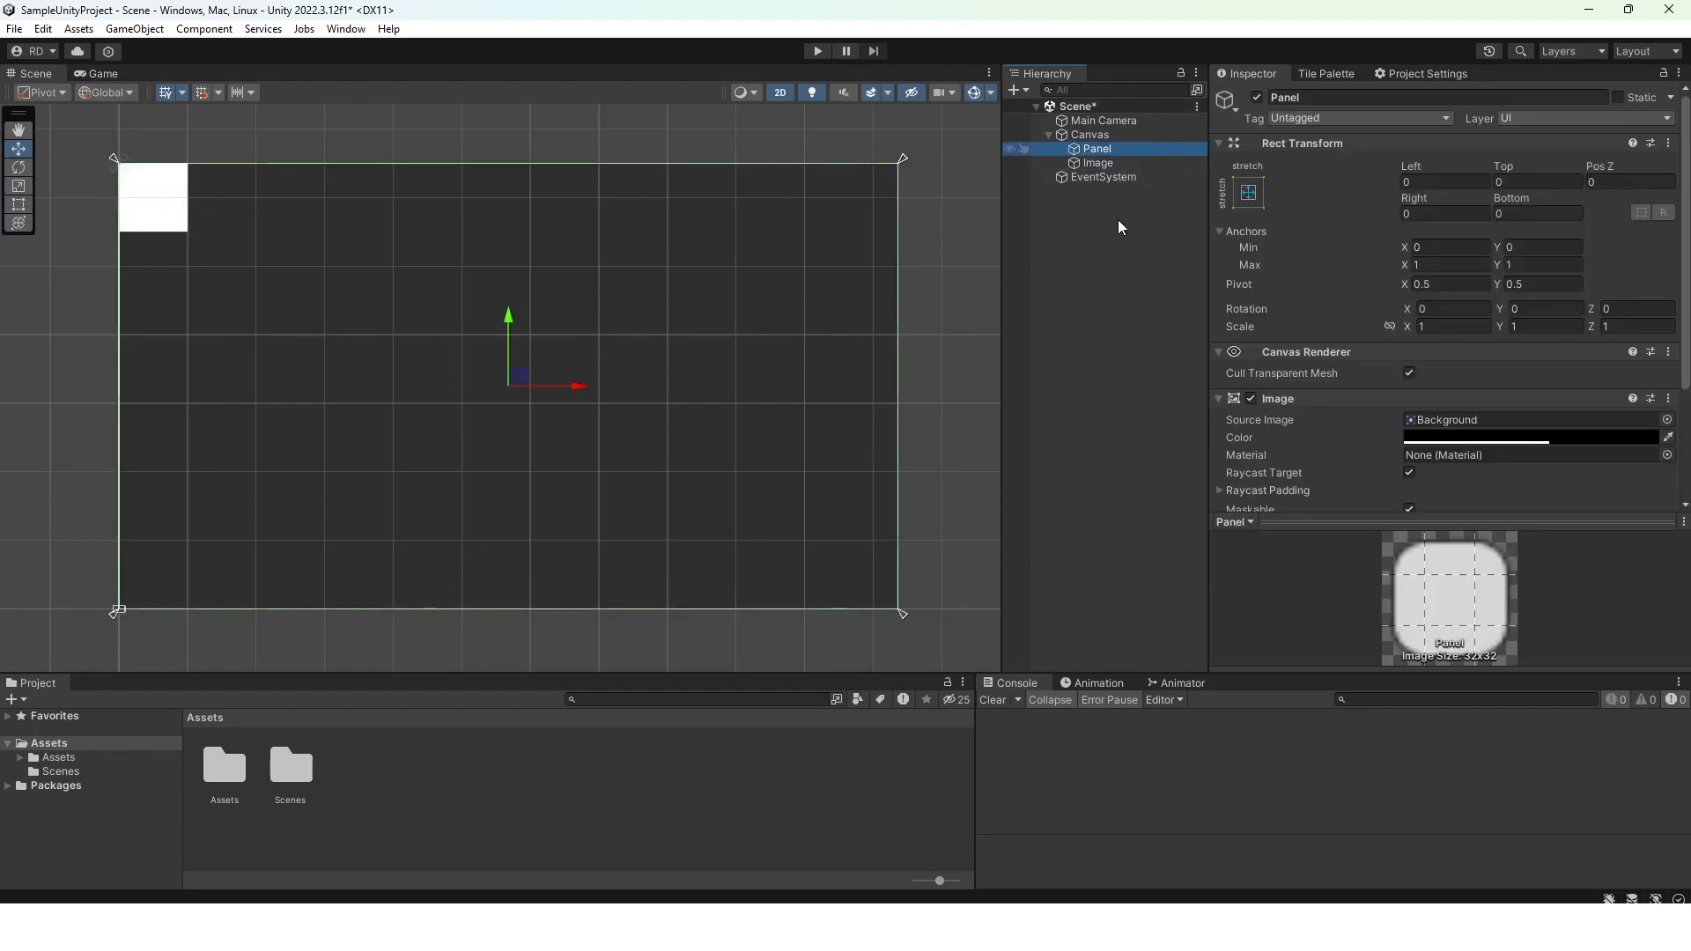
click(1143, 265)
click(1124, 166)
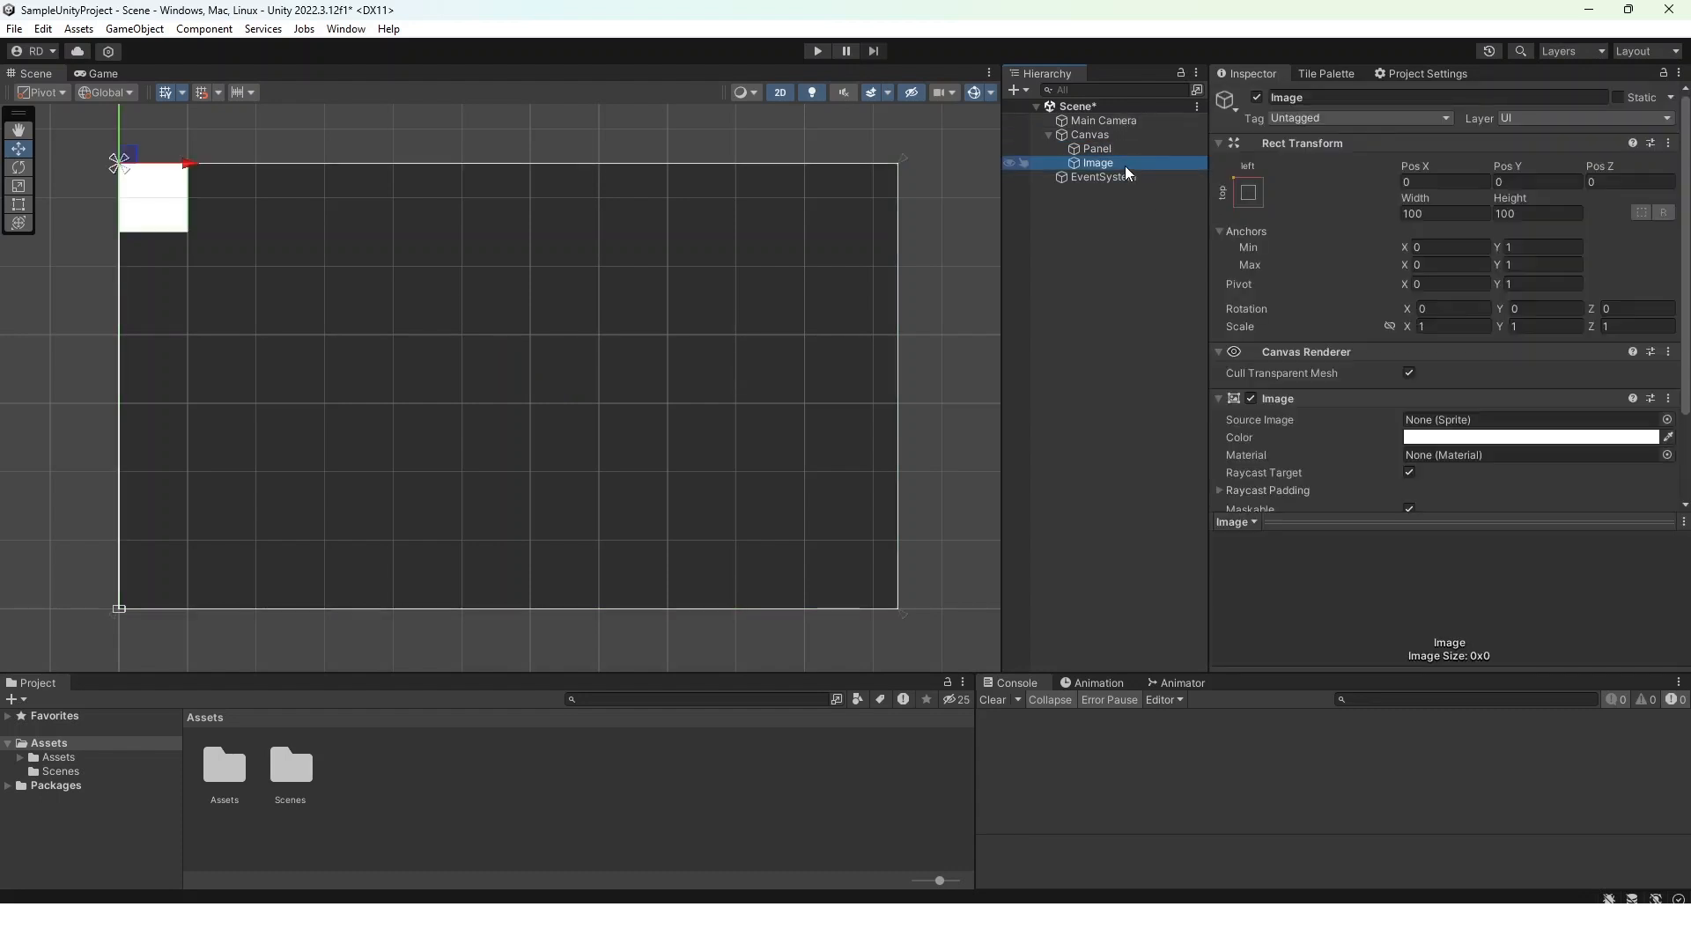
Review the Panel's anchor presets without applying a different one, and clear the selection
click(1131, 151)
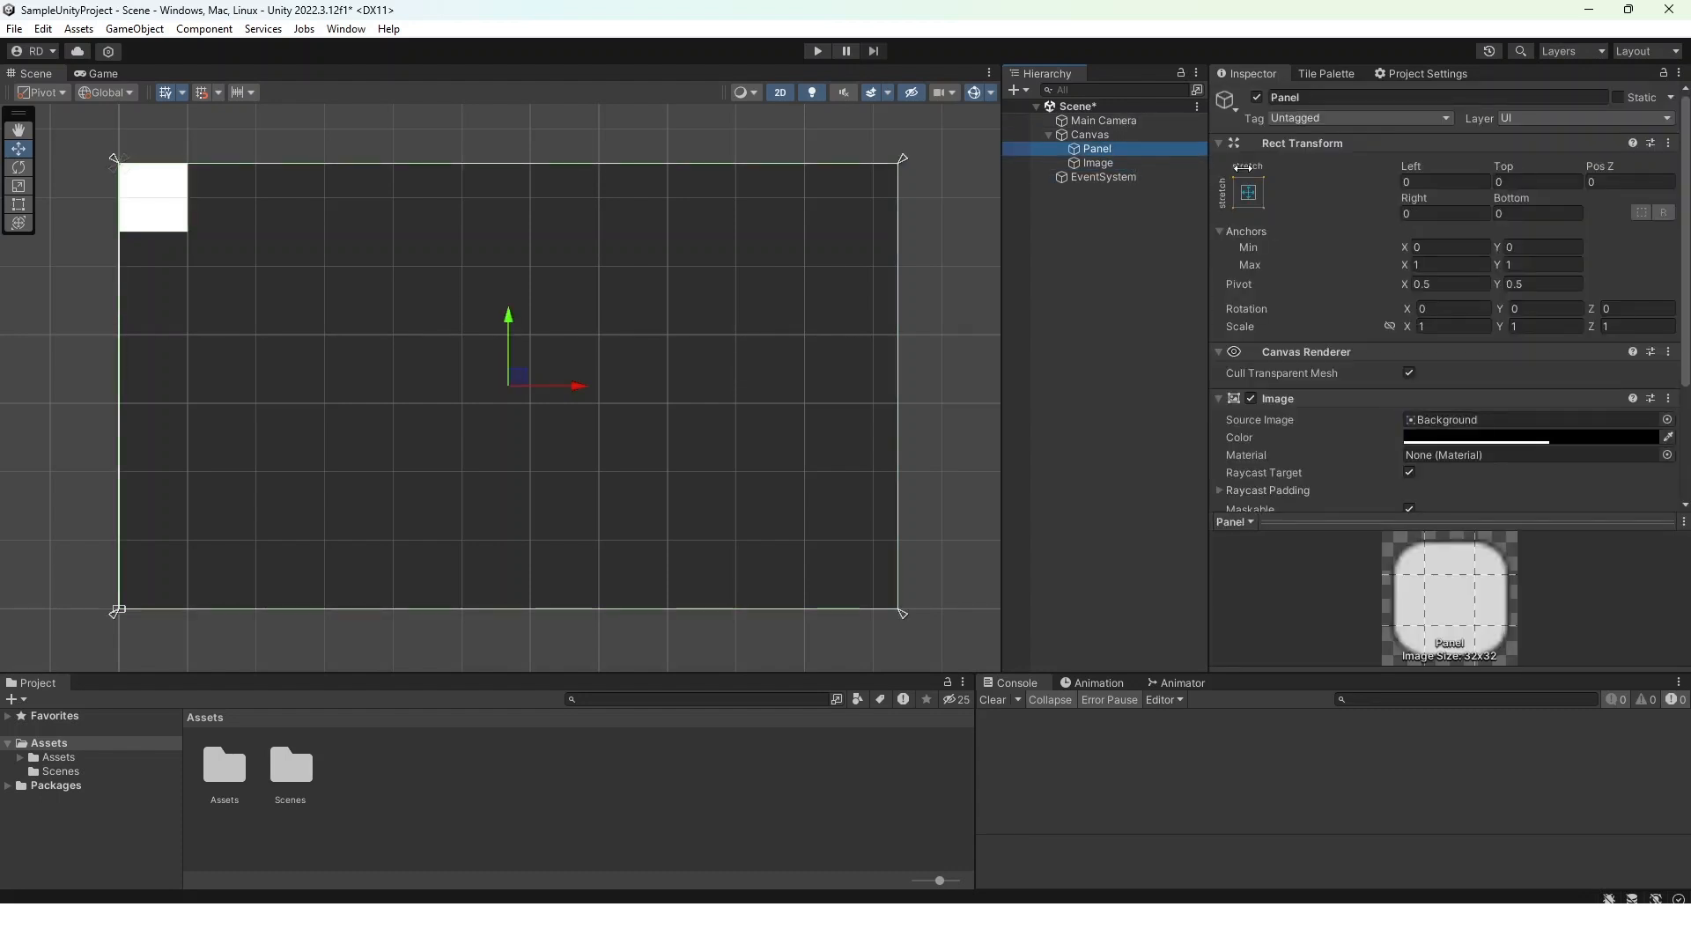
click(1248, 194)
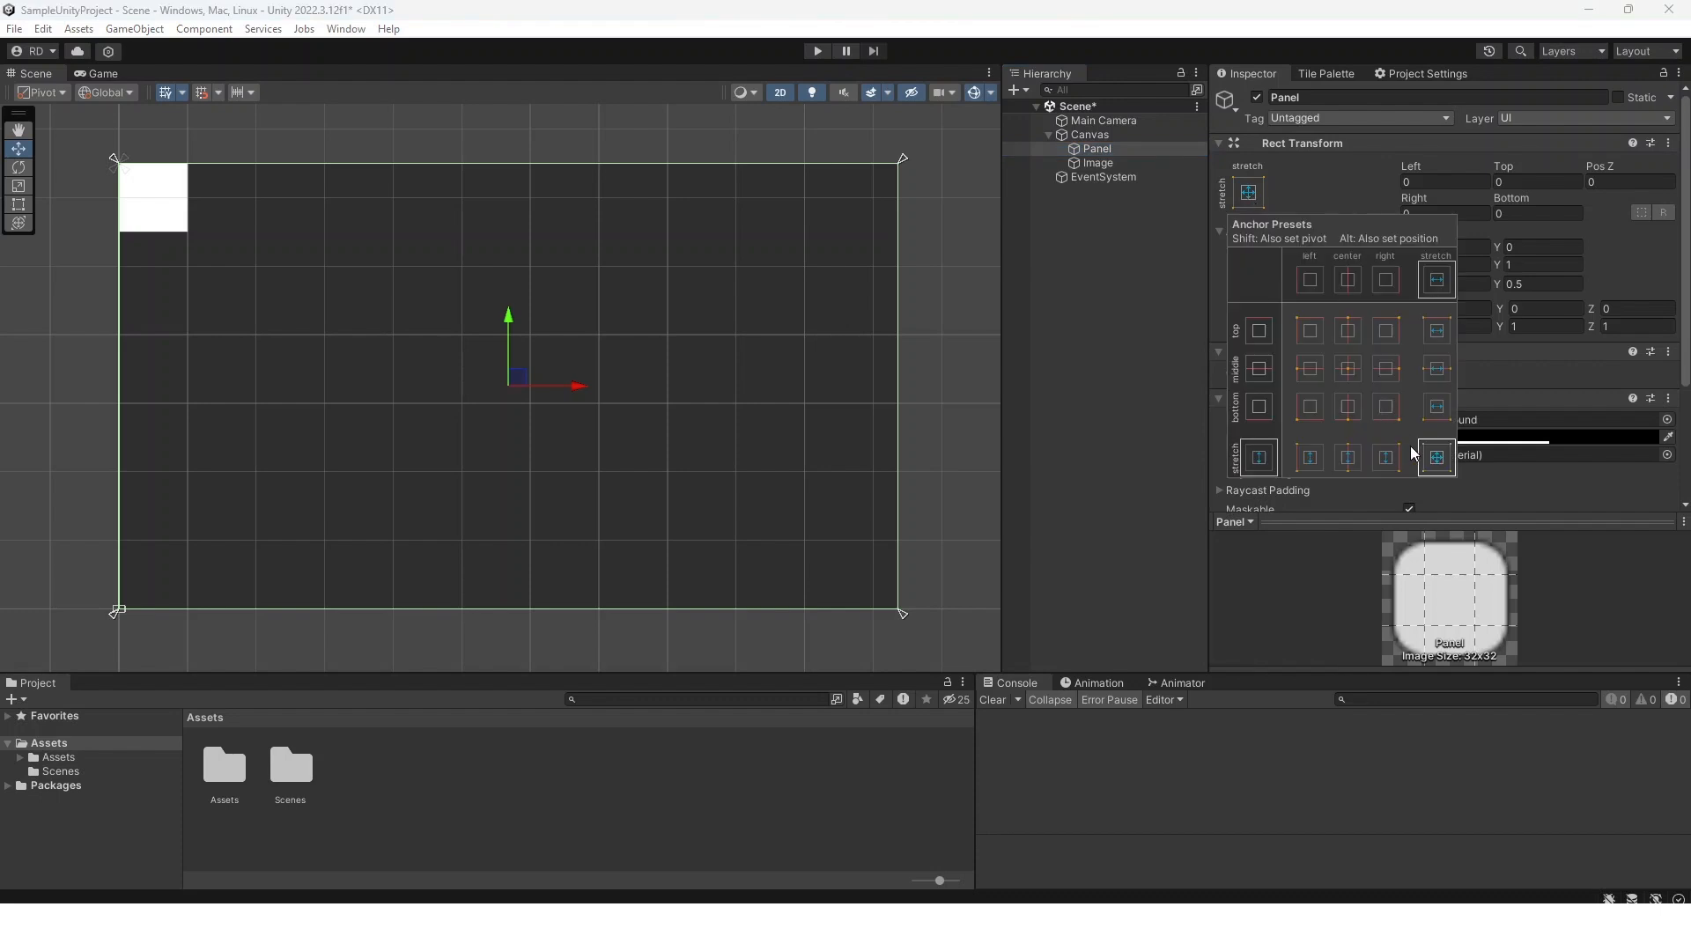
key(shift+alt)
click(1137, 240)
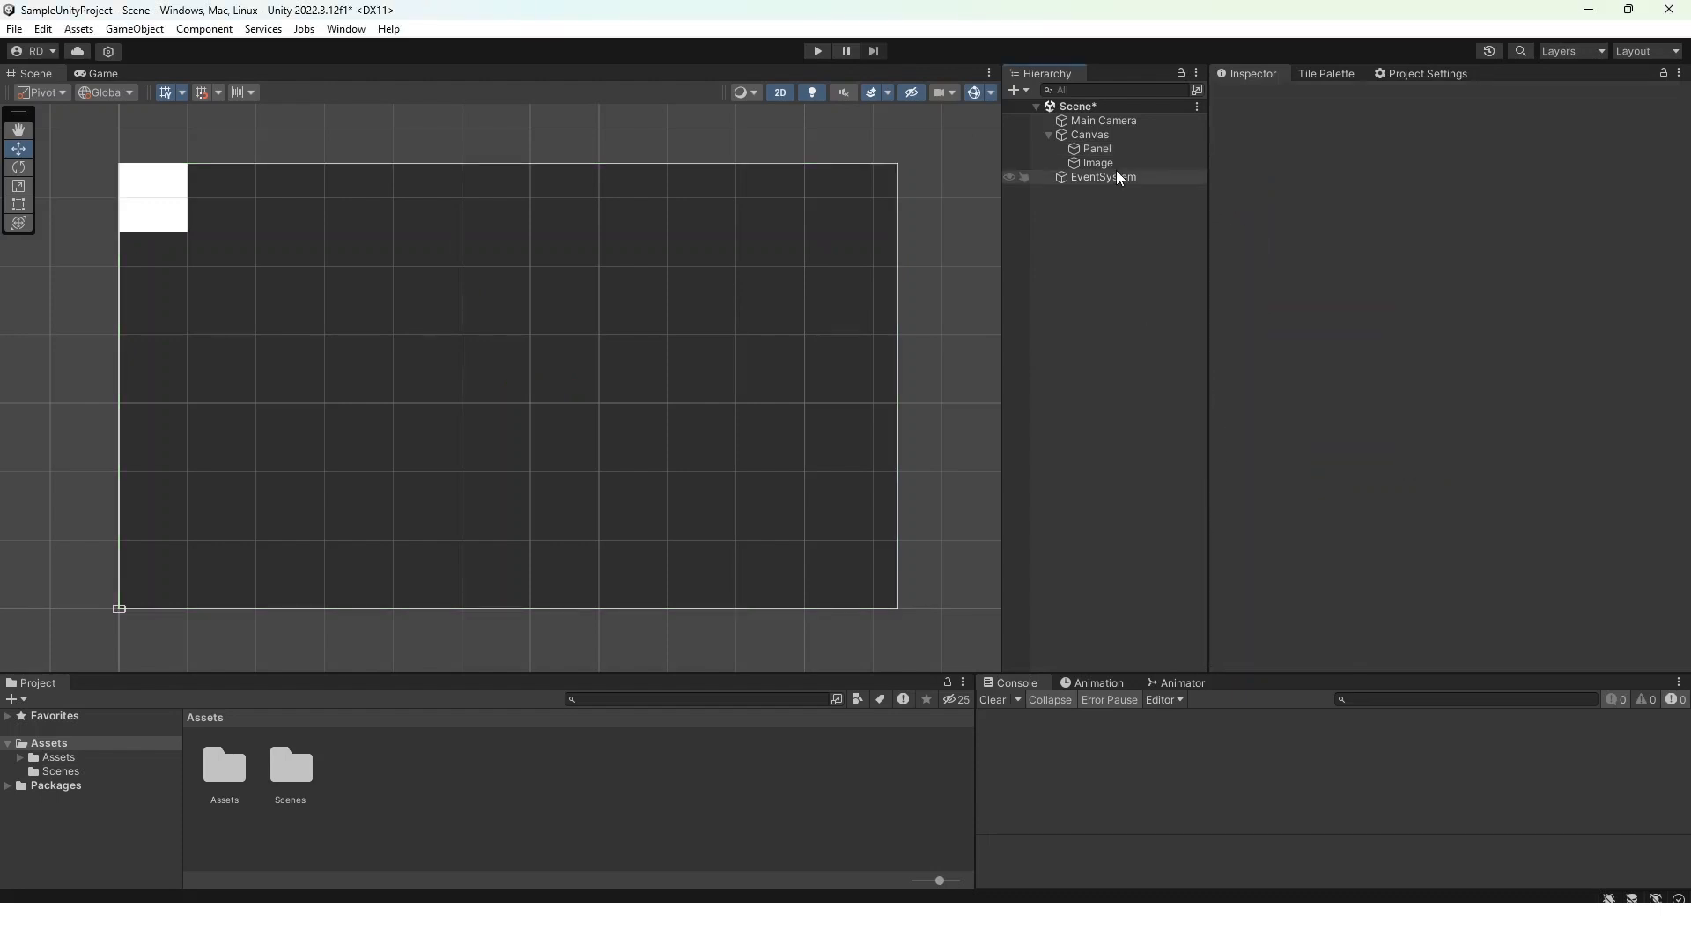
Add a Text - TextMeshPro element to the Canvas and import the TMP Essentials
right_click(1129, 140)
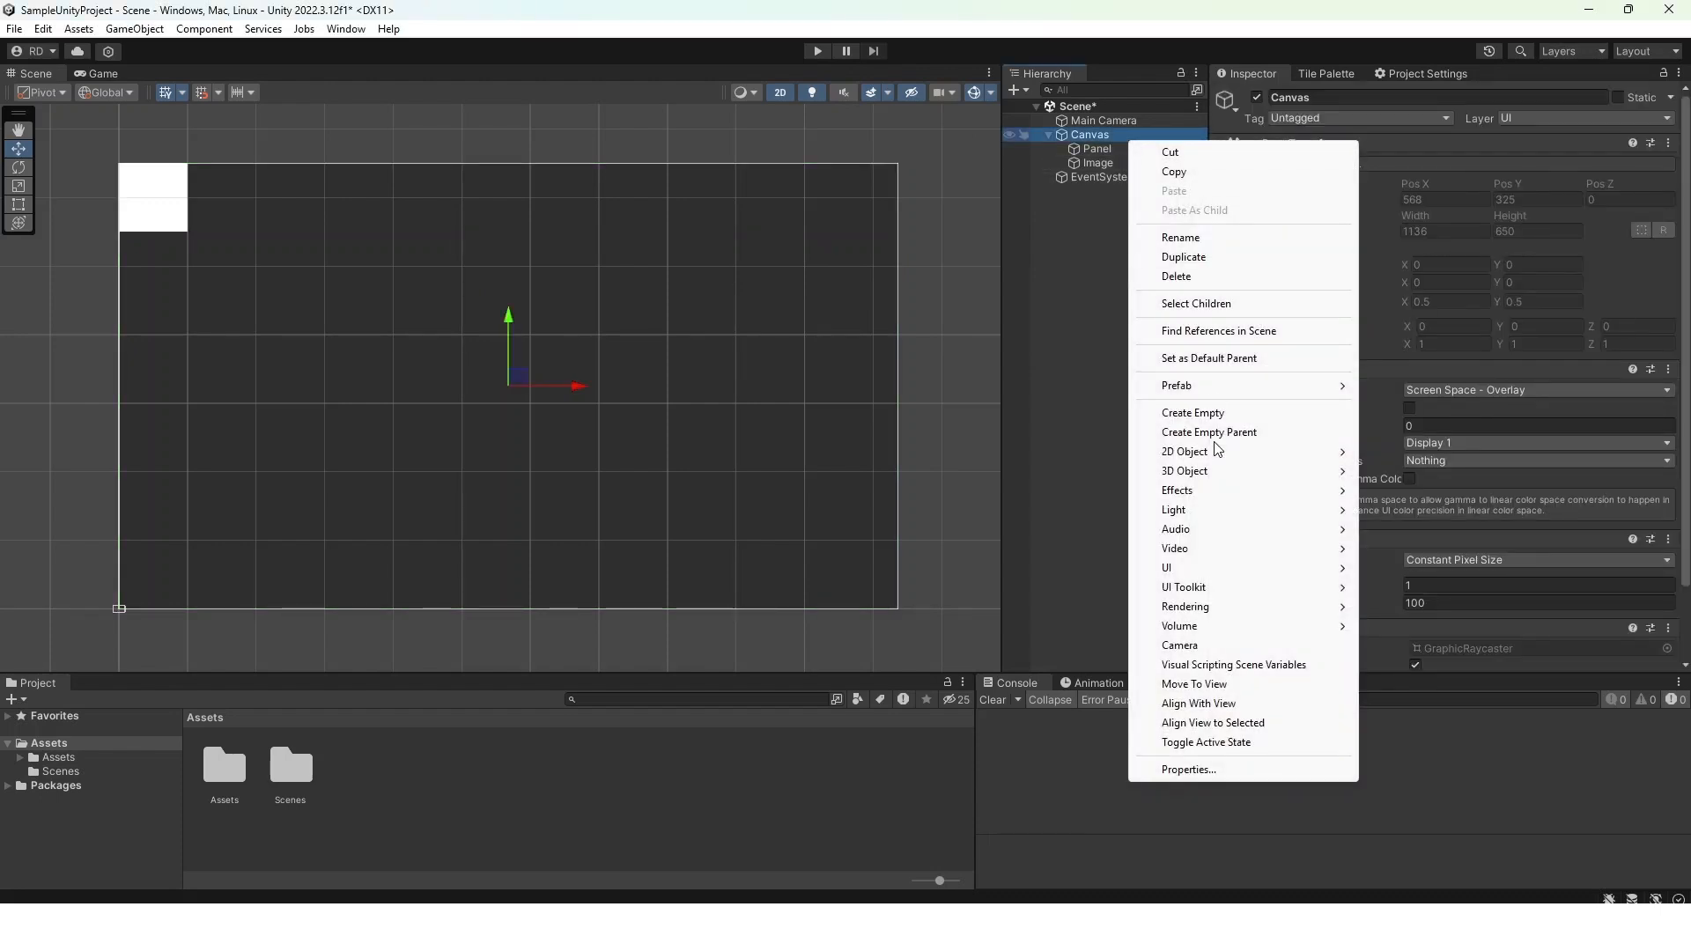
mouse_move(1223, 573)
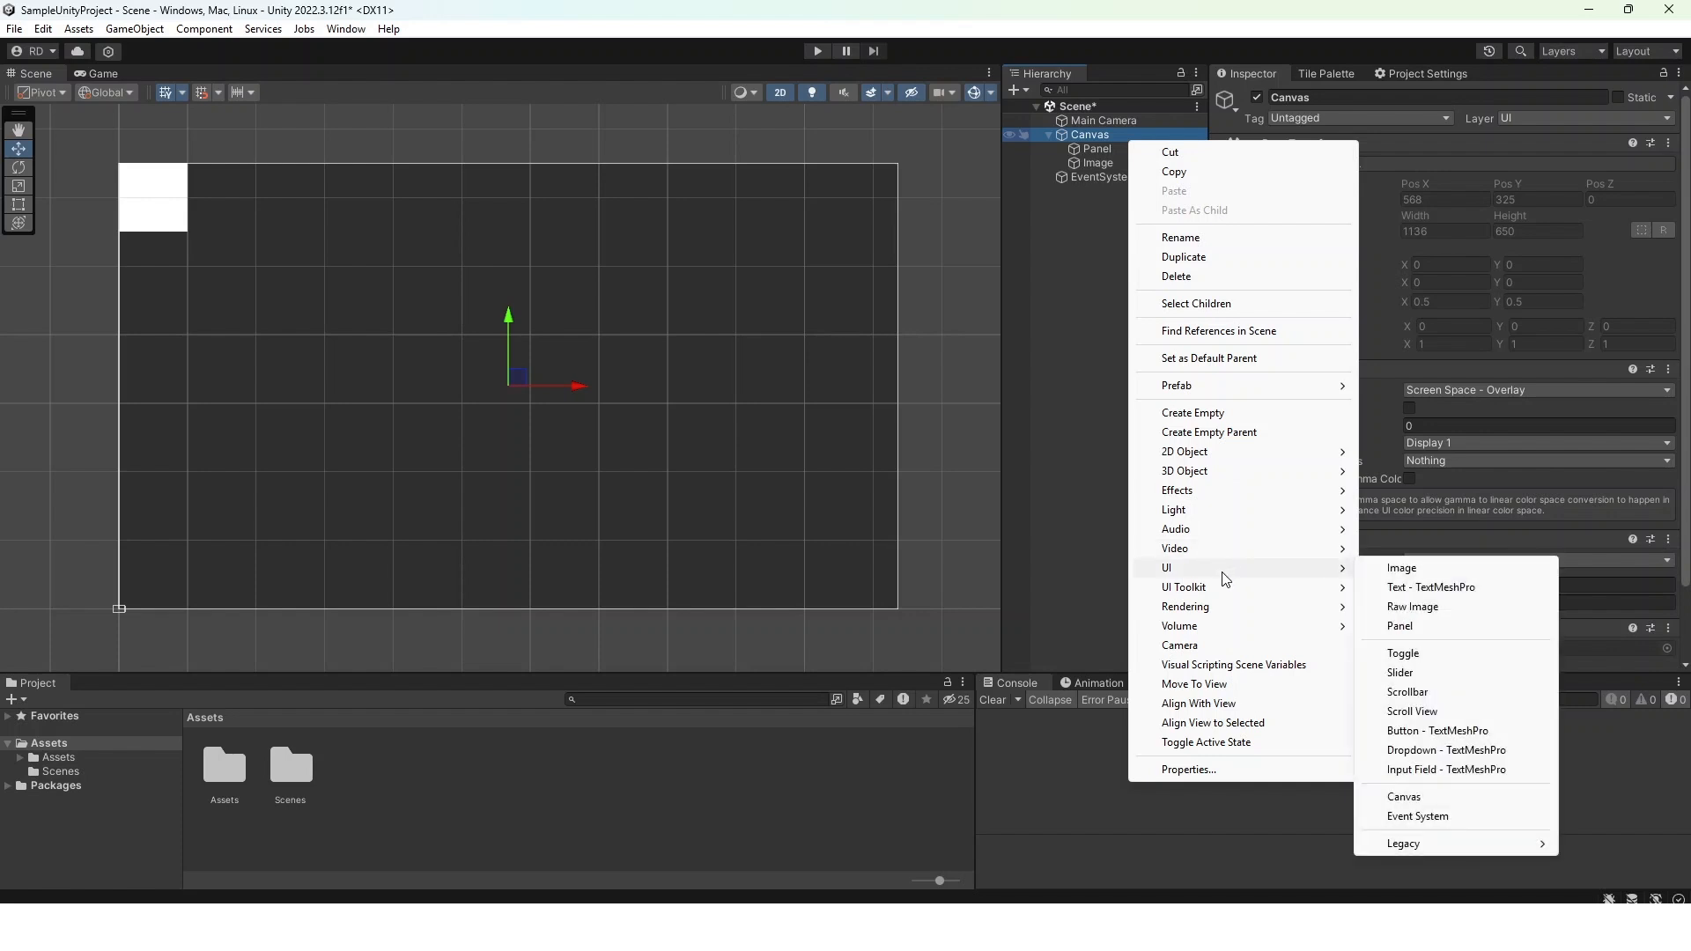
click(1449, 587)
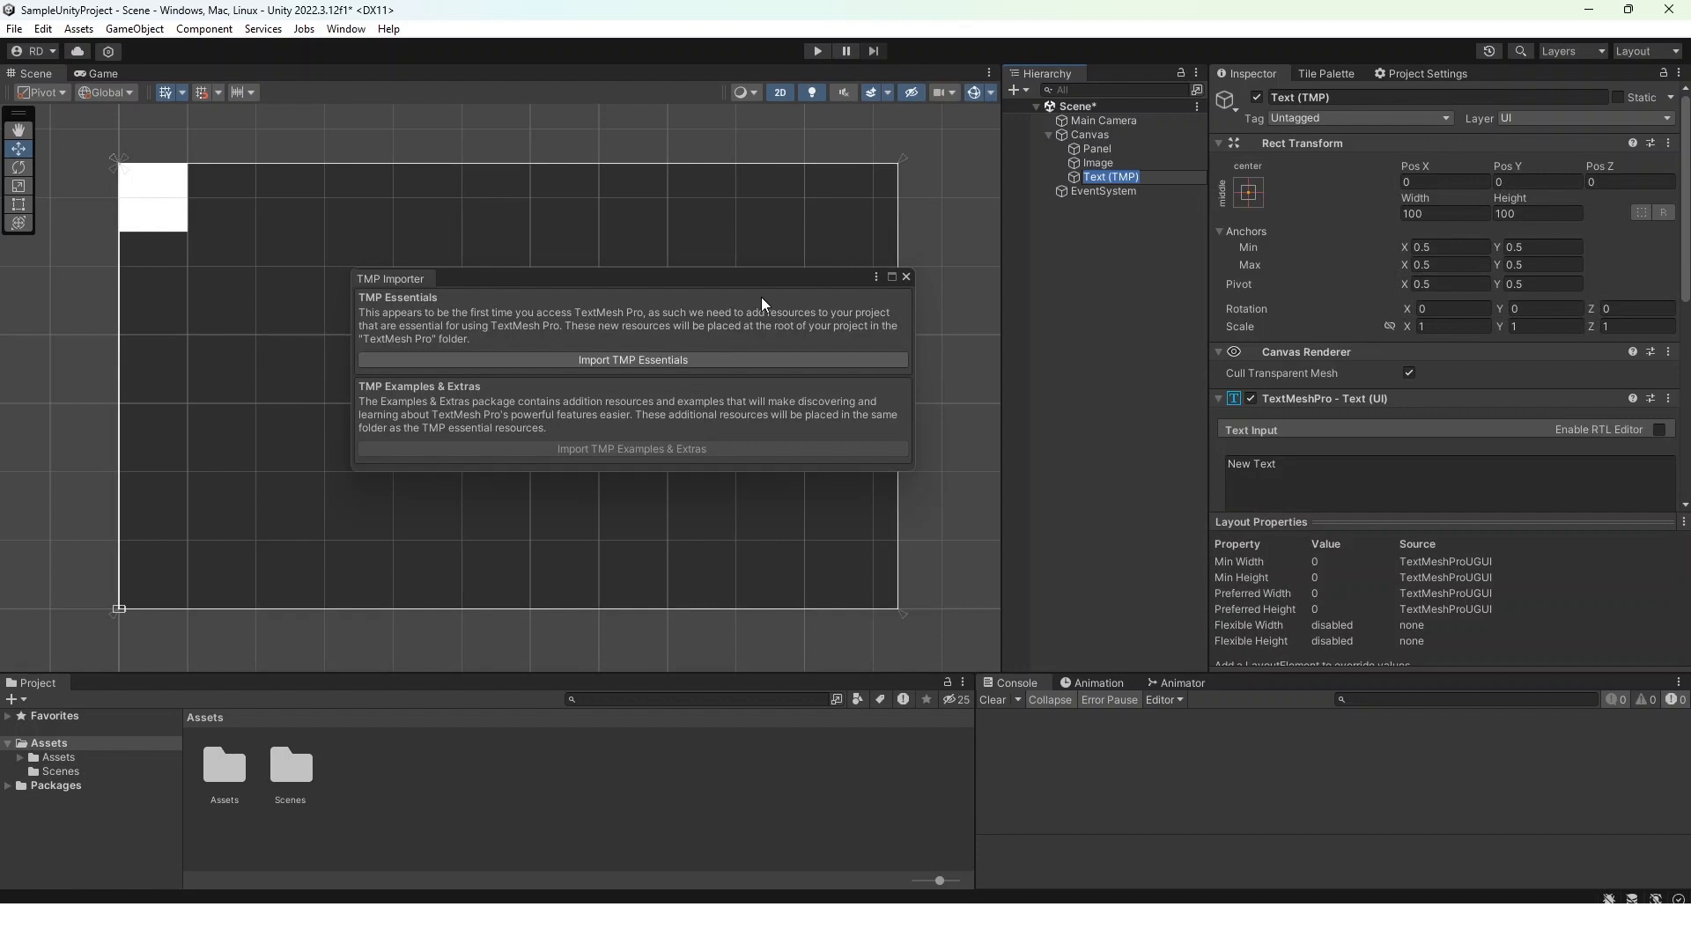
click(911, 468)
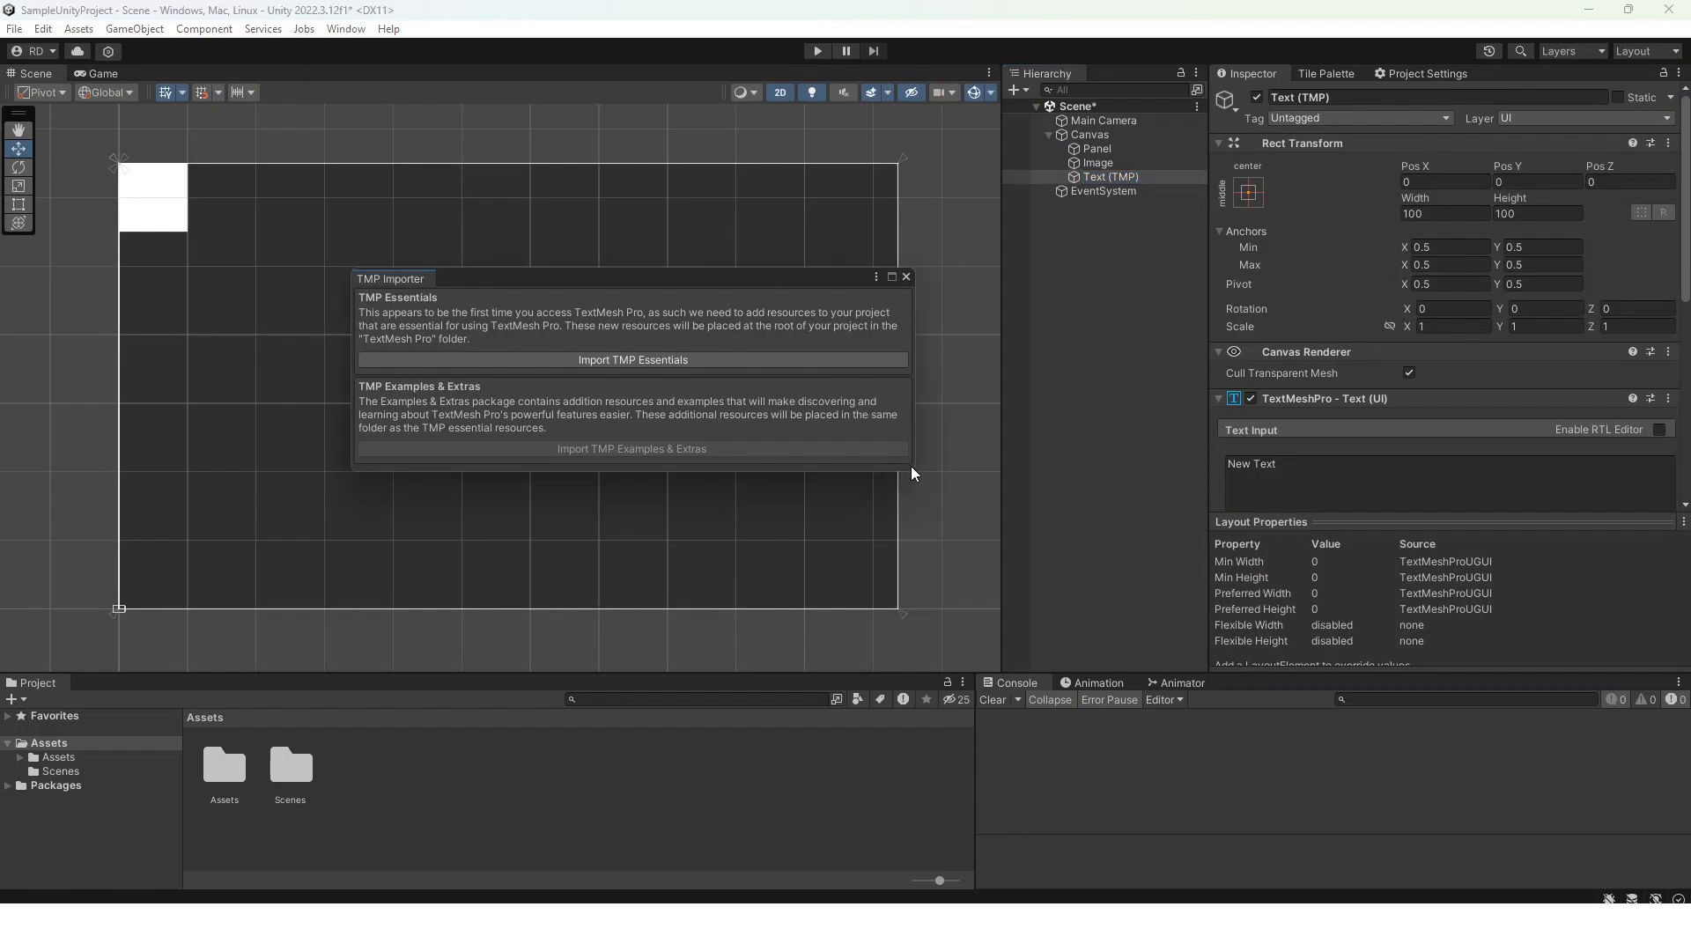
drag(858, 272, 1096, 372)
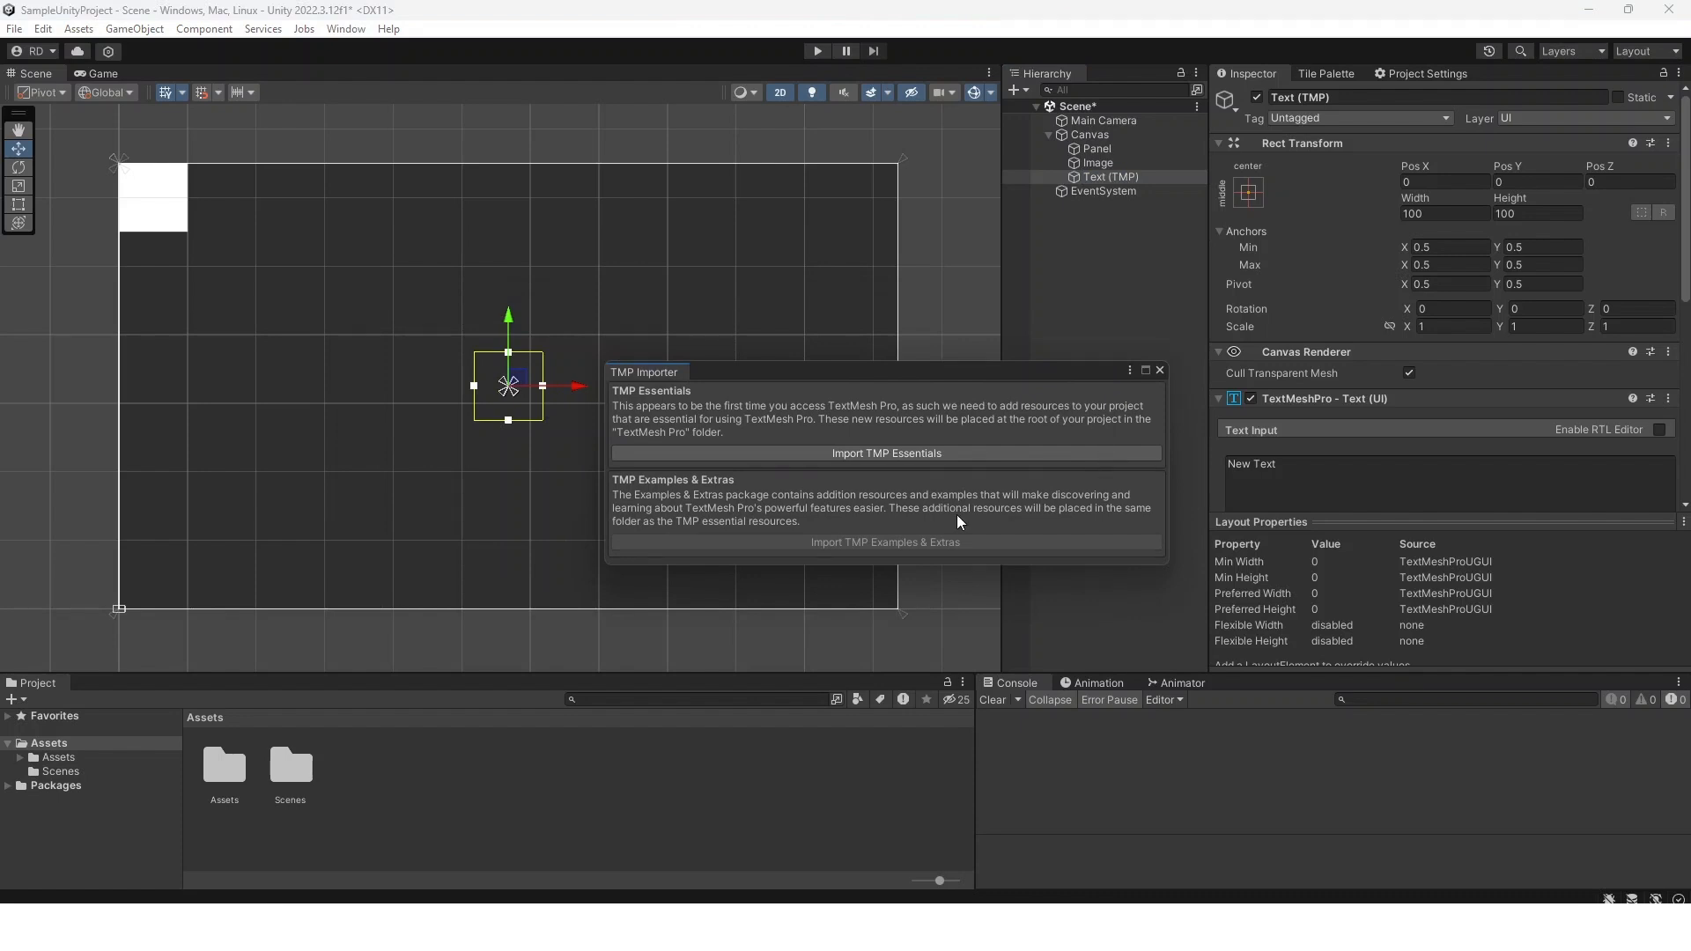
click(1160, 371)
click(875, 453)
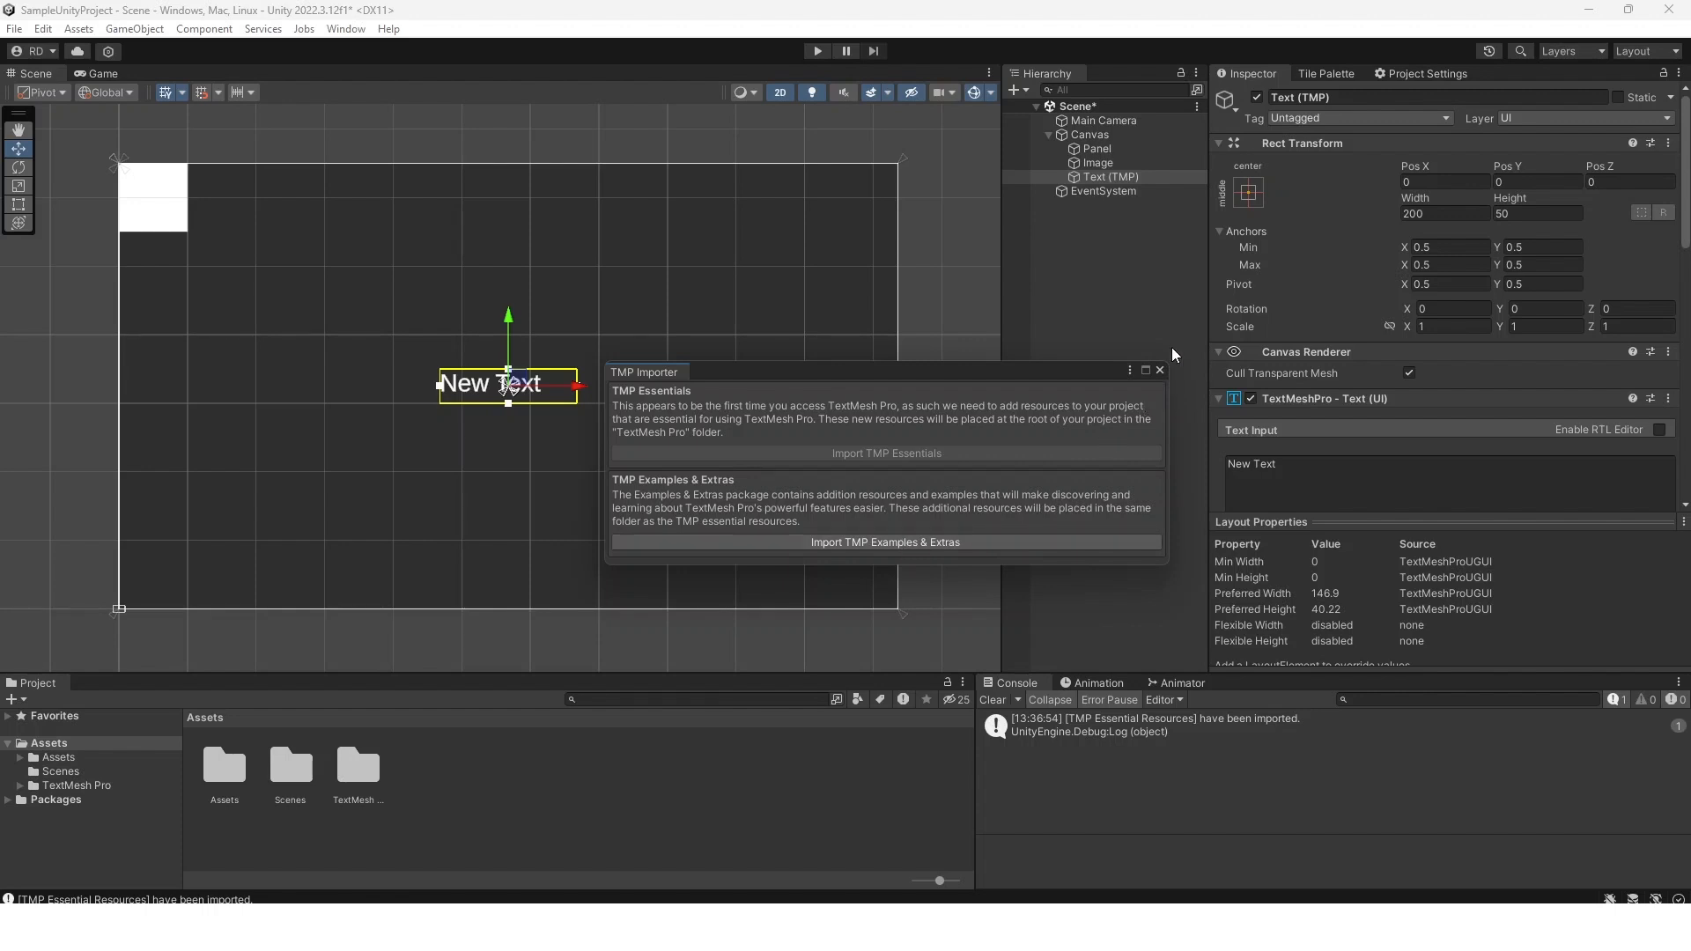
click(1159, 371)
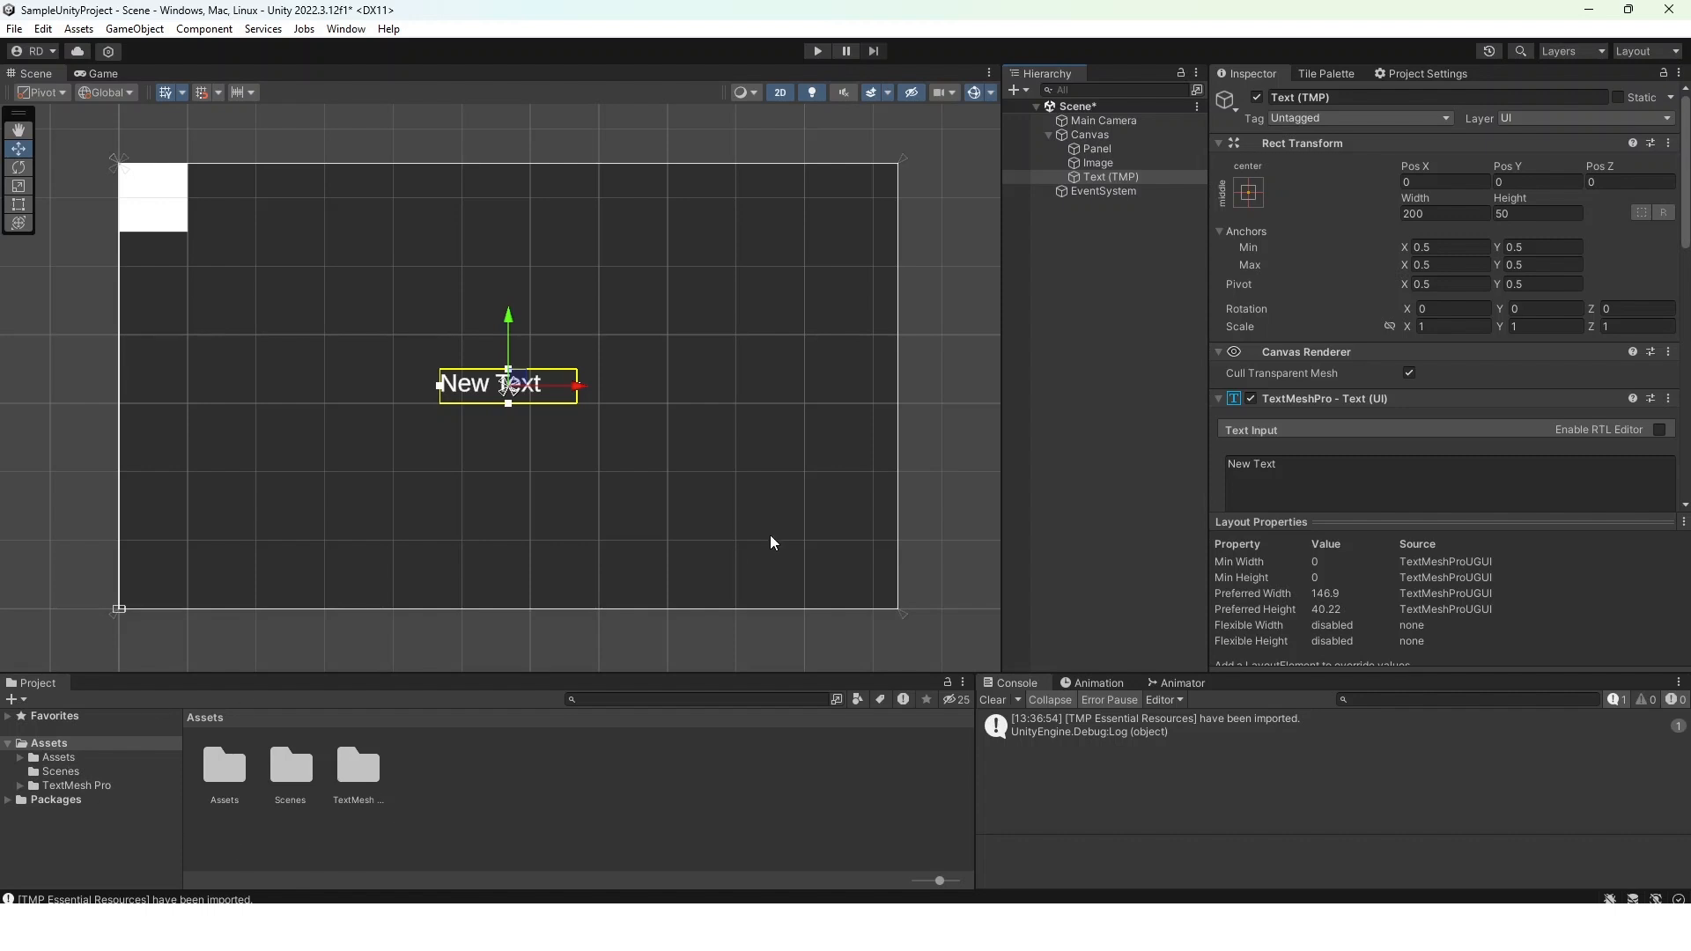
Replace the placeholder in the new text element's Text Input with "Sample text"
scroll(1444, 397, down, 5)
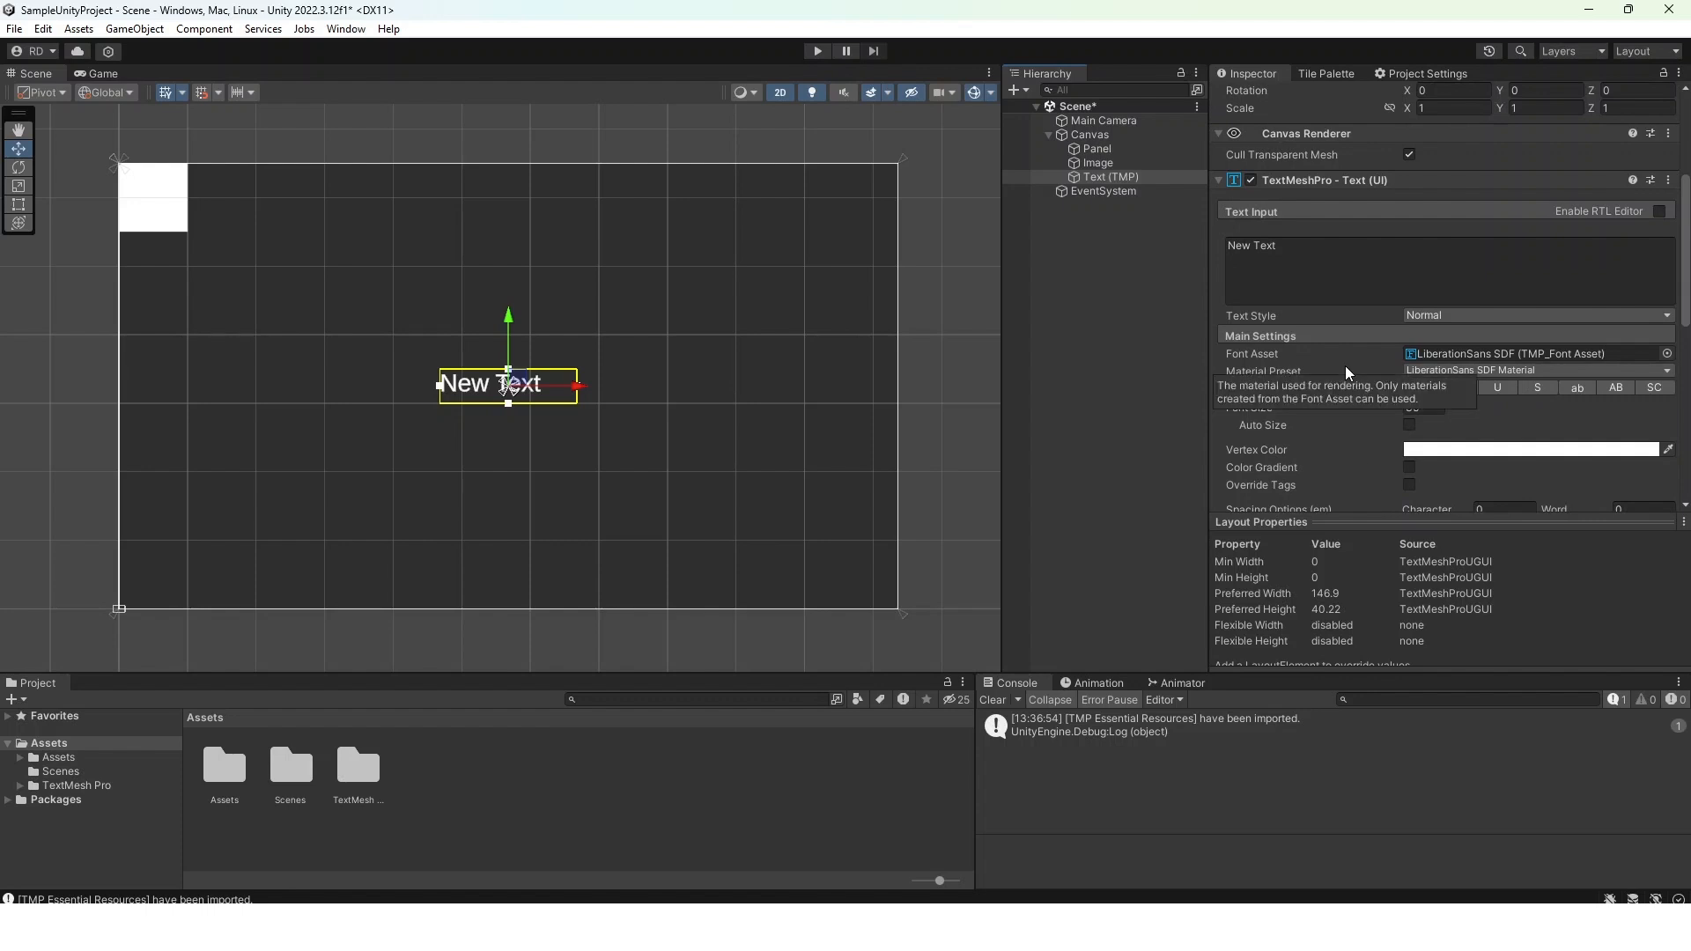
scroll(1365, 366, up, 2)
drag(1321, 337, 1165, 327)
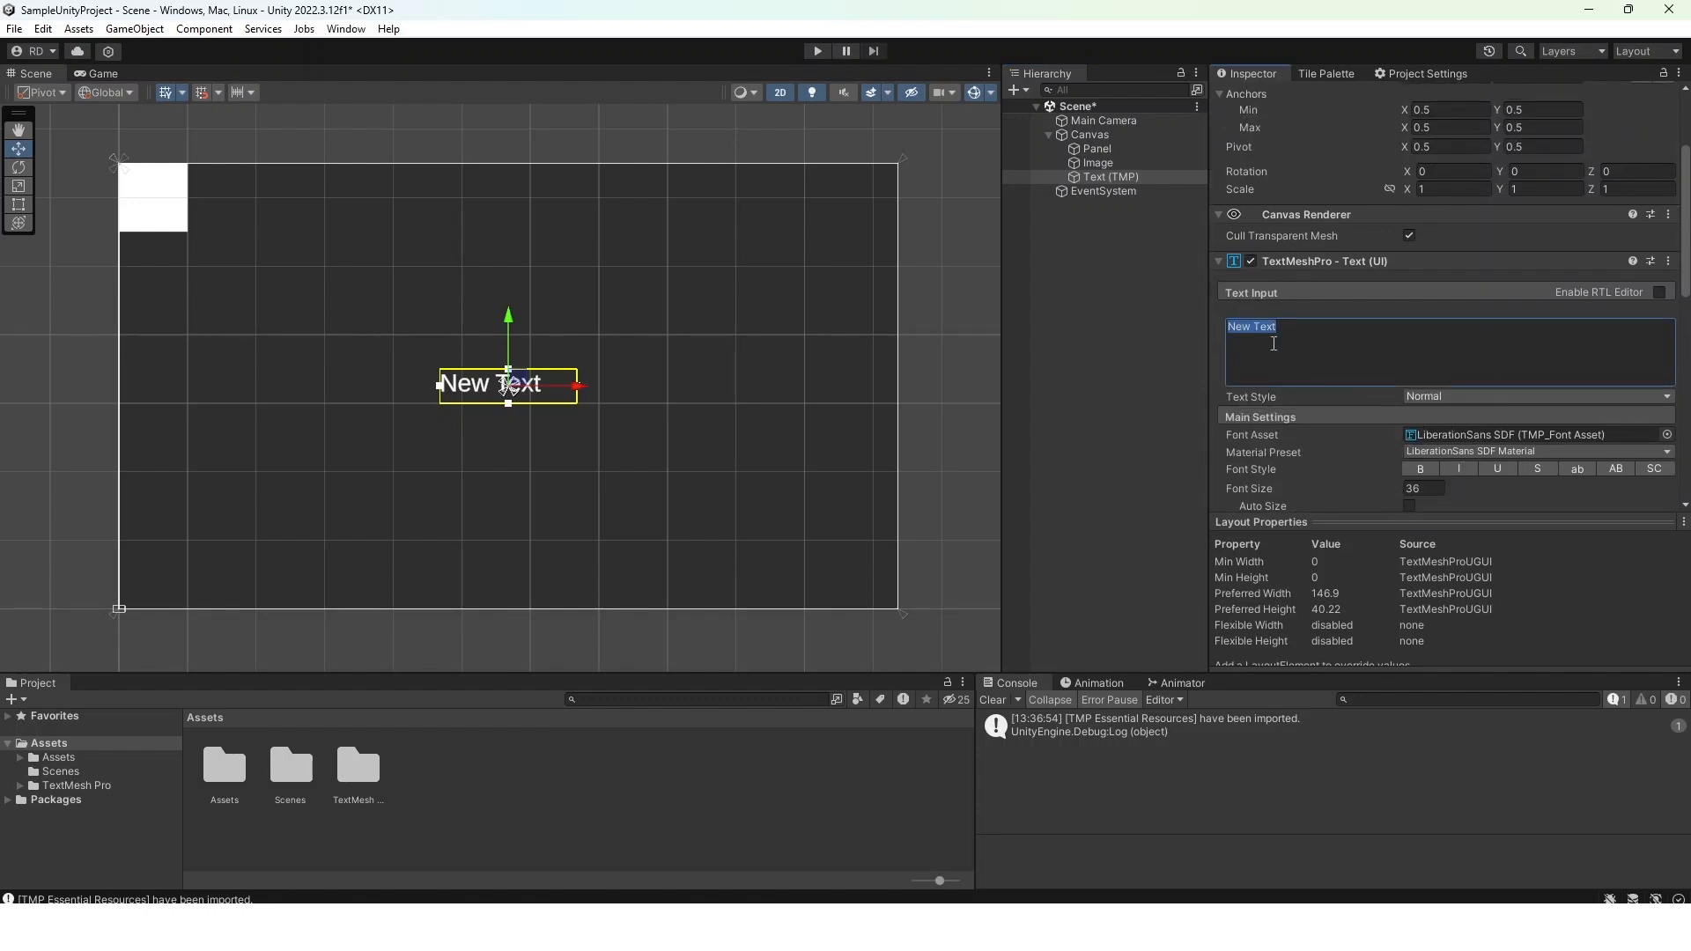
text(alsdkfj)
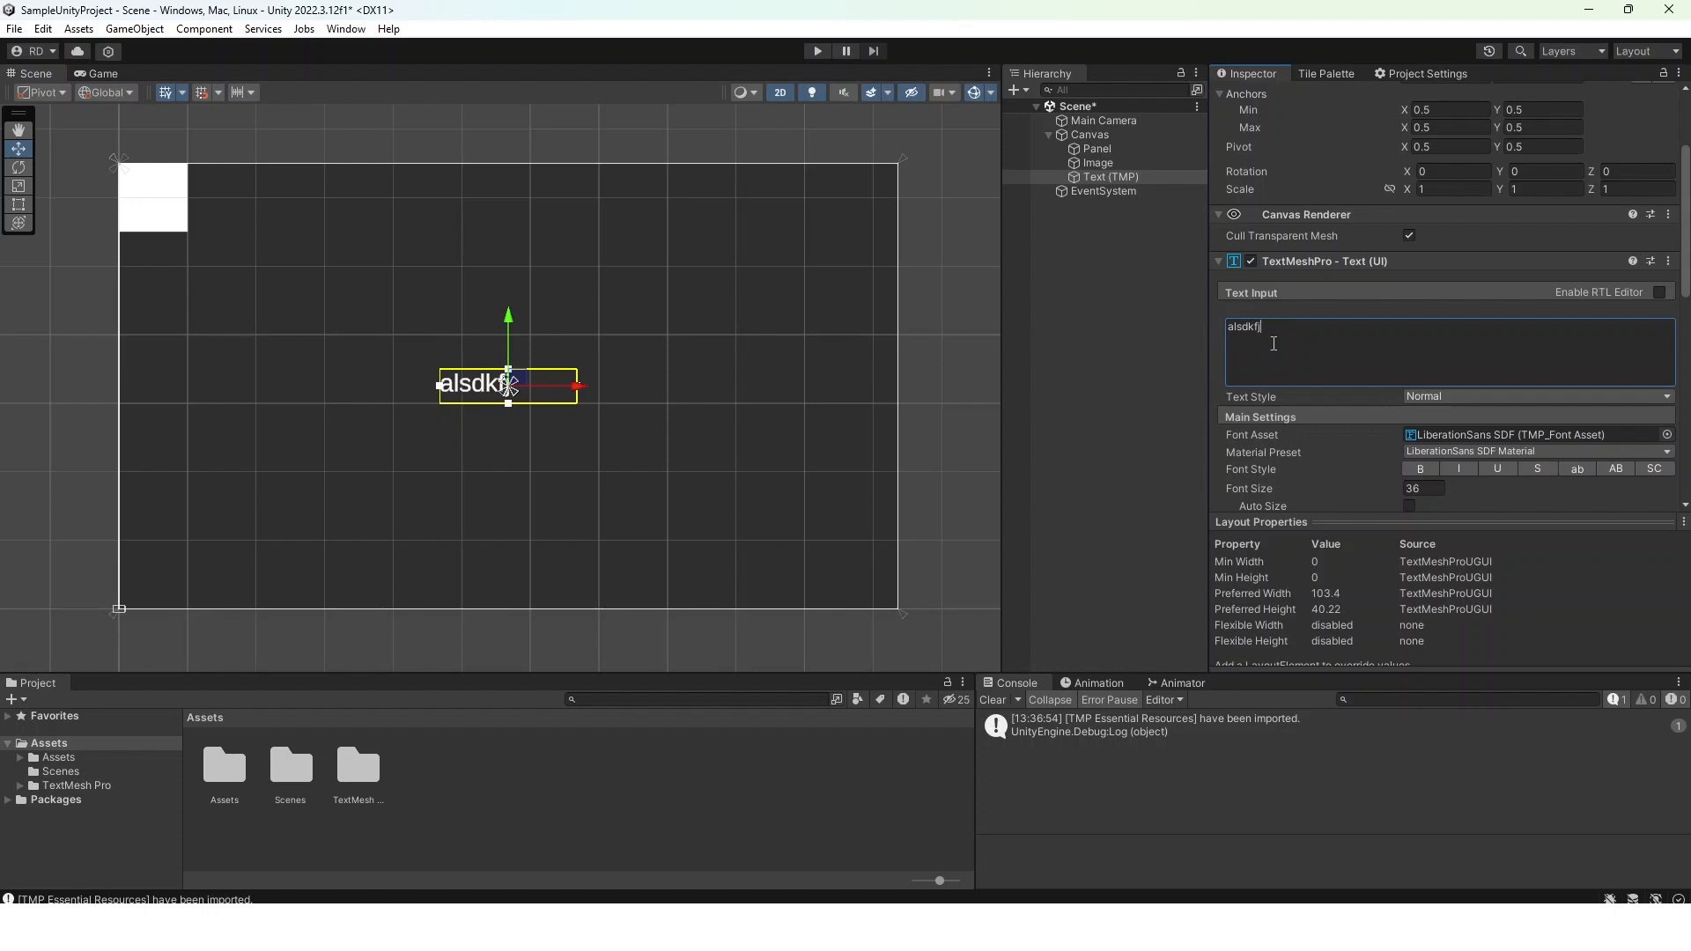
text(asdkfj)
drag(1228, 335, 1209, 336)
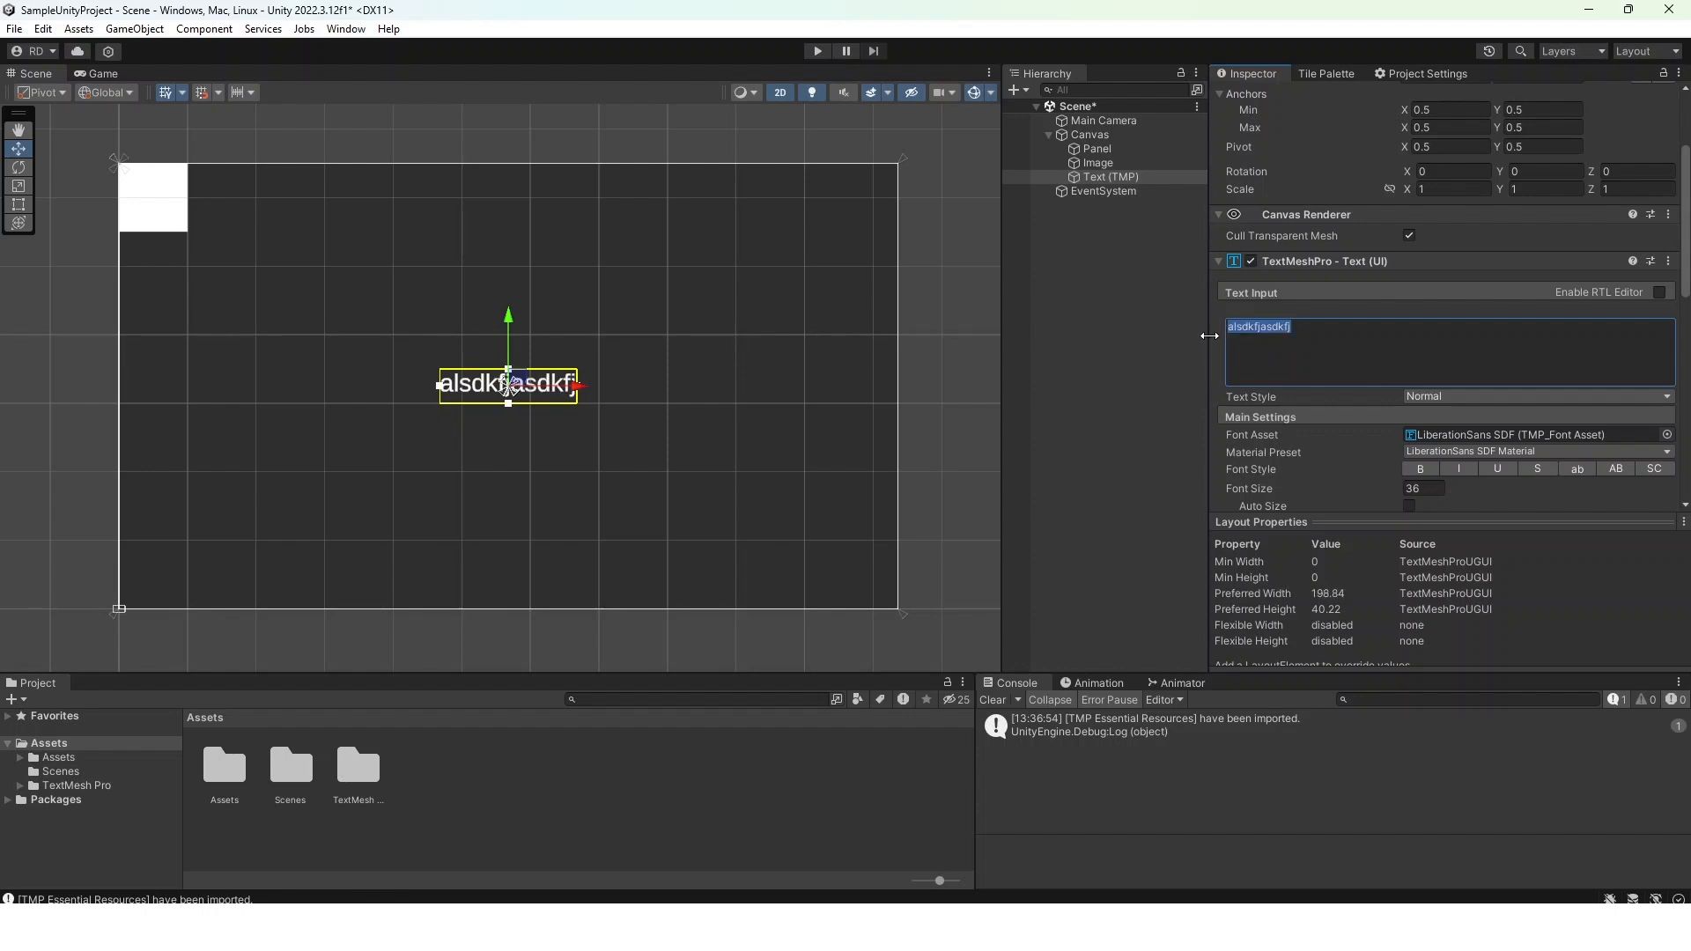
key(BackSpace)
text(Te)
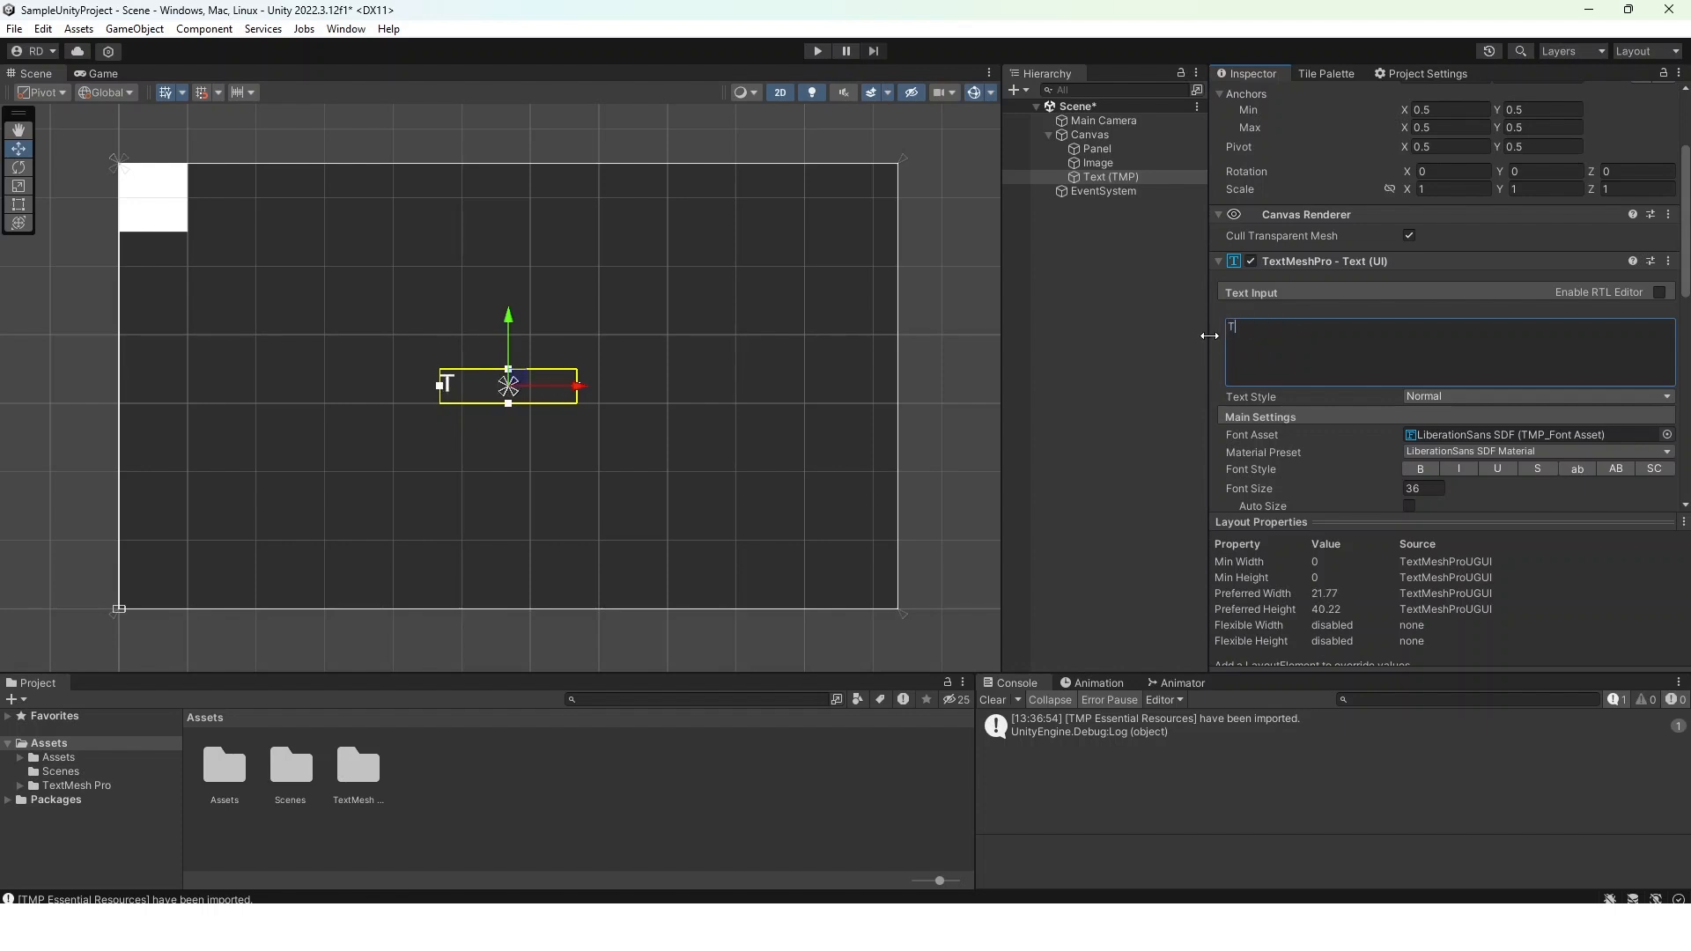
key(BackSpace)
key(BackSpace)
text(Sampl)
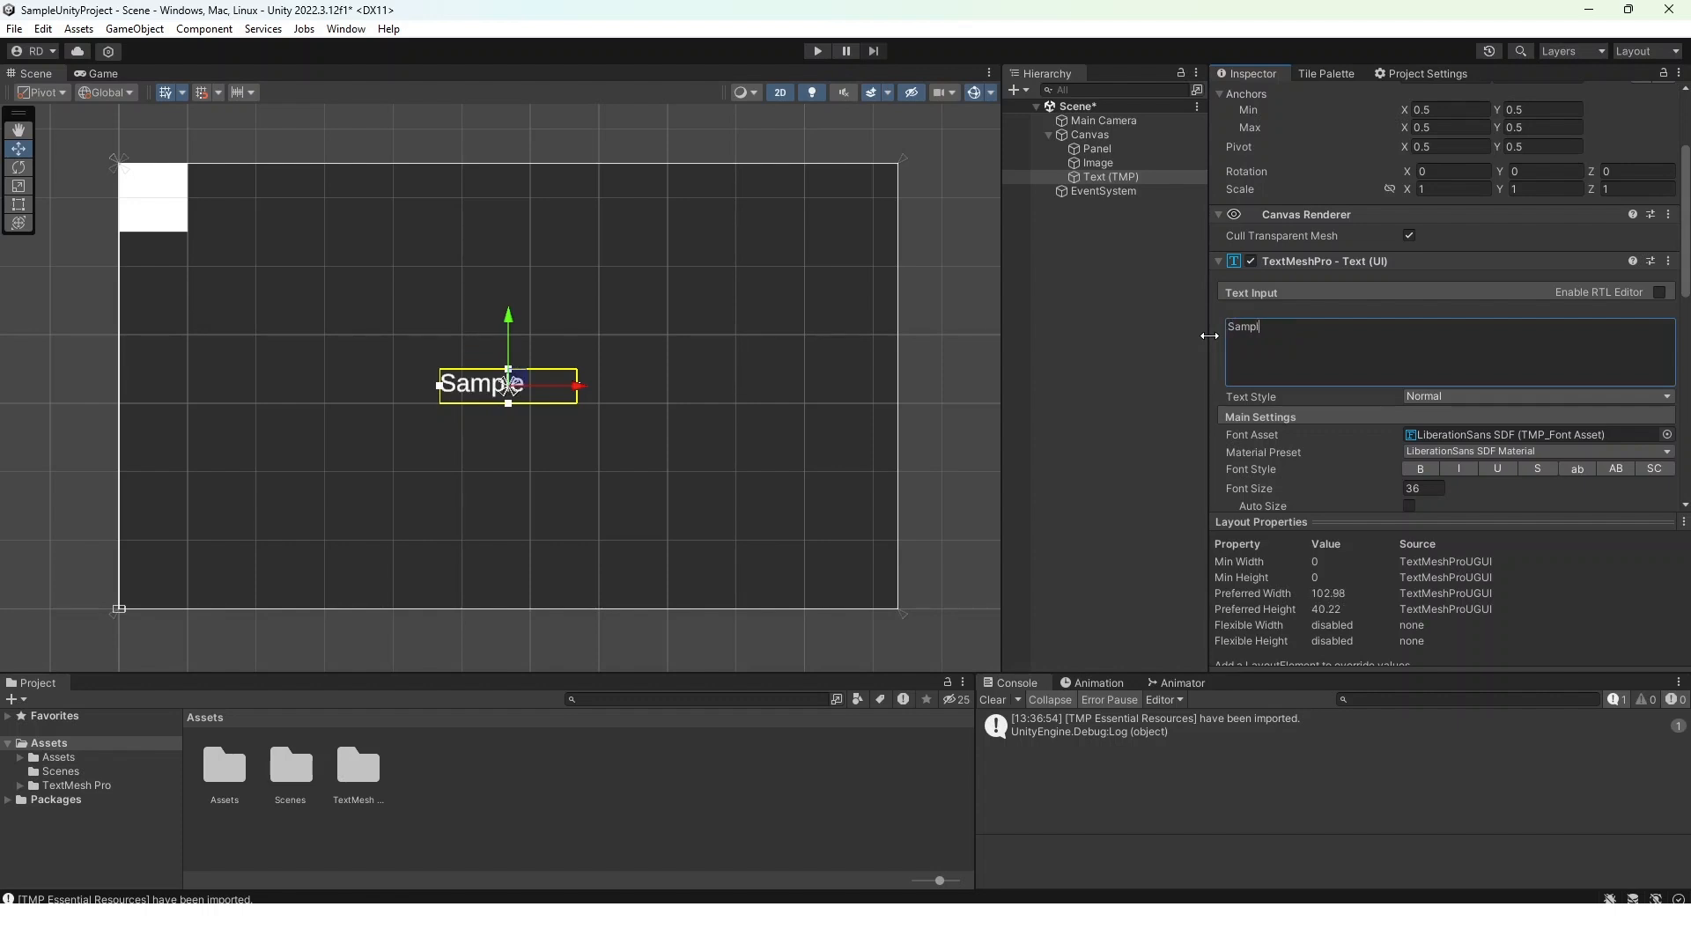
text(e text)
Increase the sample text's font size to about 46
scroll(1396, 487, down, 3)
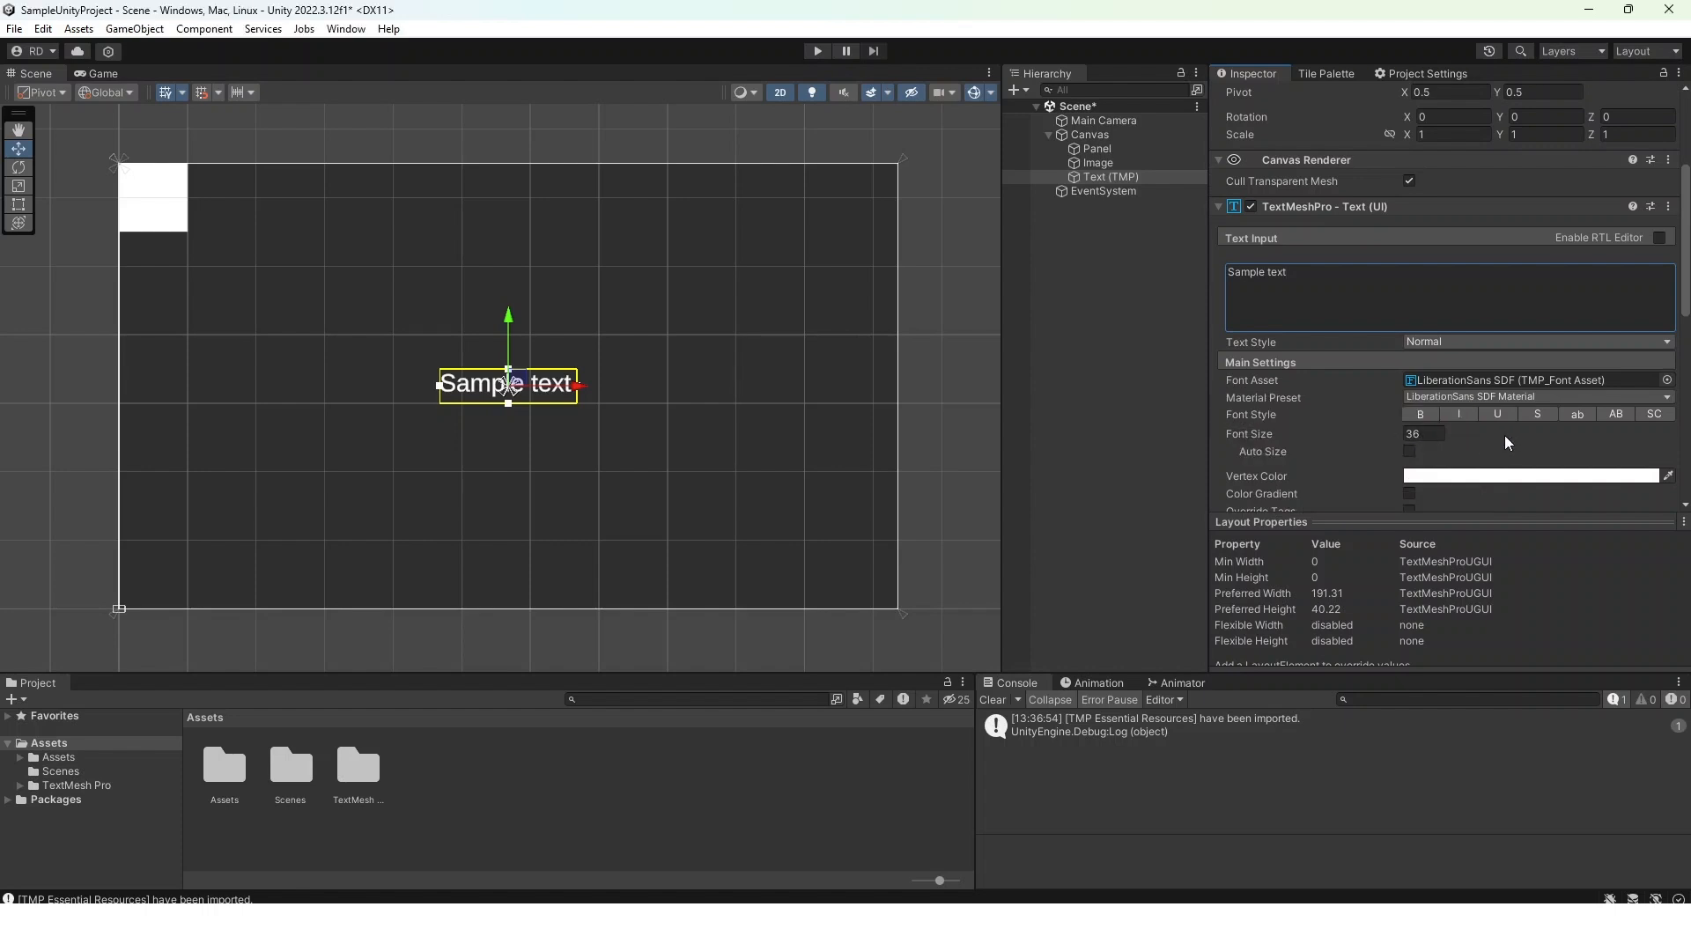
drag(1390, 436, 44, 513)
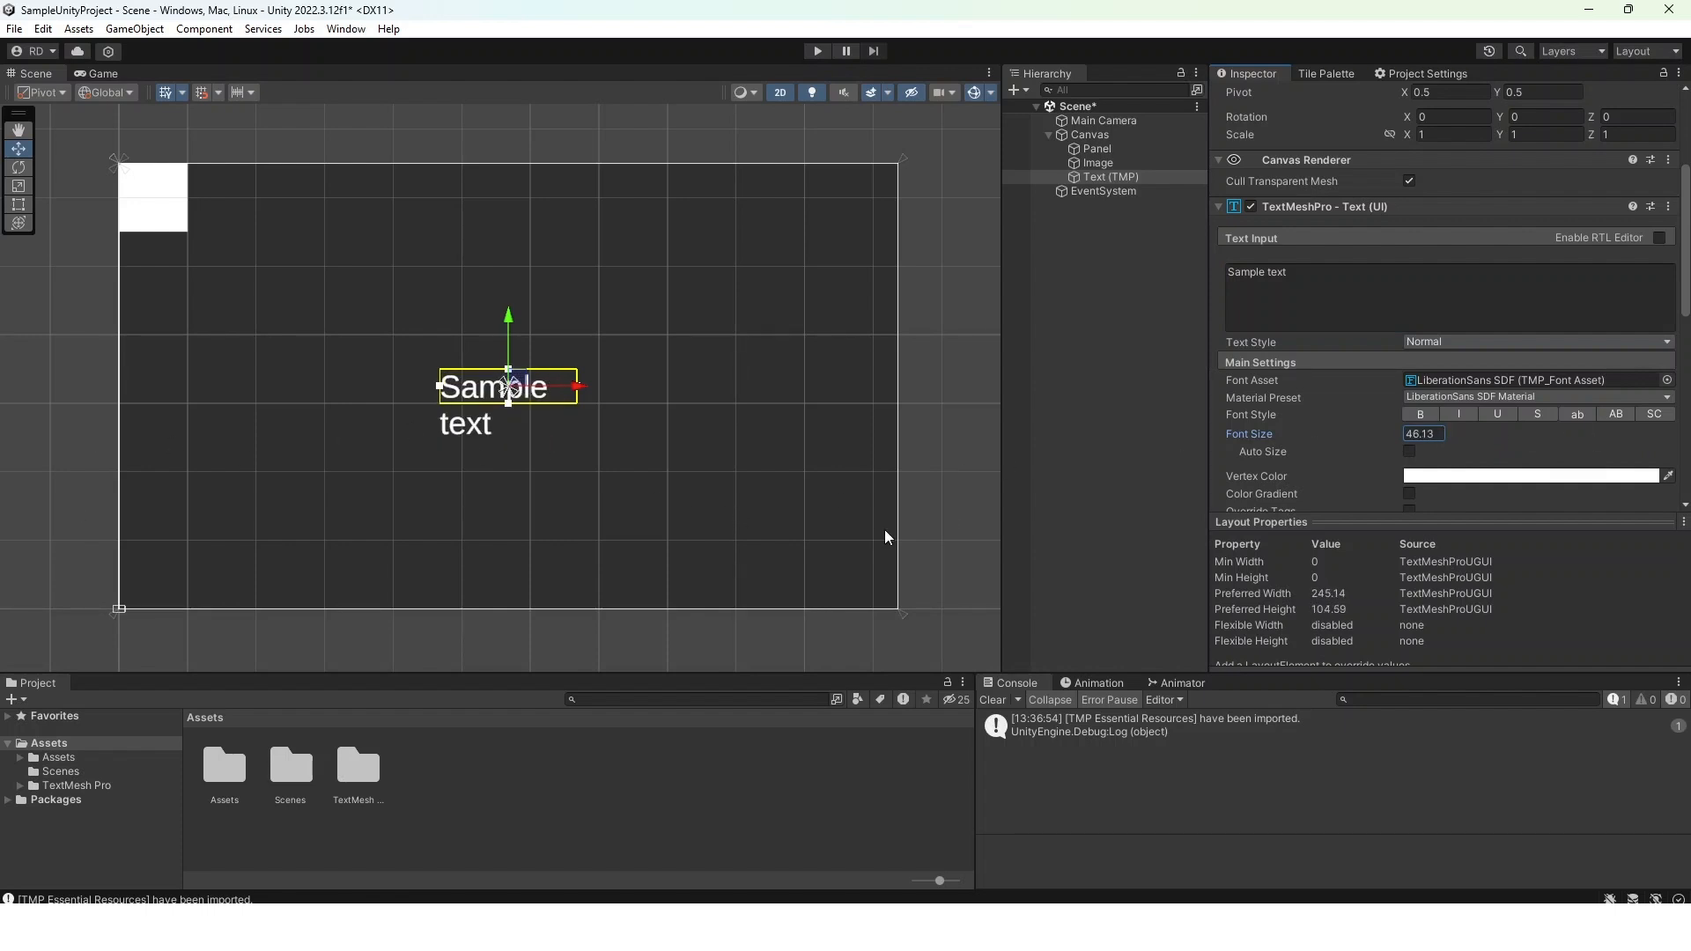
Try out the text's Vertex Color, leaving it at white
scroll(1444, 493, down, 4)
click(1478, 326)
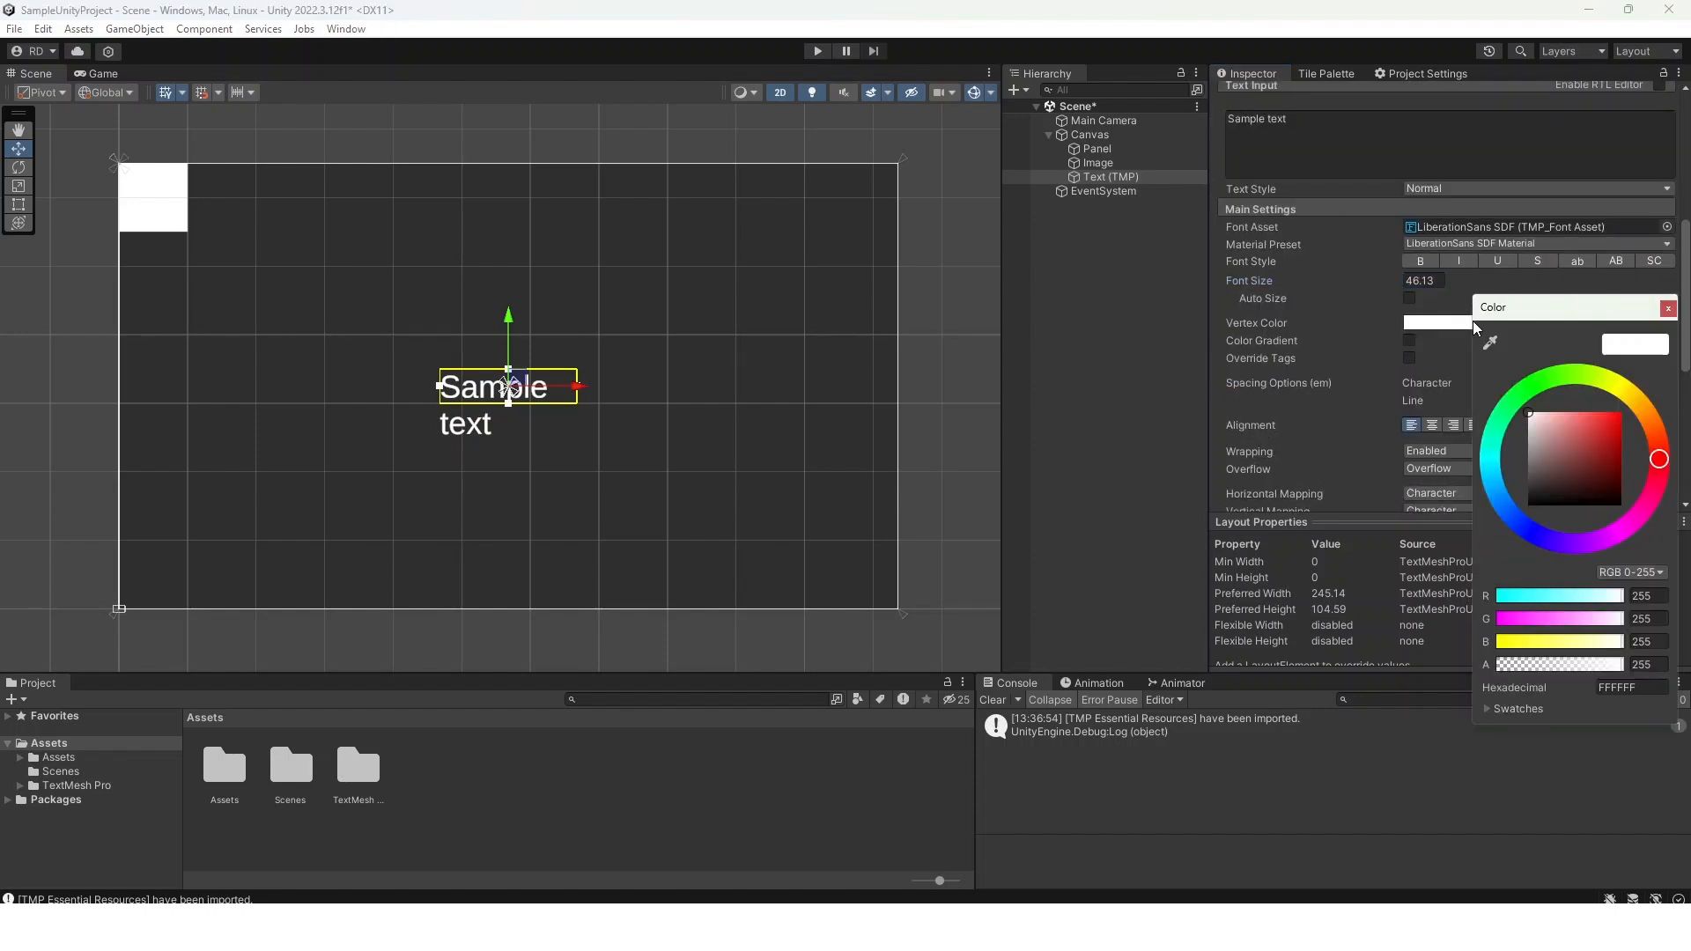
mouse_move(1551, 414)
mouse_down()
mouse_move(1620, 411)
mouse_move(1616, 521)
mouse_move(1506, 526)
mouse_move(1527, 505)
mouse_move(1548, 403)
mouse_move(1621, 412)
mouse_move(1541, 416)
mouse_move(1491, 388)
mouse_up()
click(1668, 308)
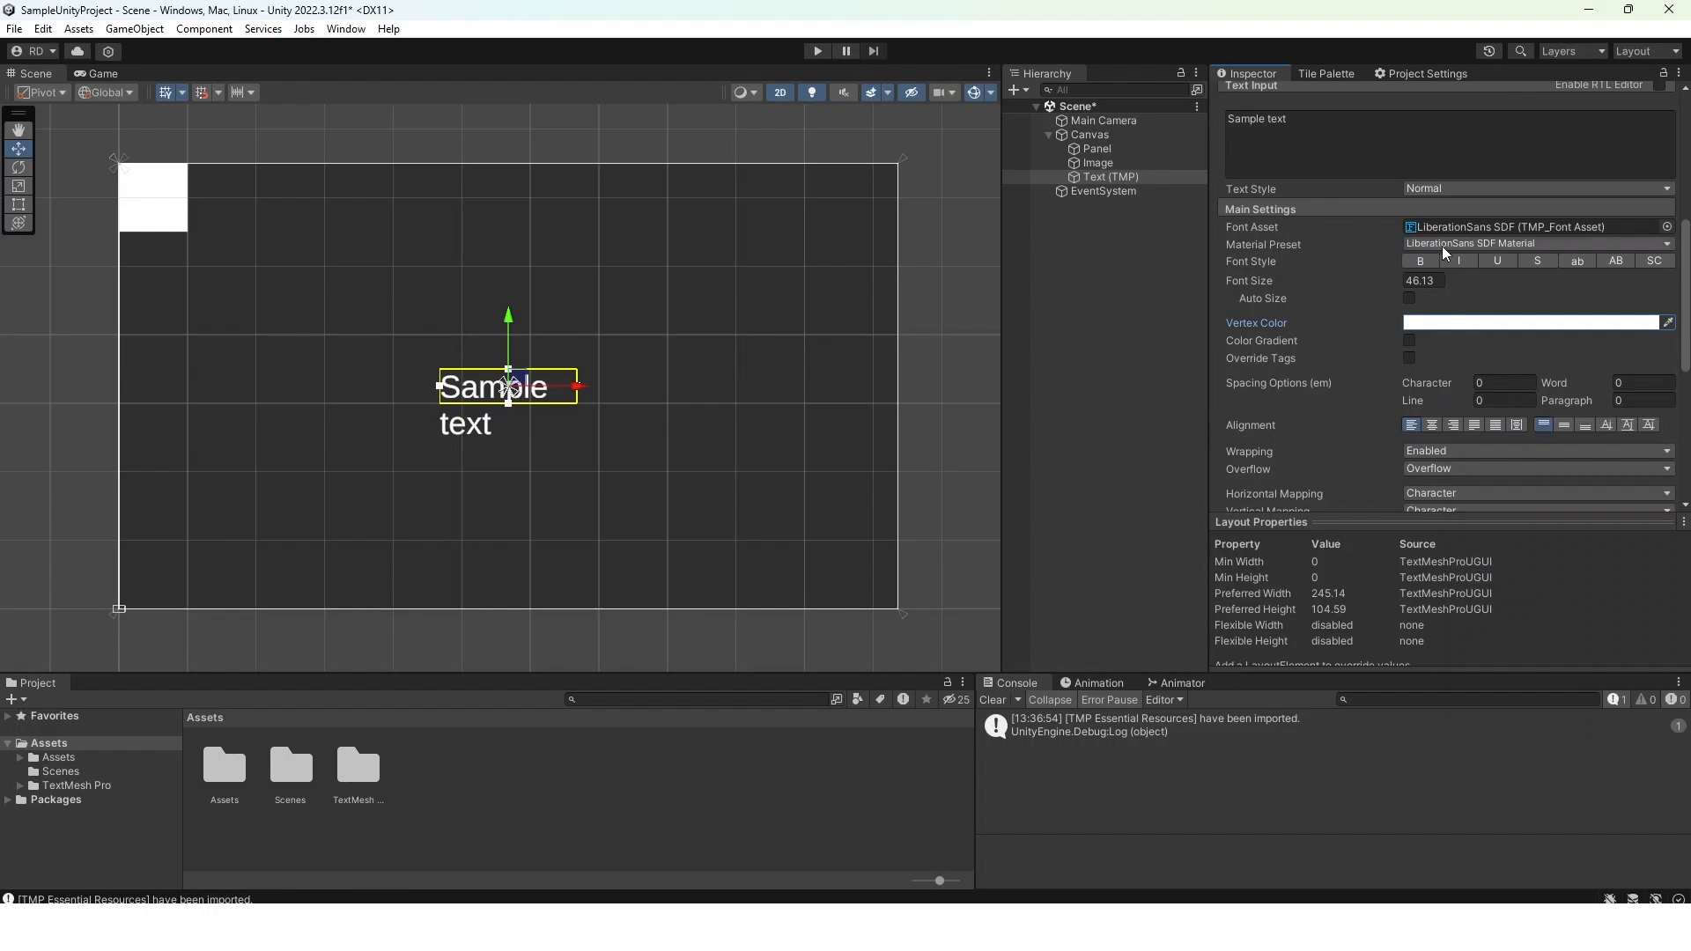
Try the bold, italic and underline font styles on the sample text, turning each one off again
click(1423, 262)
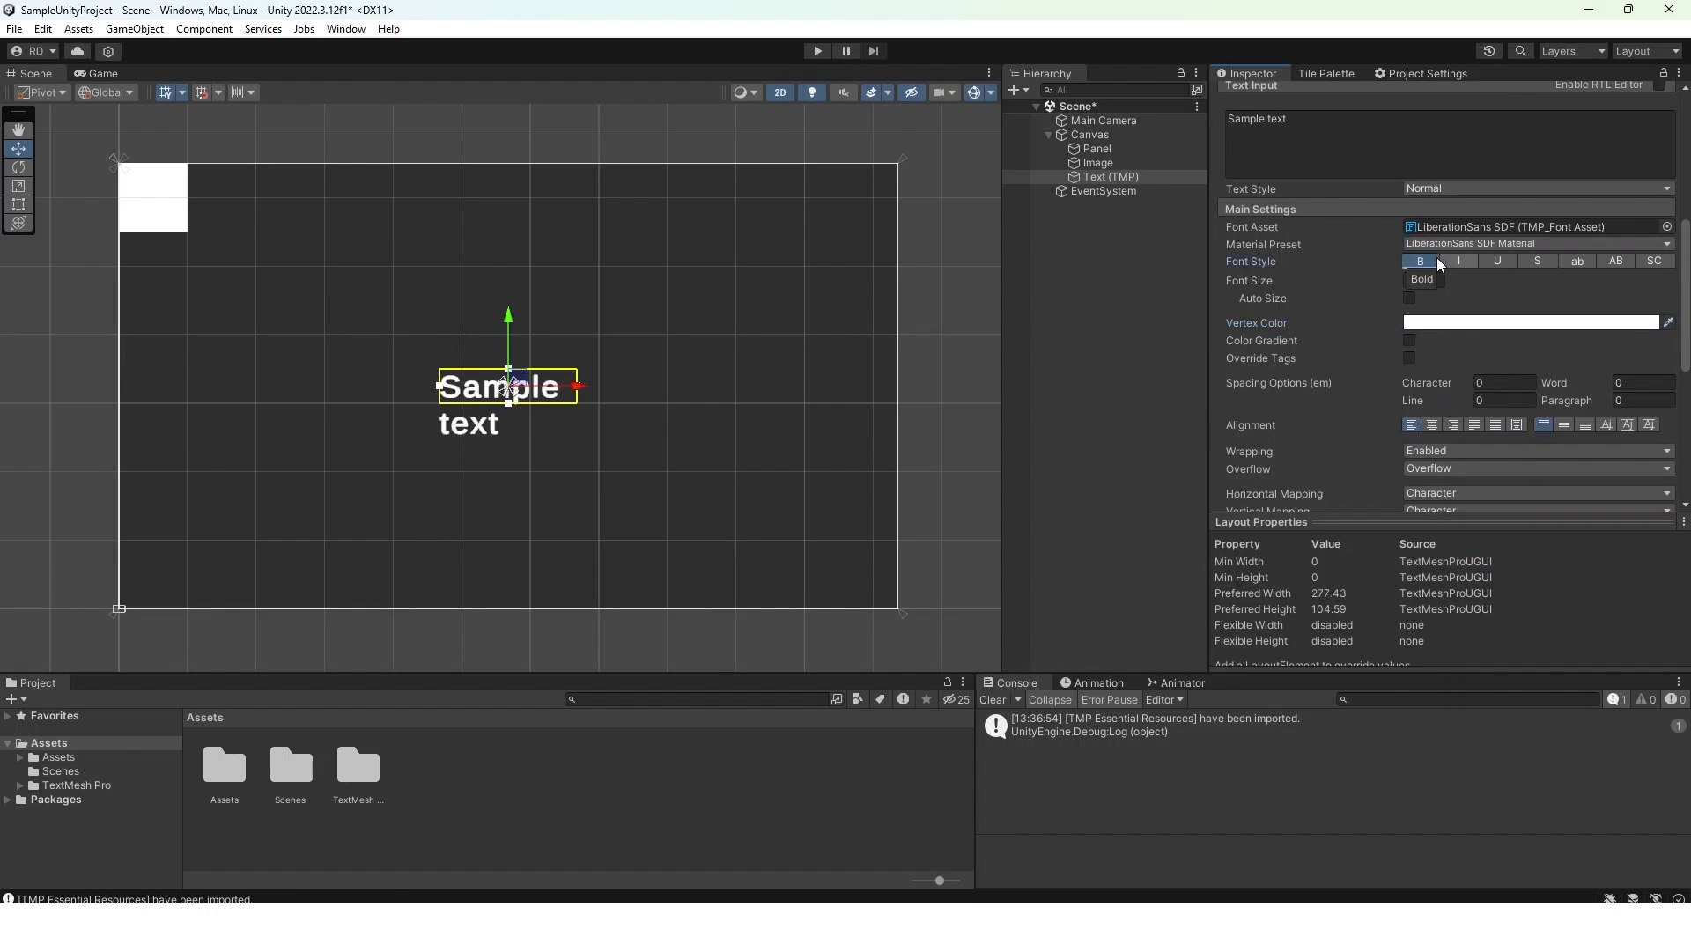
click(1422, 263)
click(1476, 266)
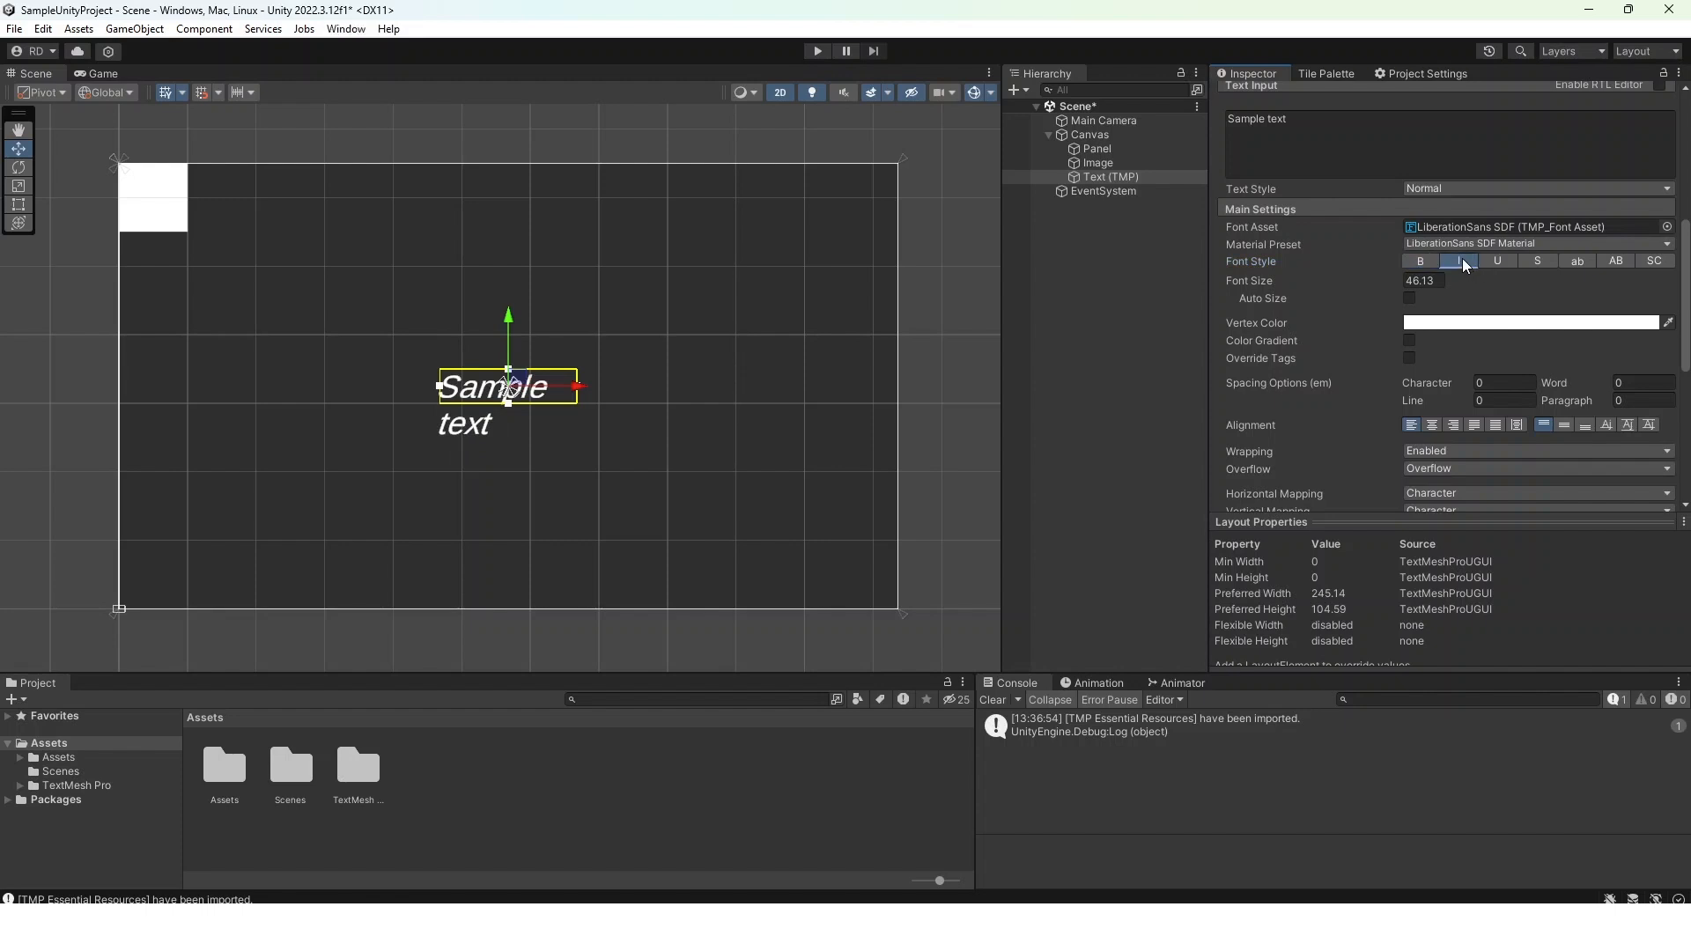
click(1476, 266)
click(1502, 264)
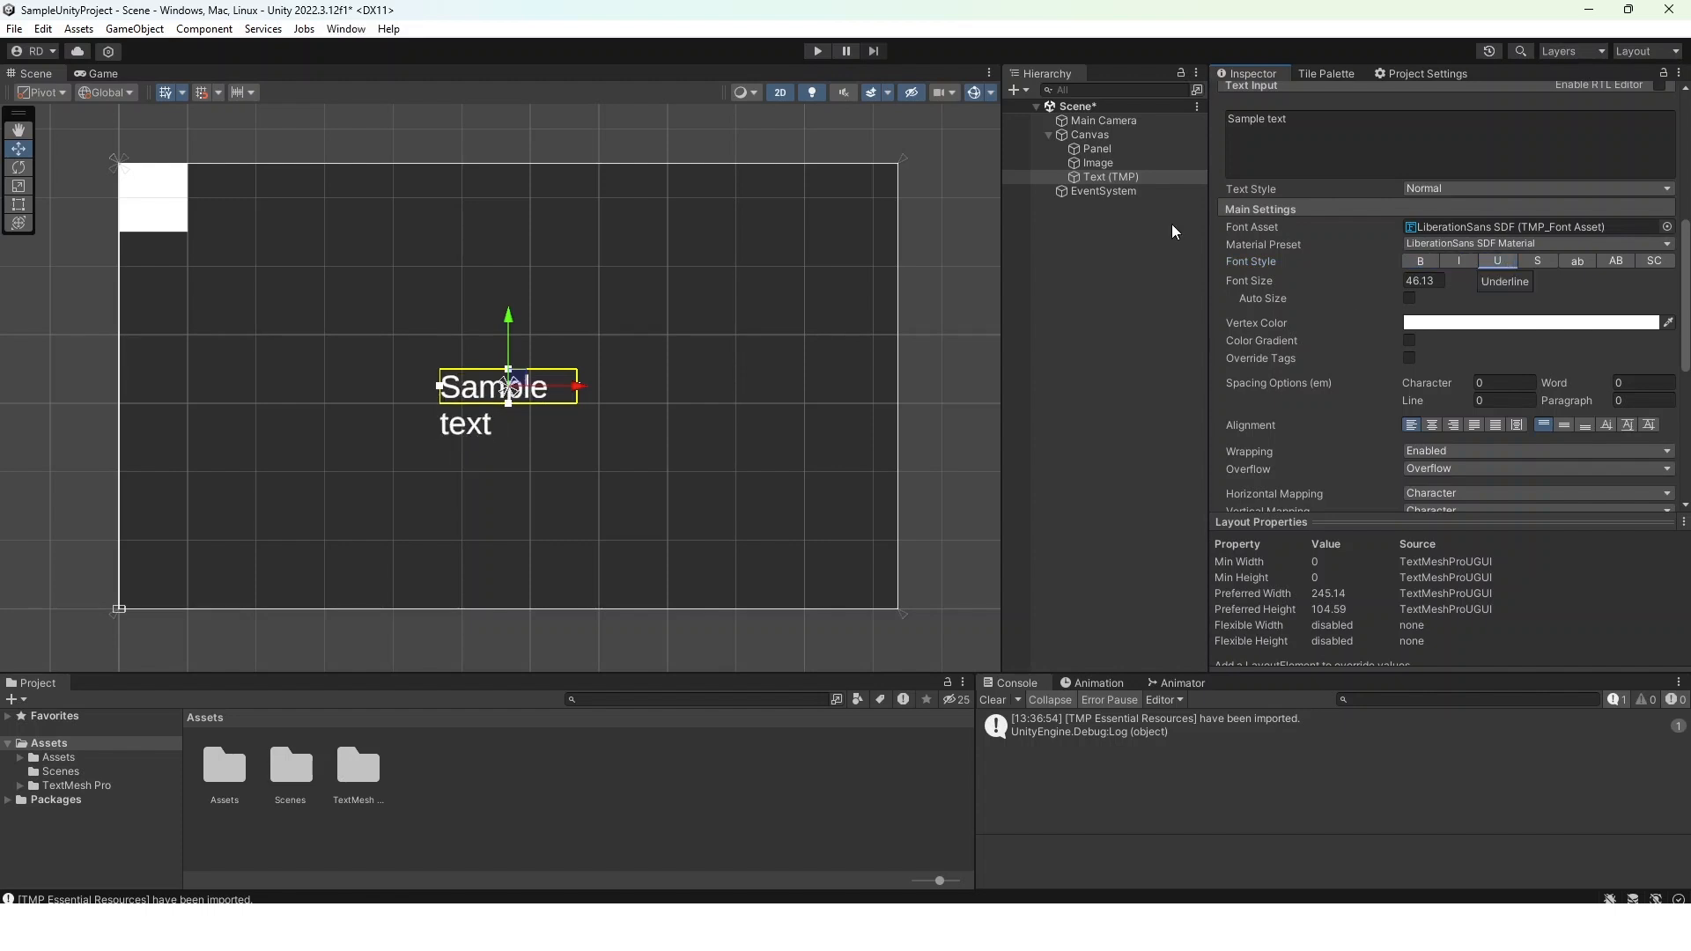
click(1502, 264)
Resize the text box with the Rect tool to about 298 wide and 114 high so the sample text fits on one line
click(1126, 179)
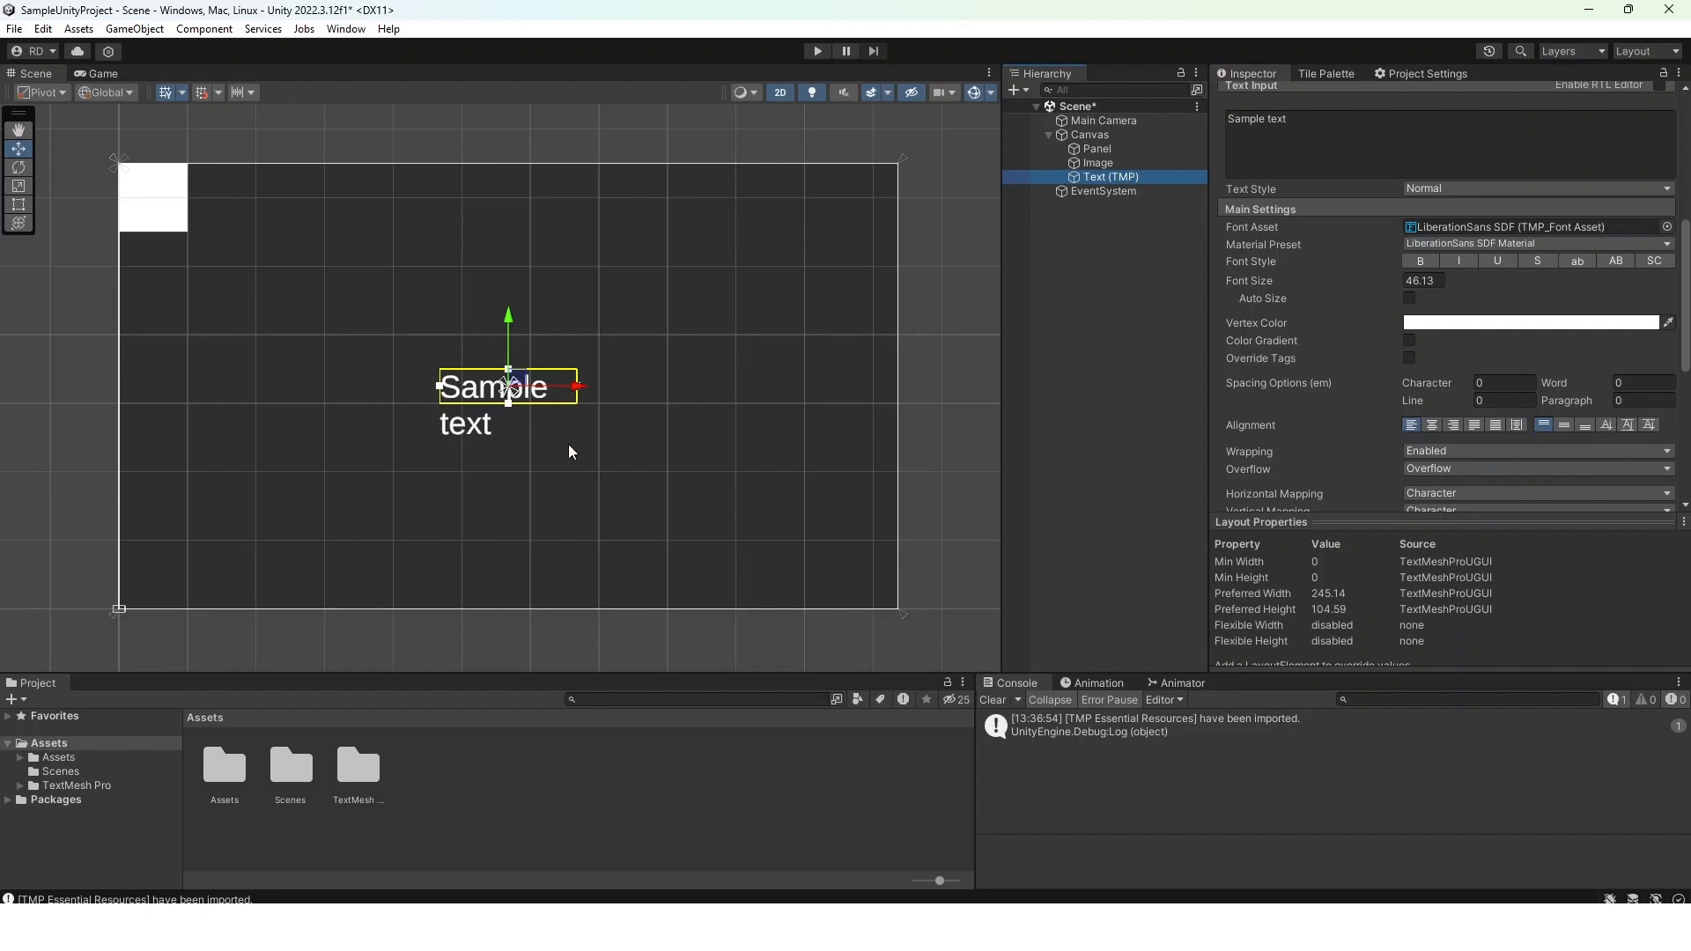
drag(511, 407, 538, 430)
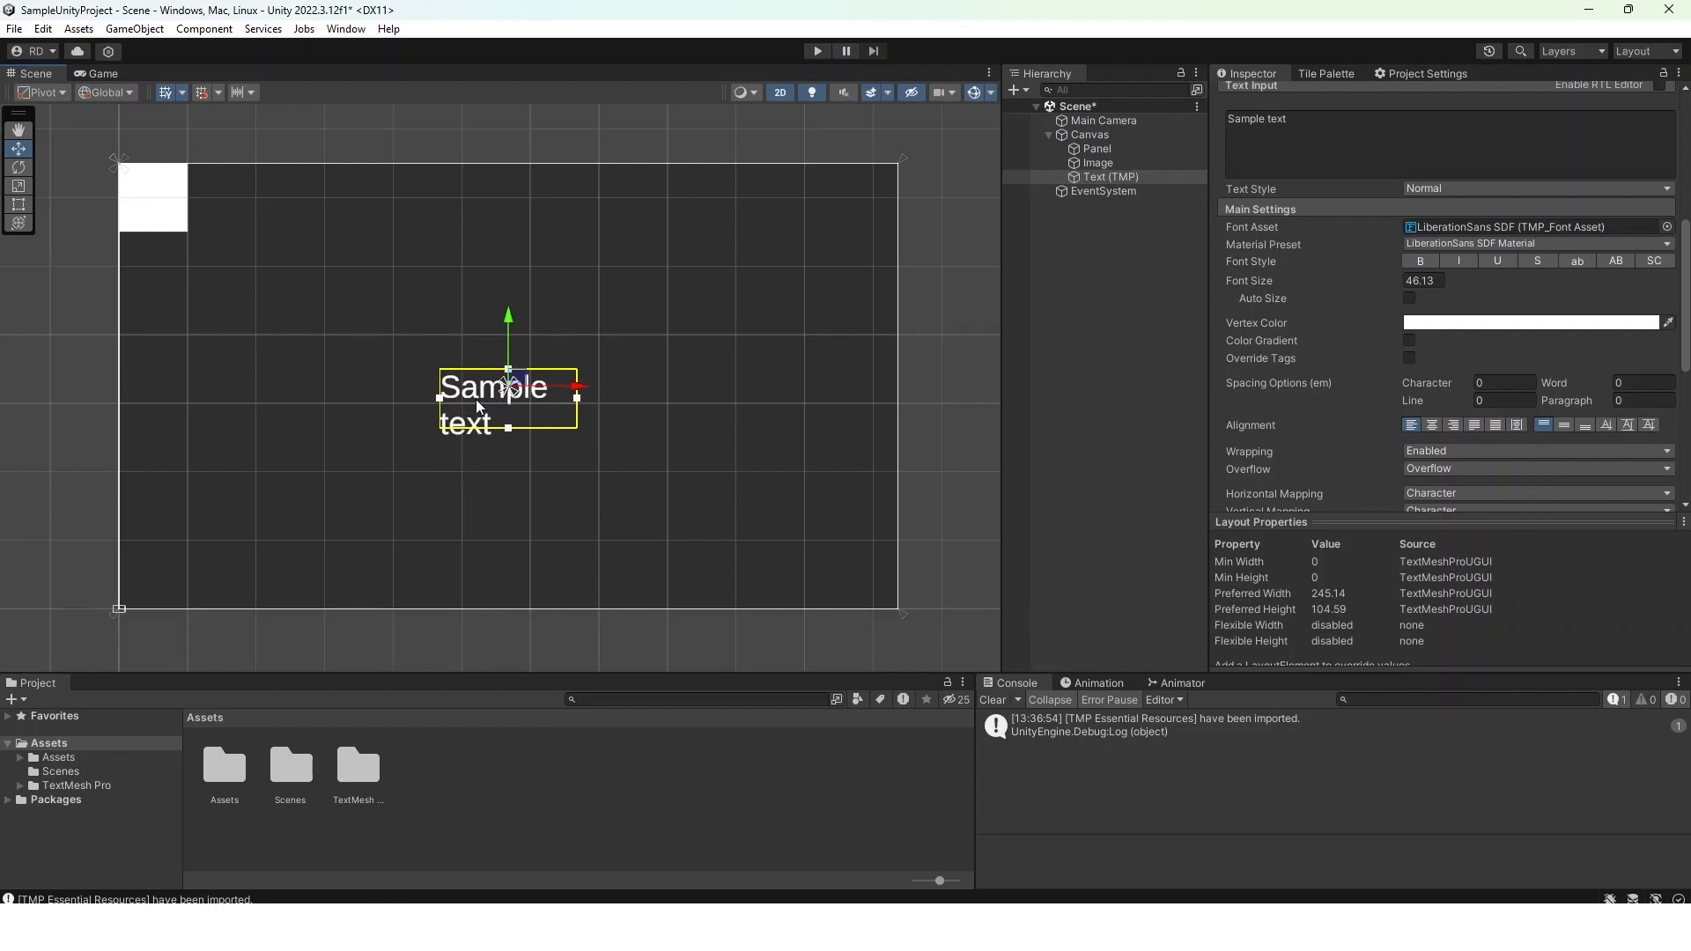
click(1118, 179)
key(t)
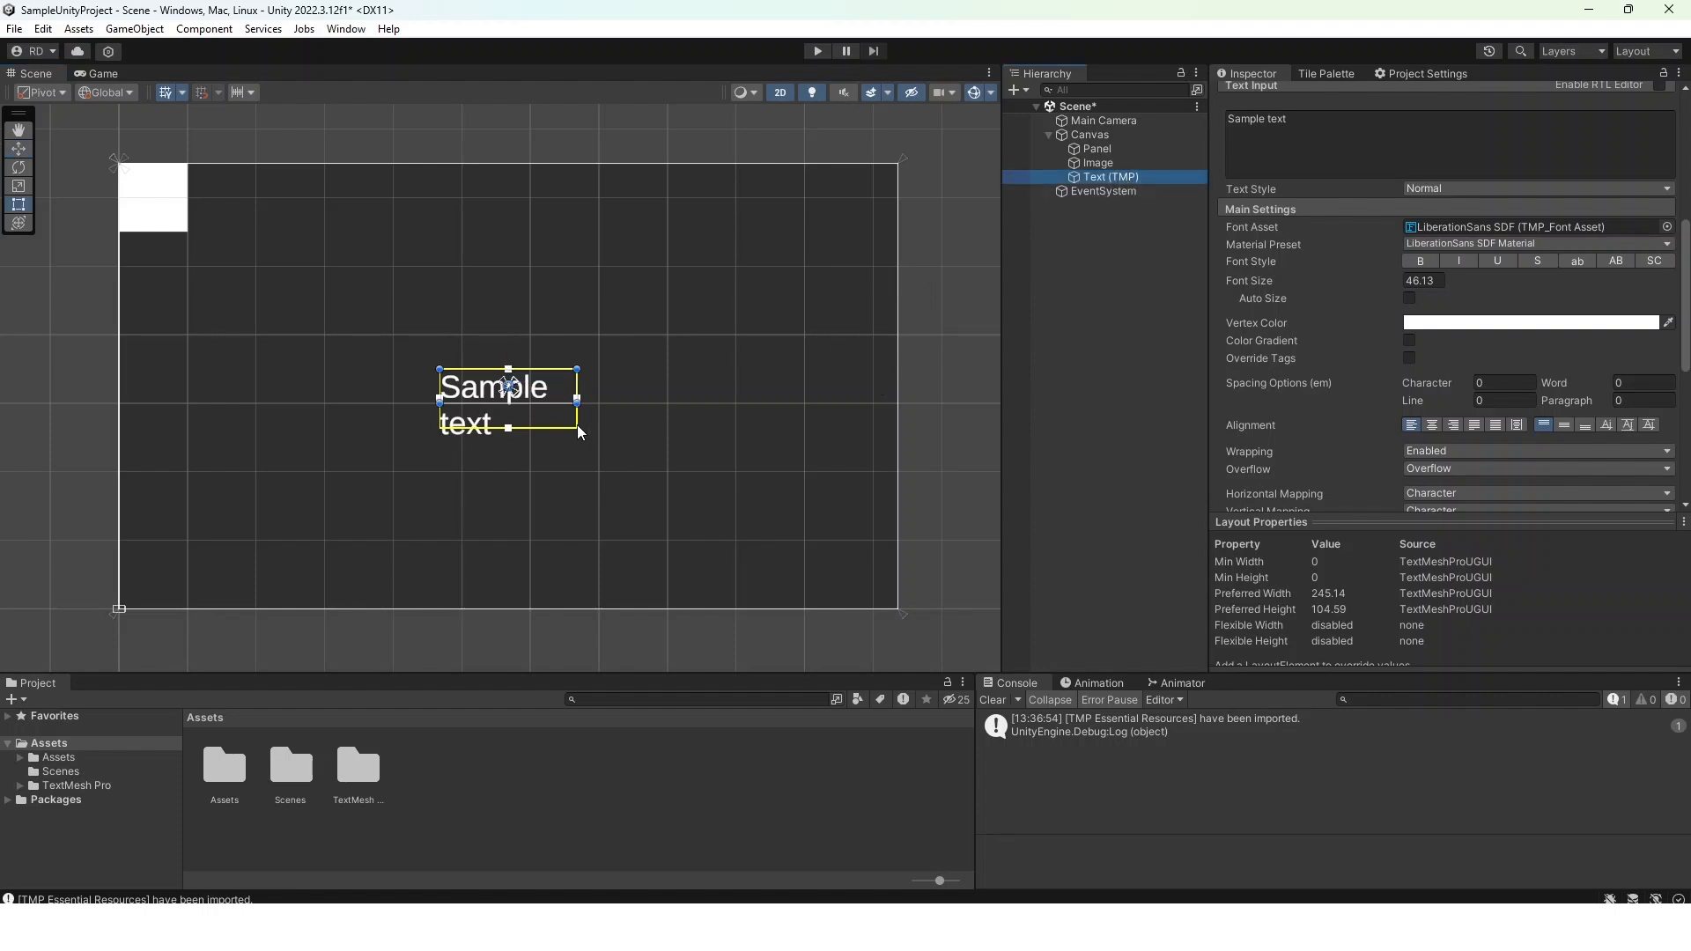
drag(577, 403, 772, 503)
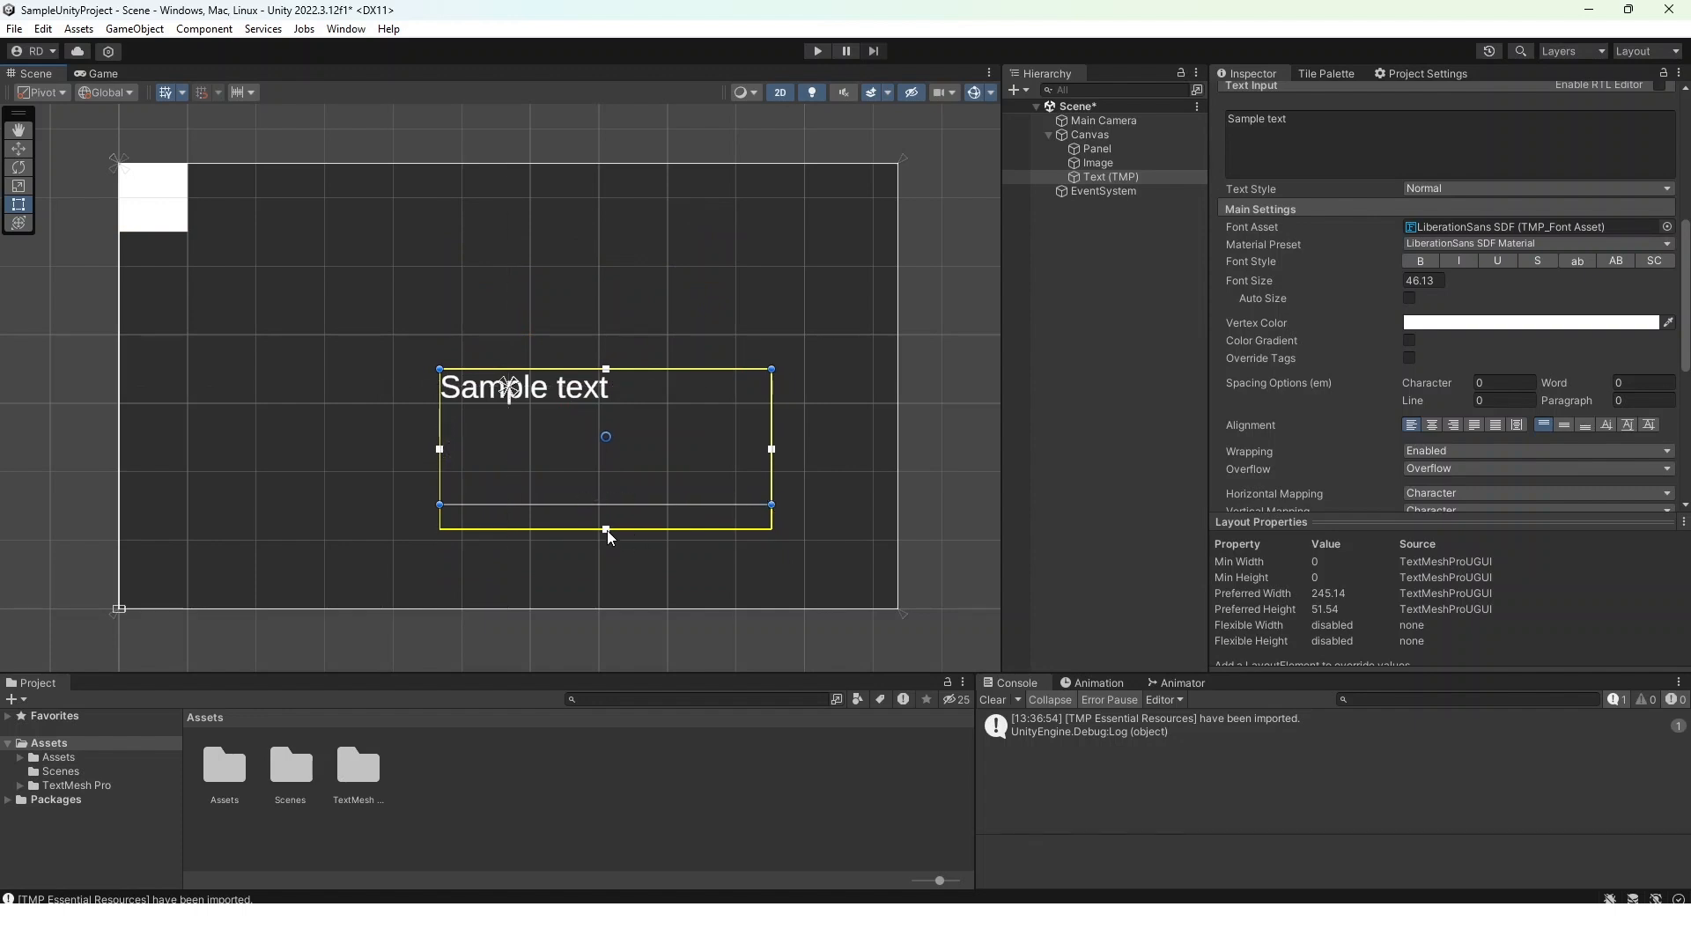
drag(606, 530, 658, 510)
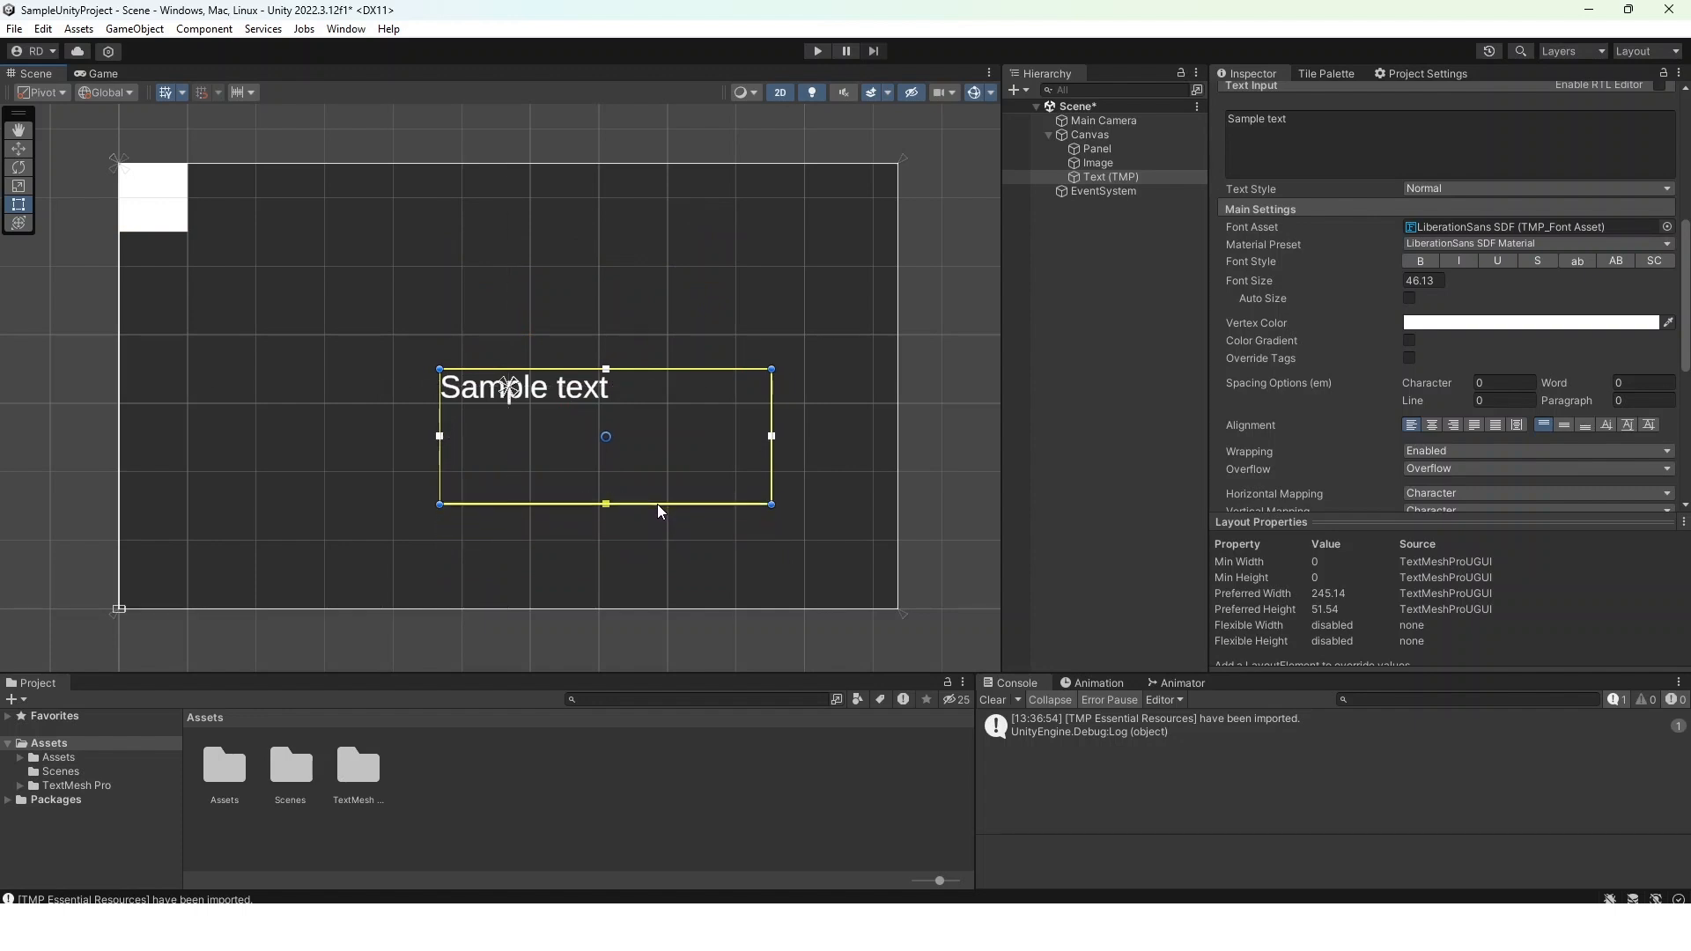
drag(772, 505, 466, 456)
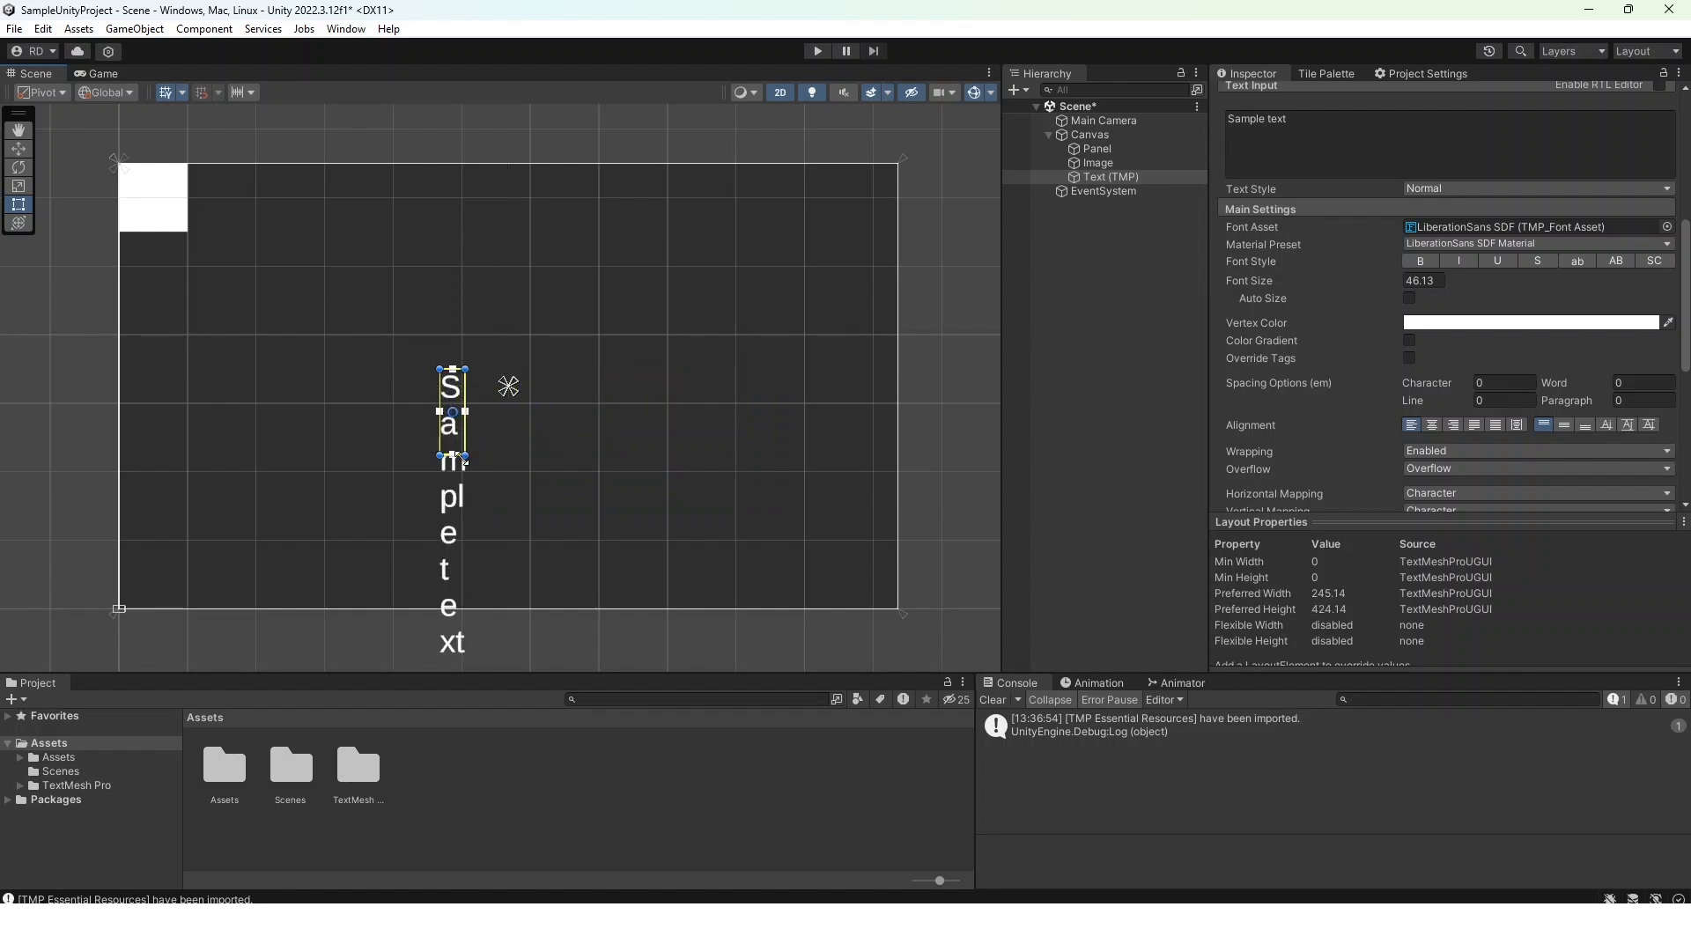
drag(464, 458, 644, 448)
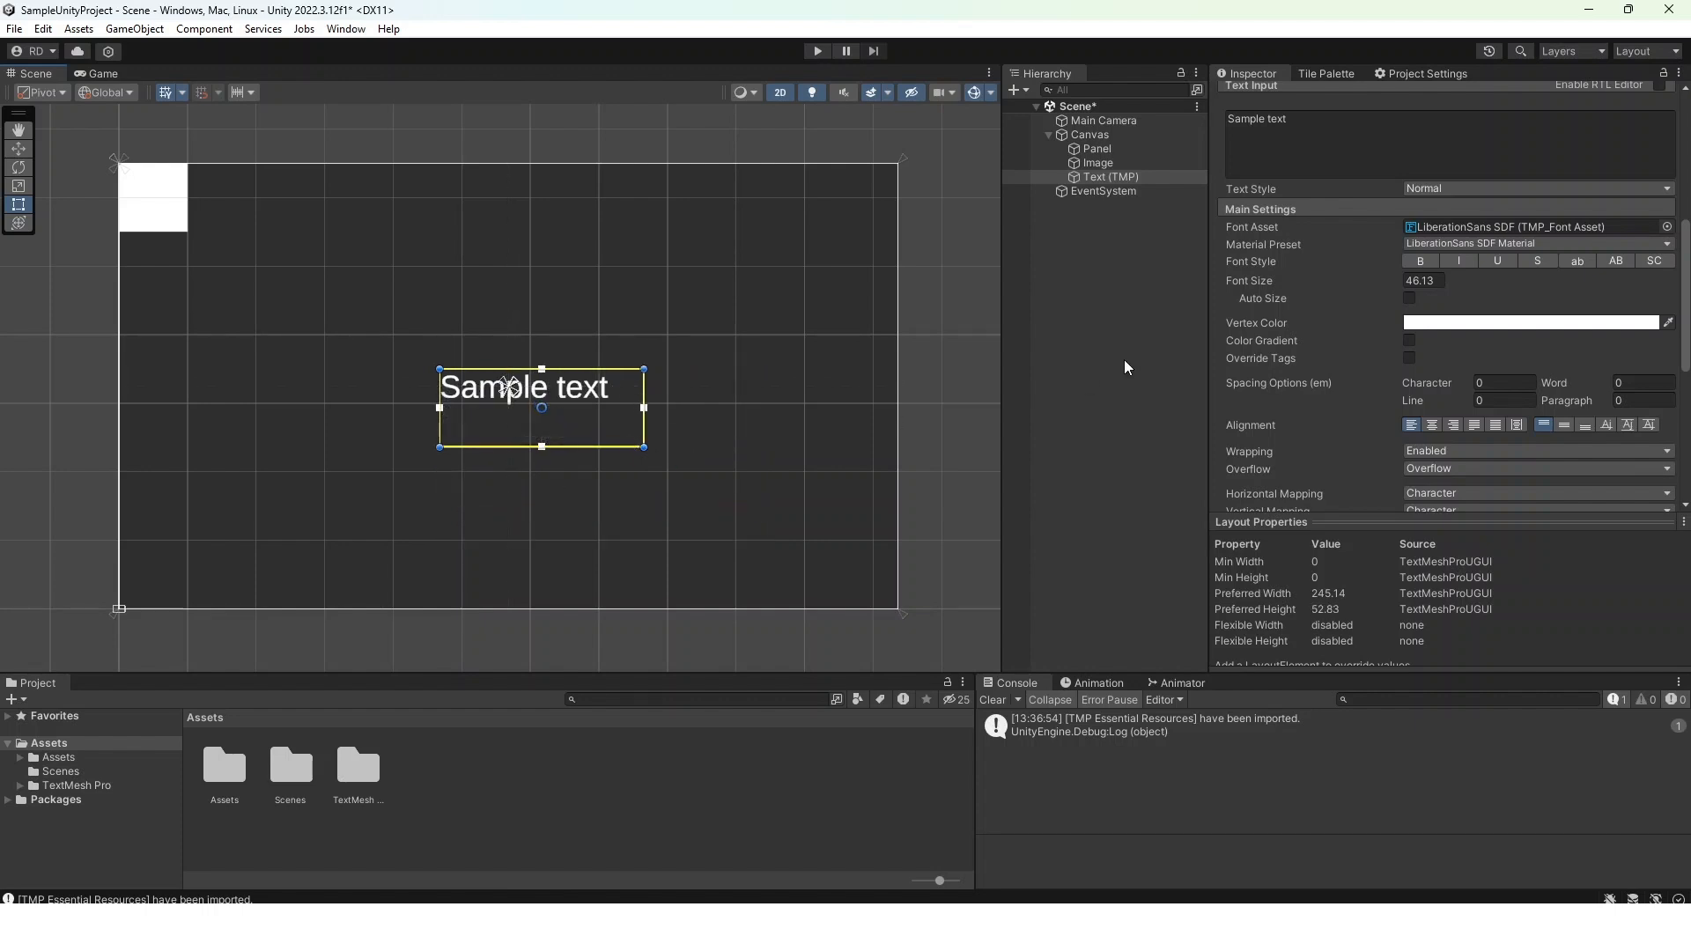
scroll(1239, 341, up, 5)
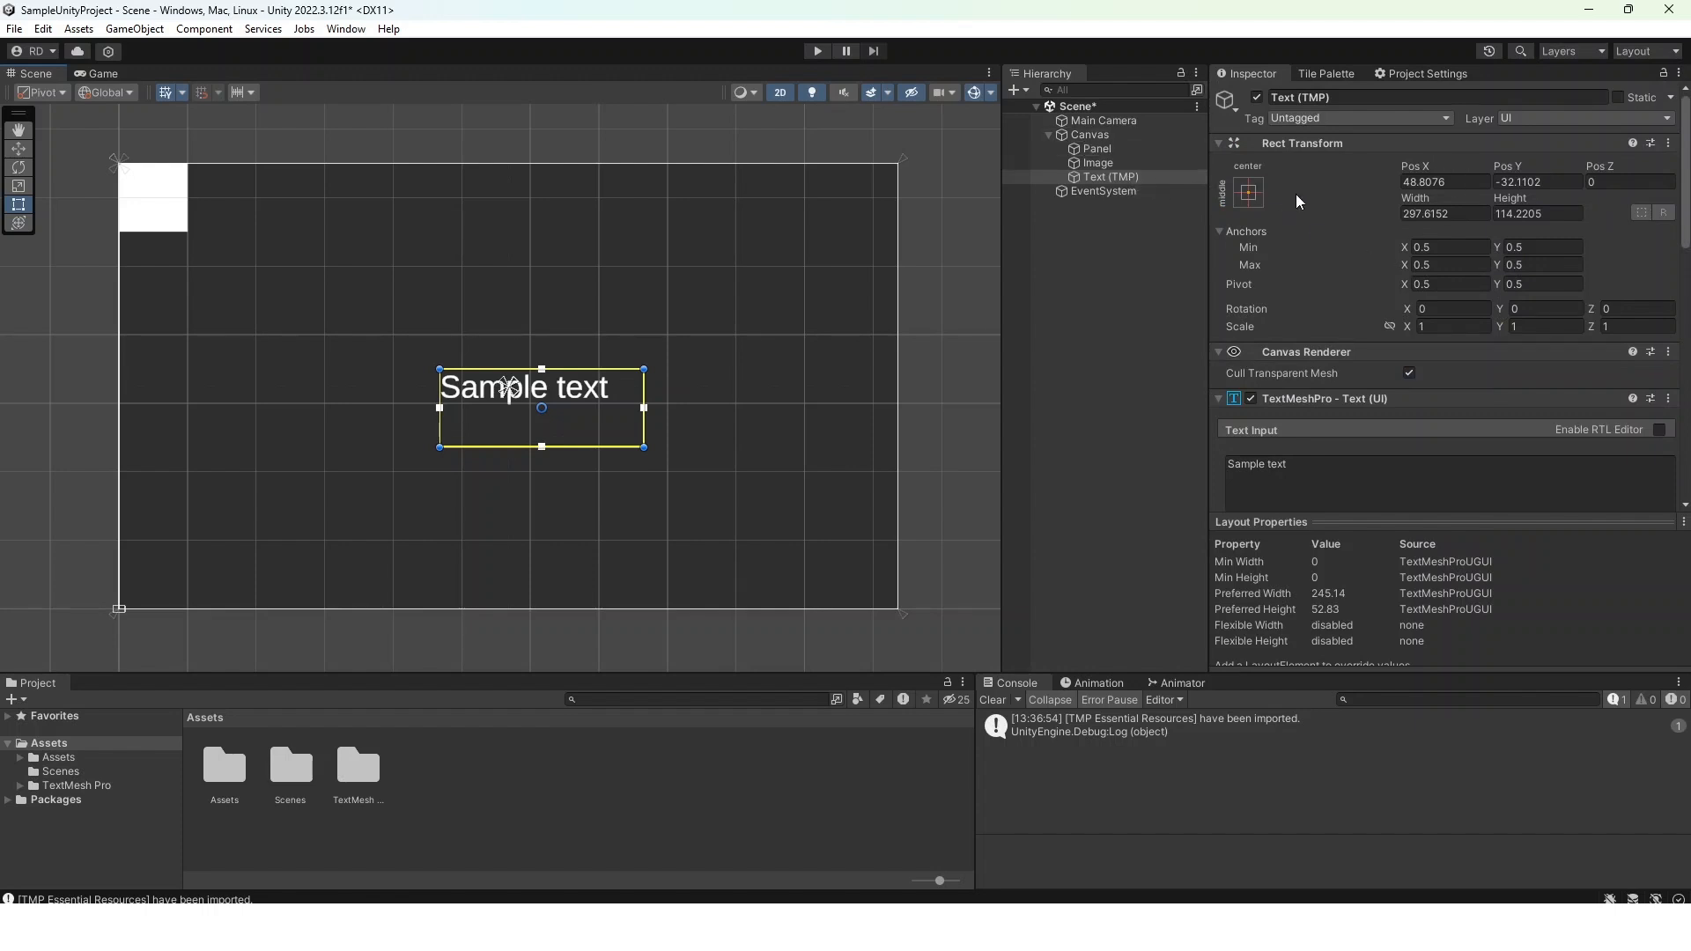
Centre the sample text box on the Canvas using the middle-center anchor preset with its position included, and collapse the Rect Transform settings
click(1247, 192)
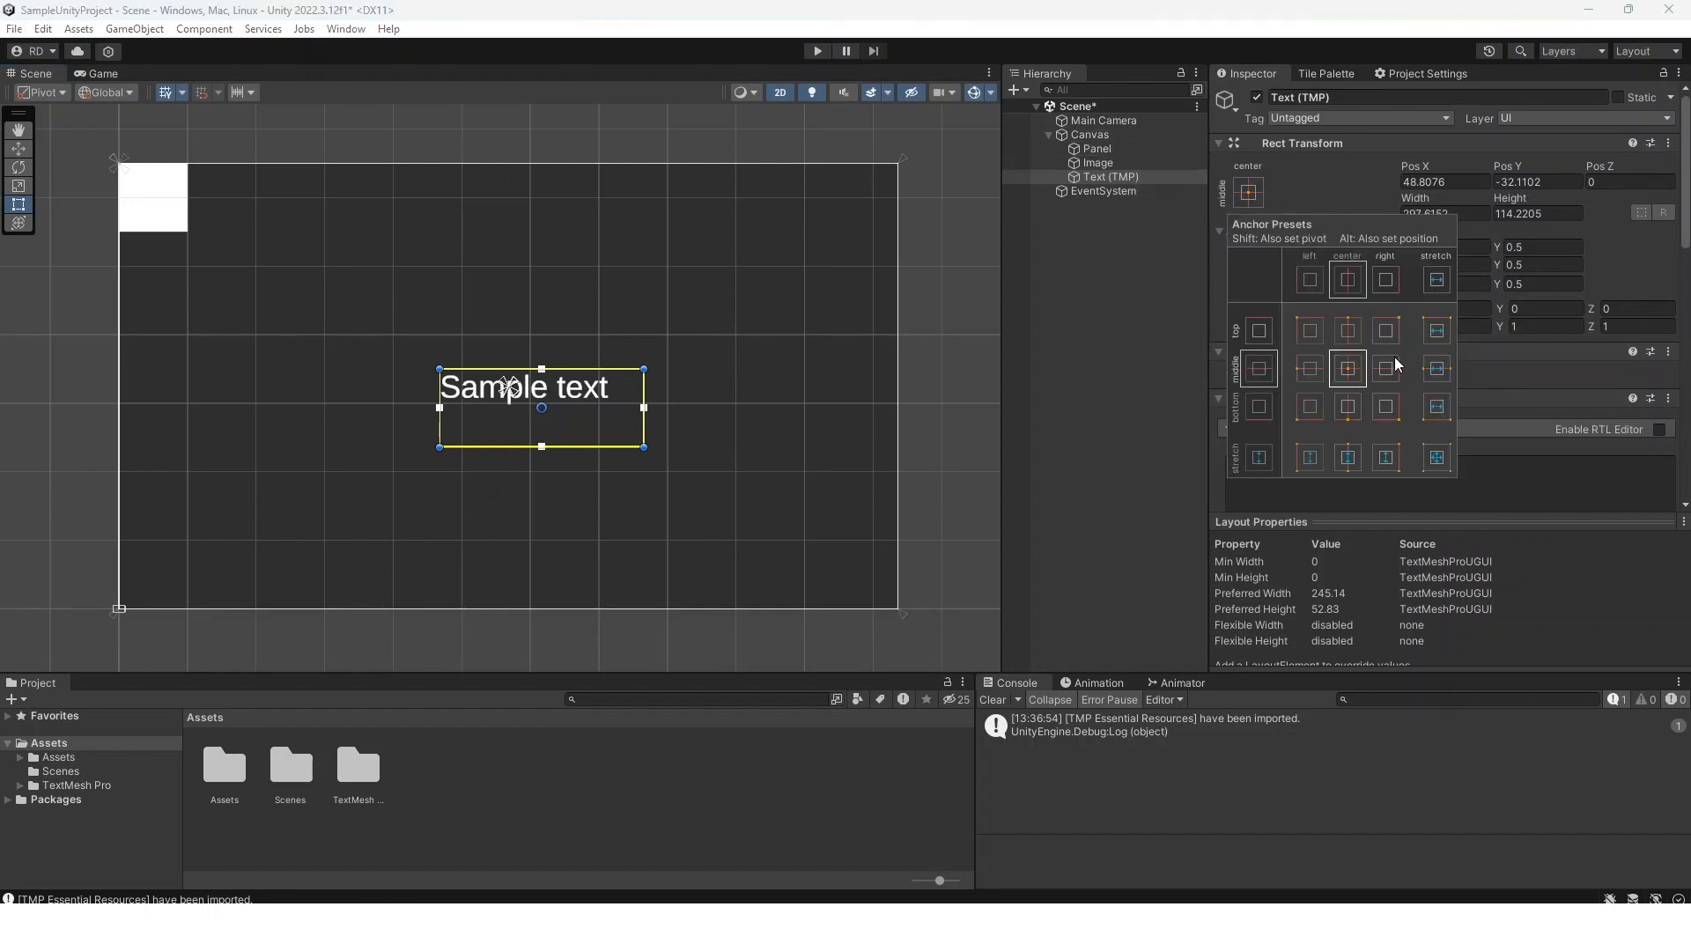
key(alt)
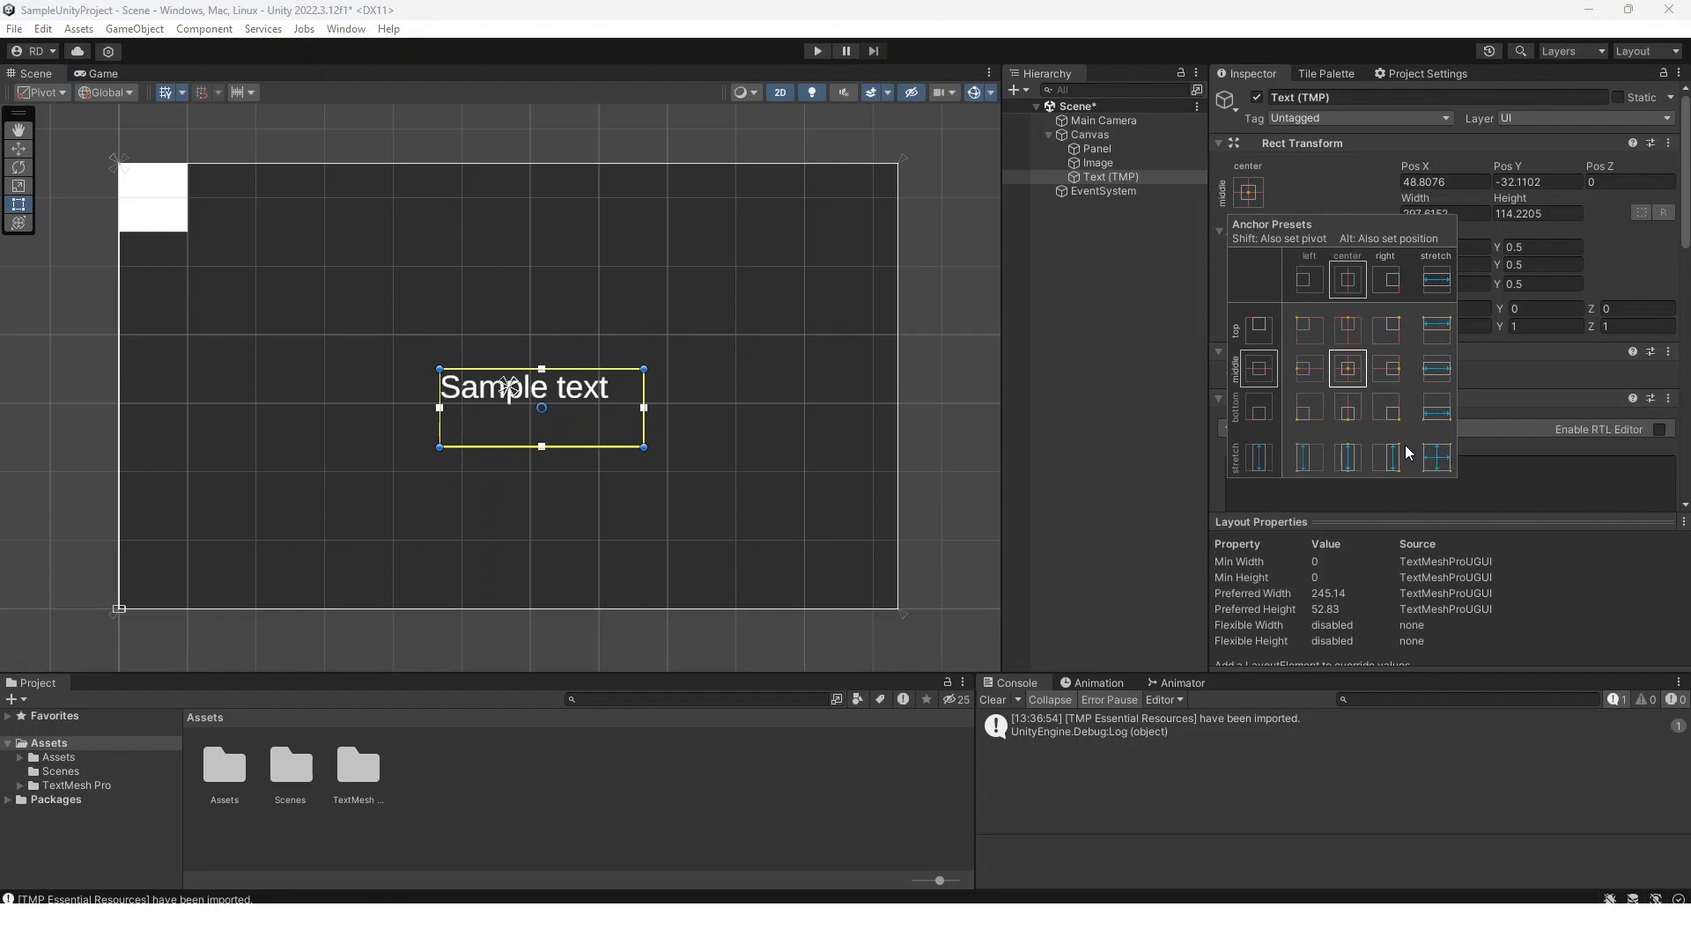
alt+click(1355, 375)
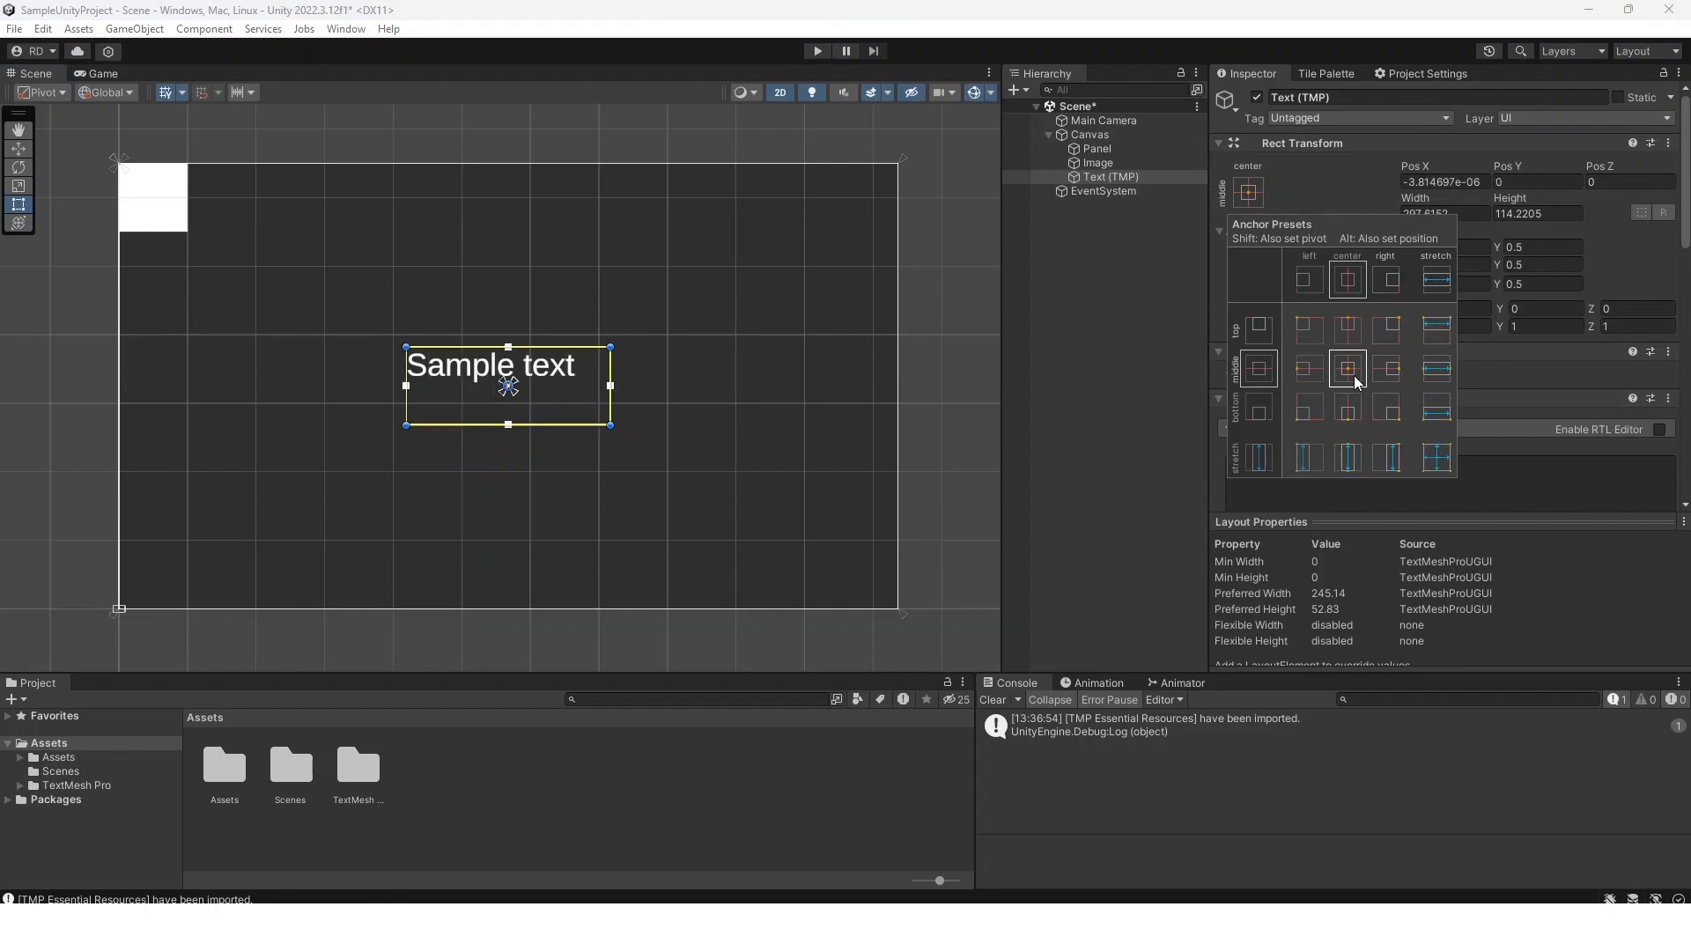
alt+click(1355, 370)
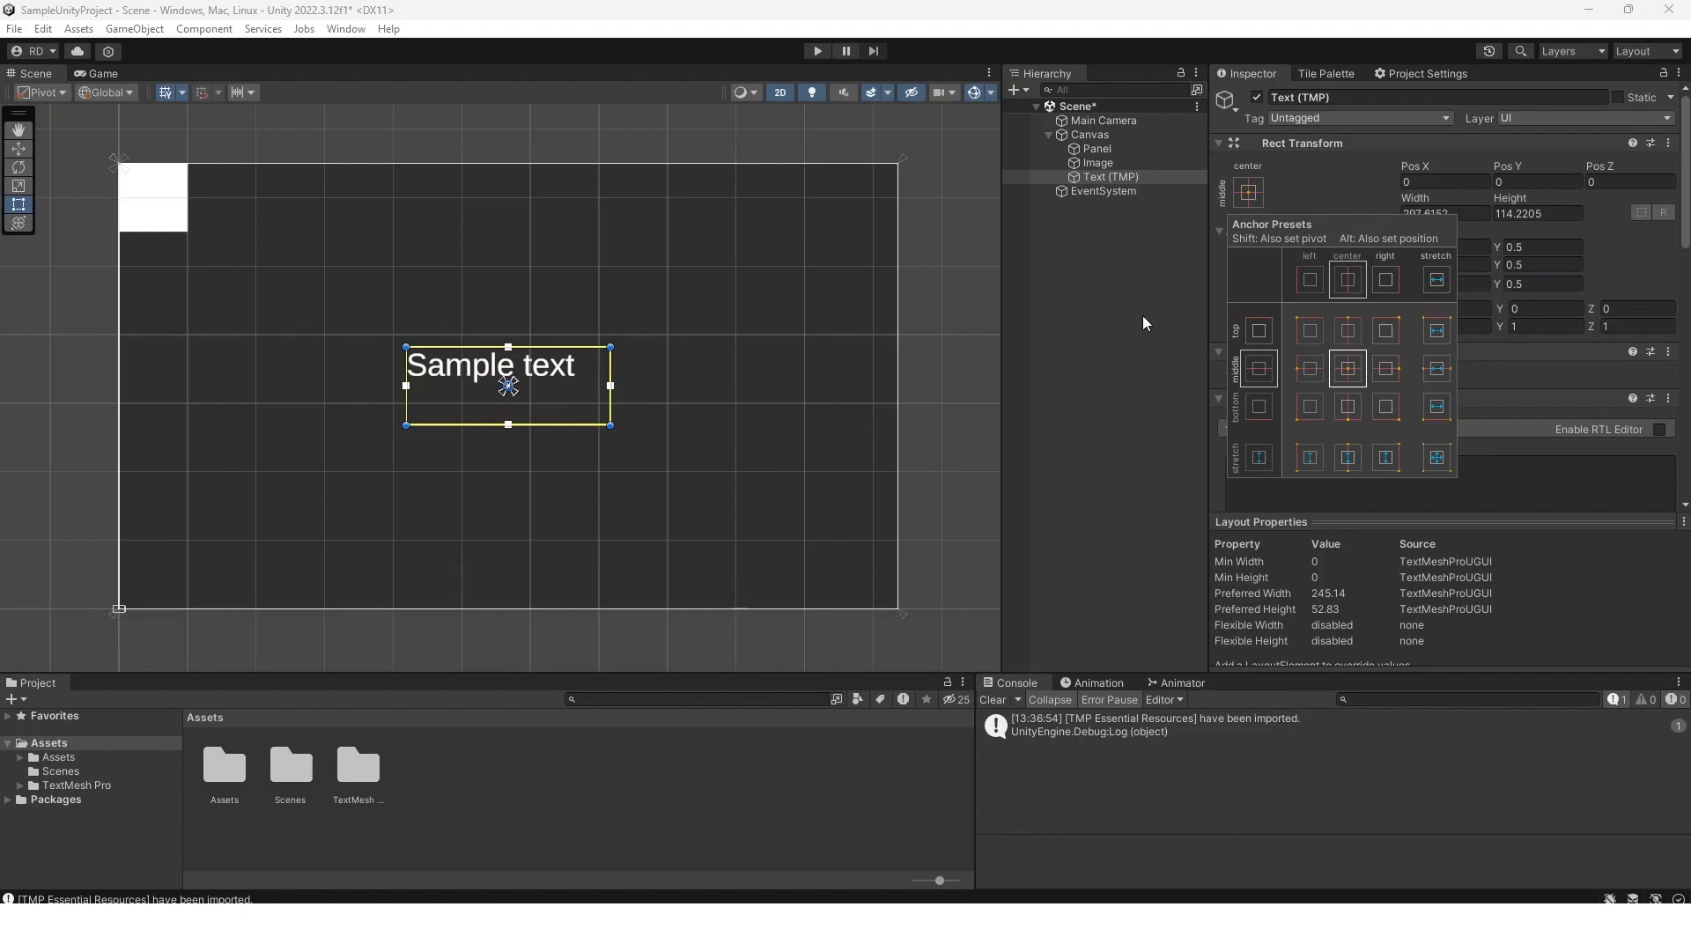
click(1382, 146)
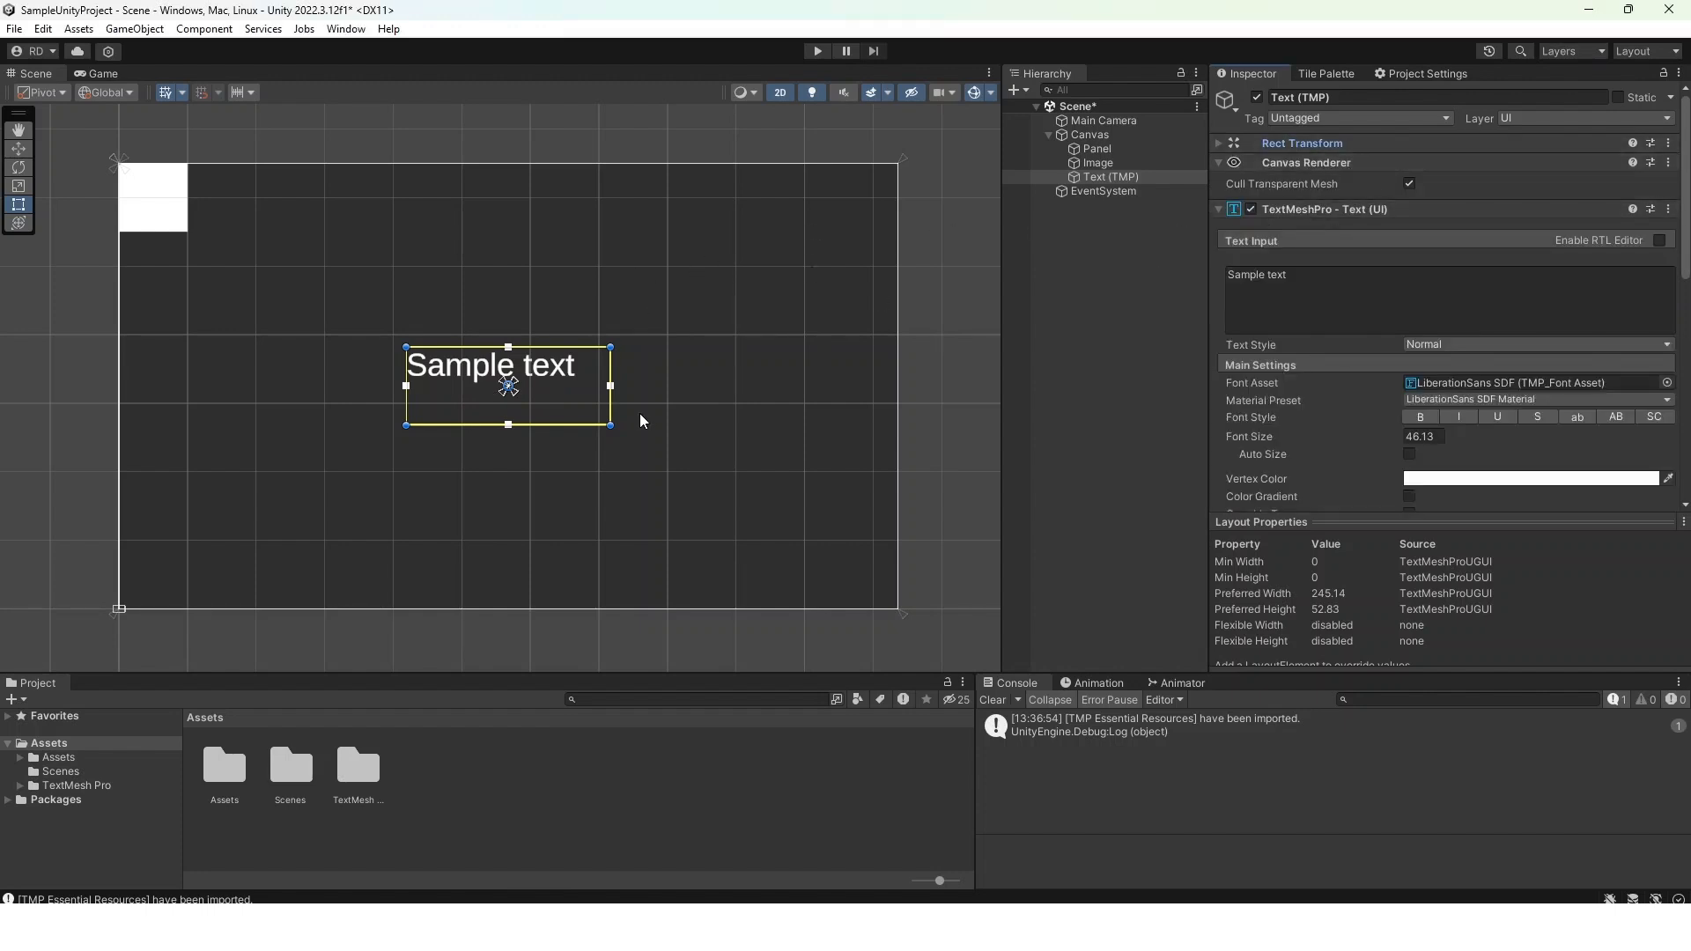
Add a Button - TextMeshPro element as a child of the Canvas, keeping the name Button
click(1091, 134)
right_click(1091, 133)
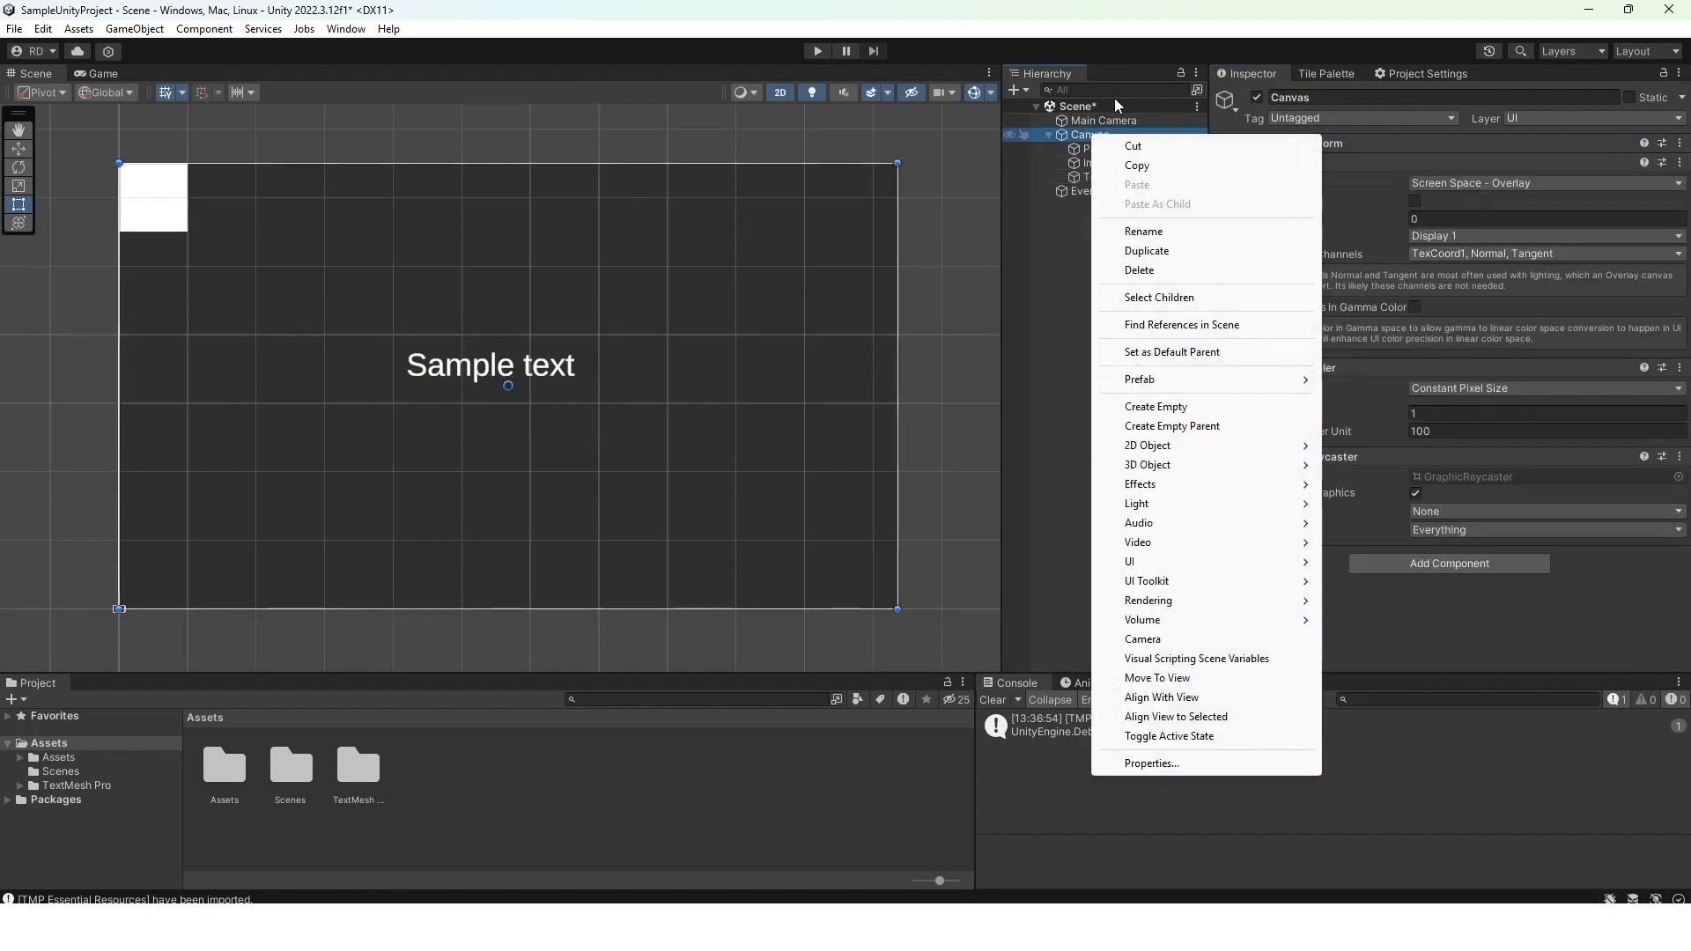
mouse_move(1146, 568)
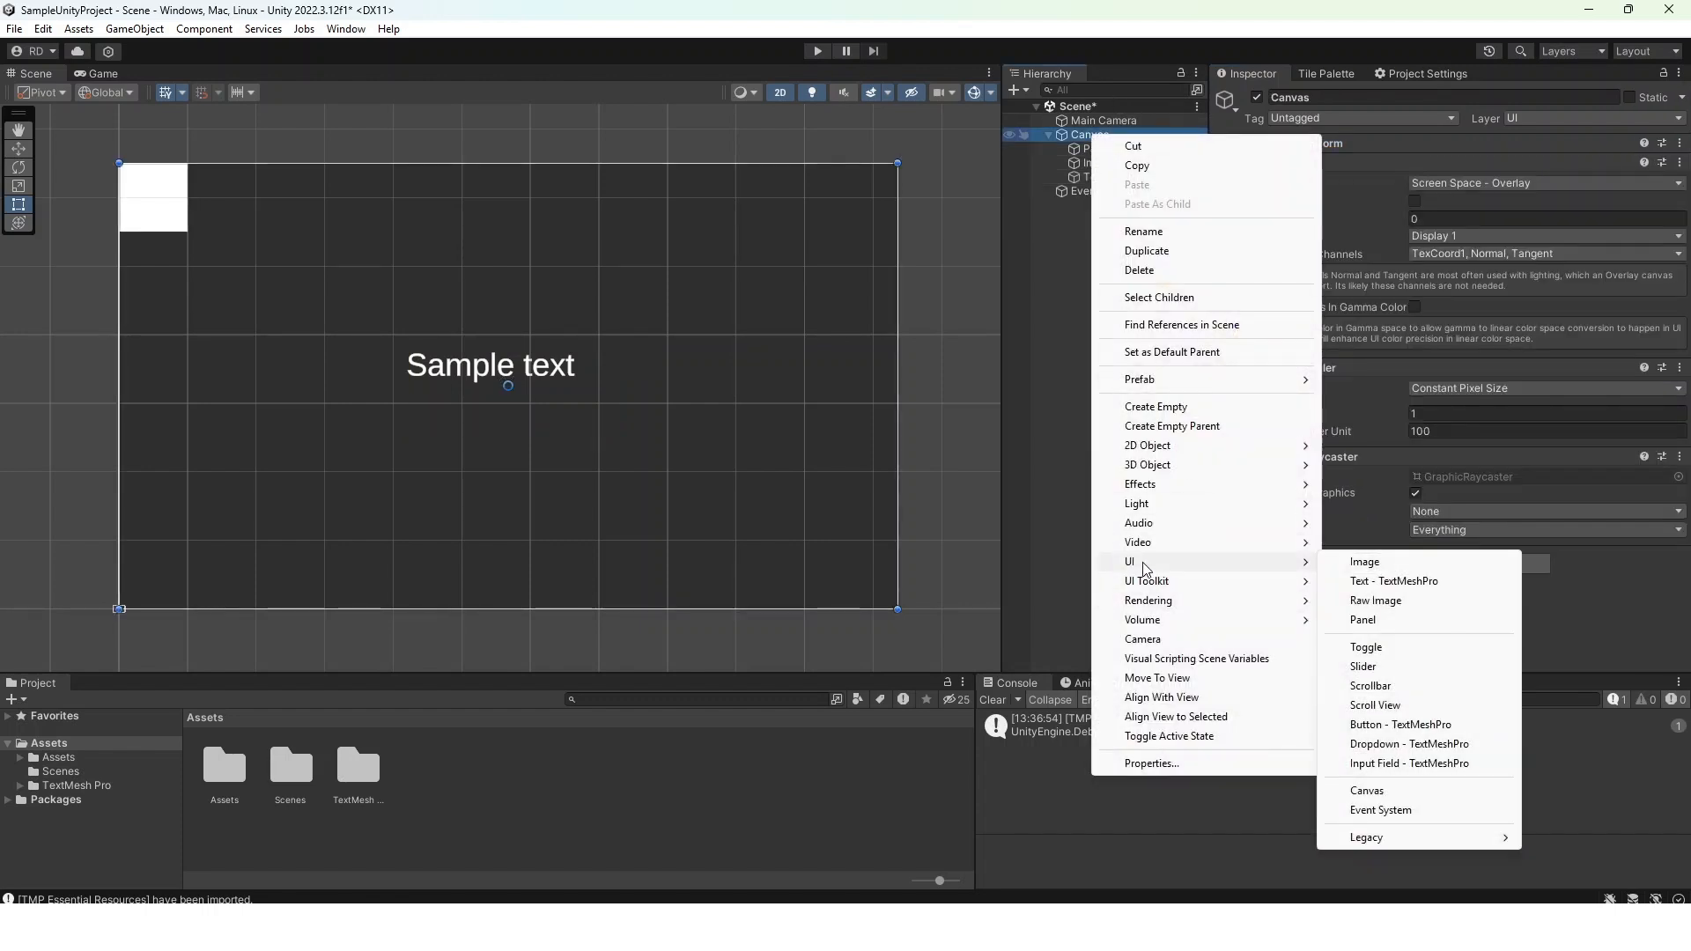
click(1435, 726)
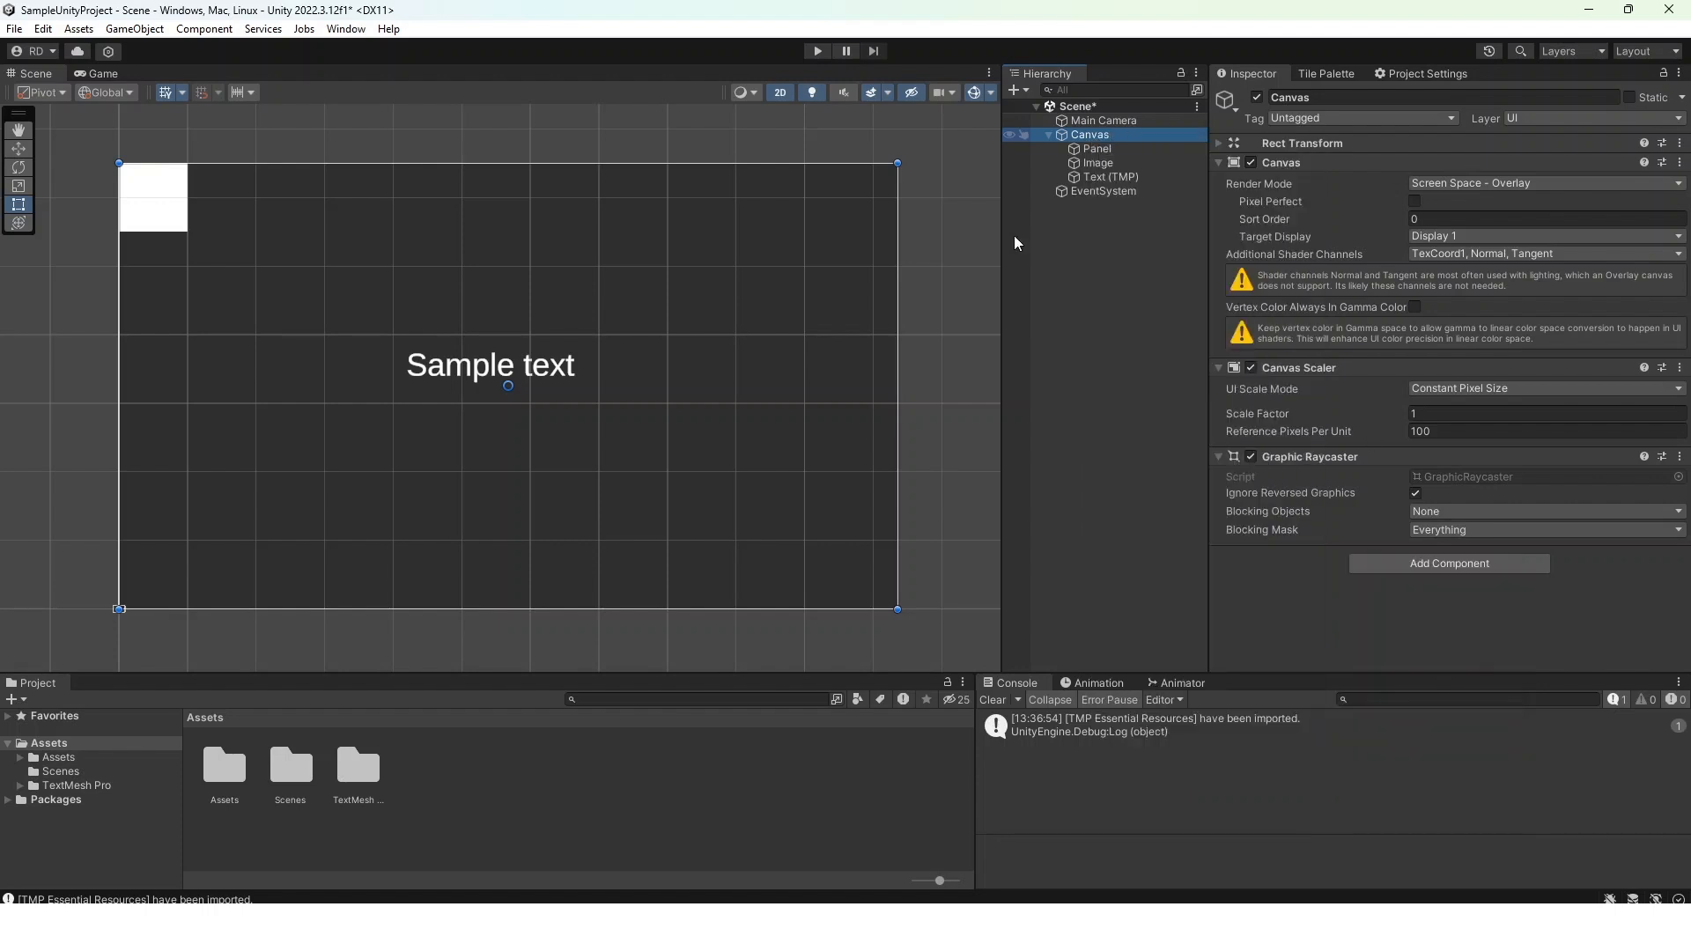
click(1170, 269)
click(1159, 189)
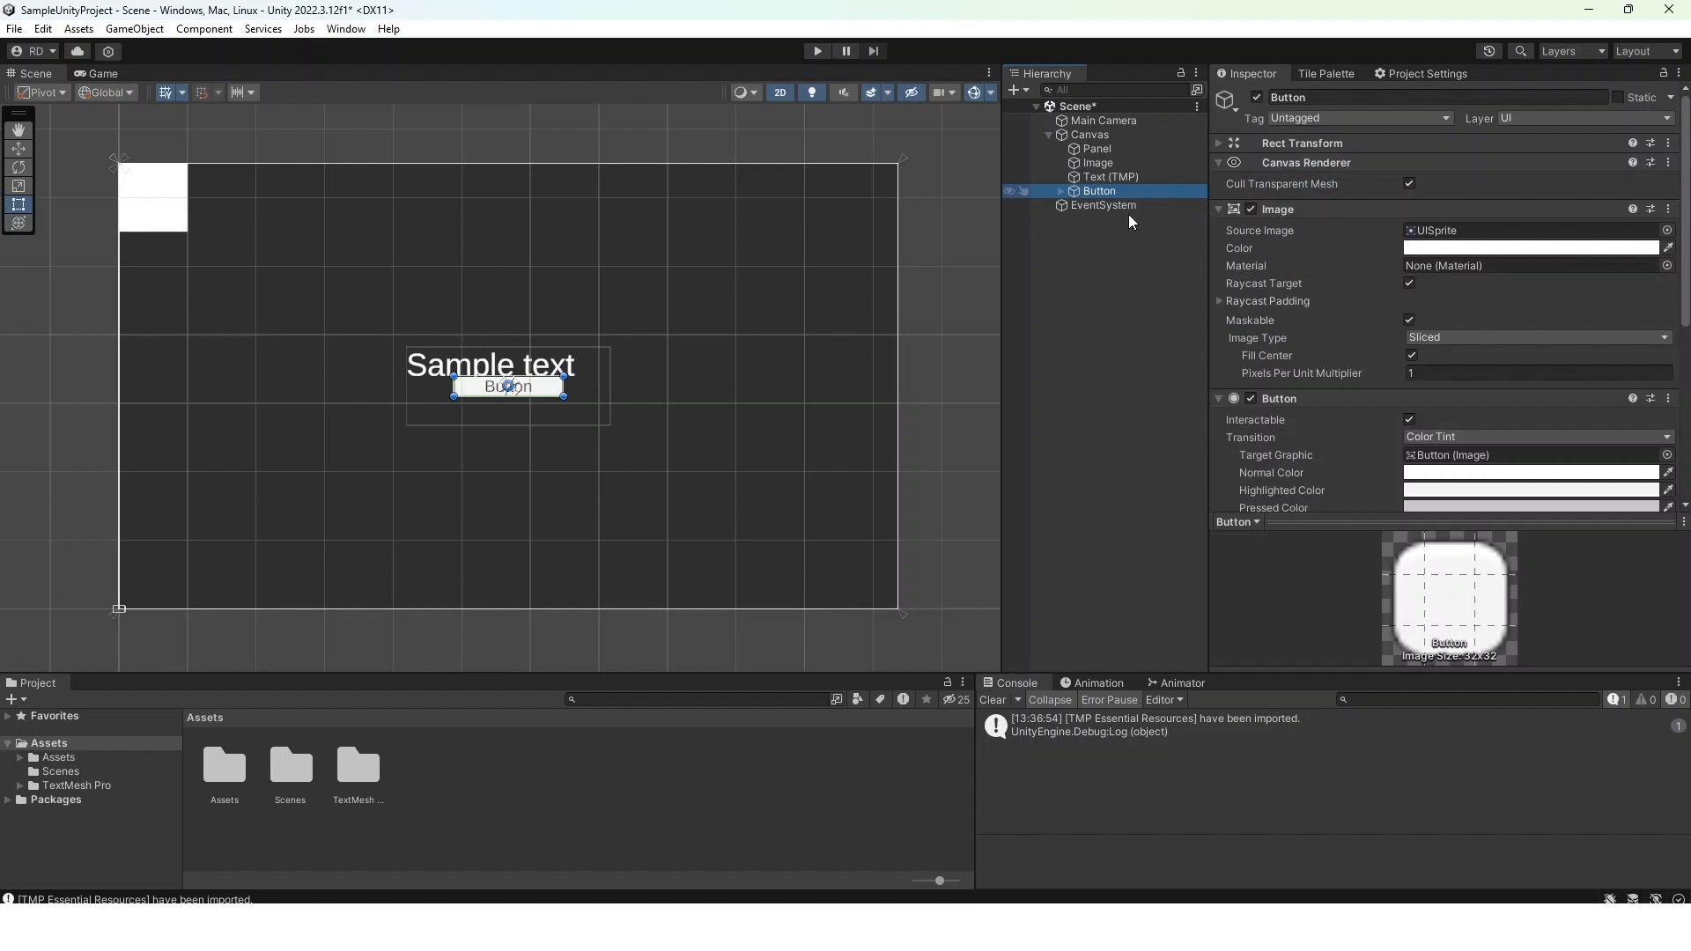
Move the button with the Move tool to the right of the sample text so the two no longer overlap
key(w)
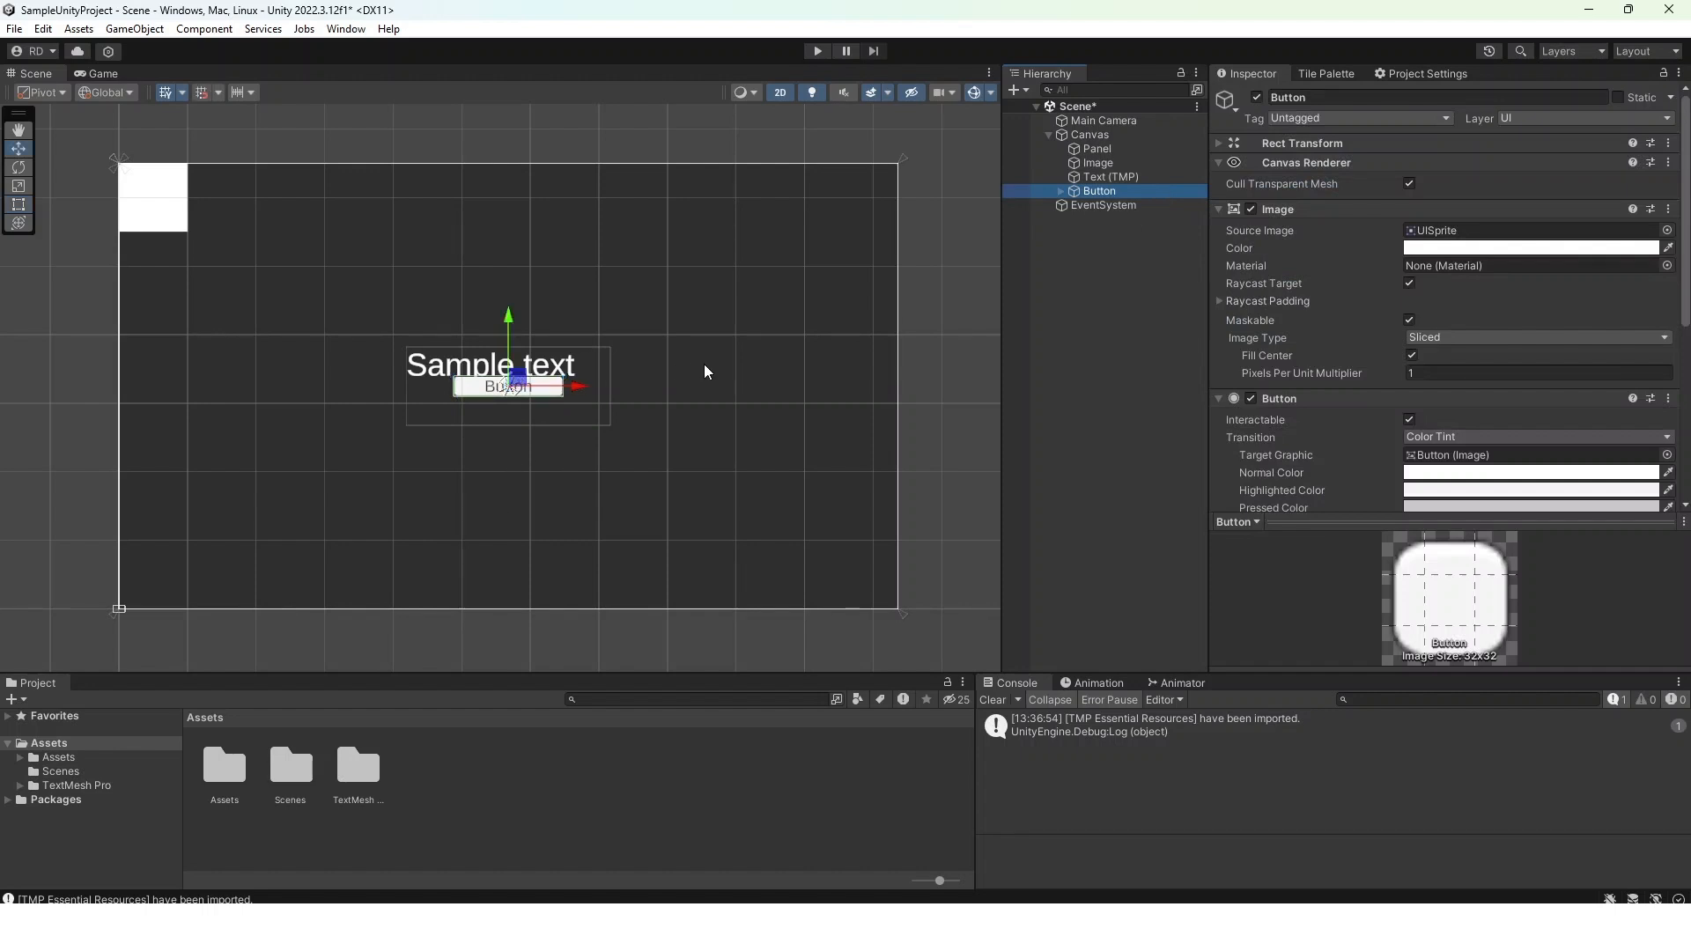
drag(515, 377, 743, 367)
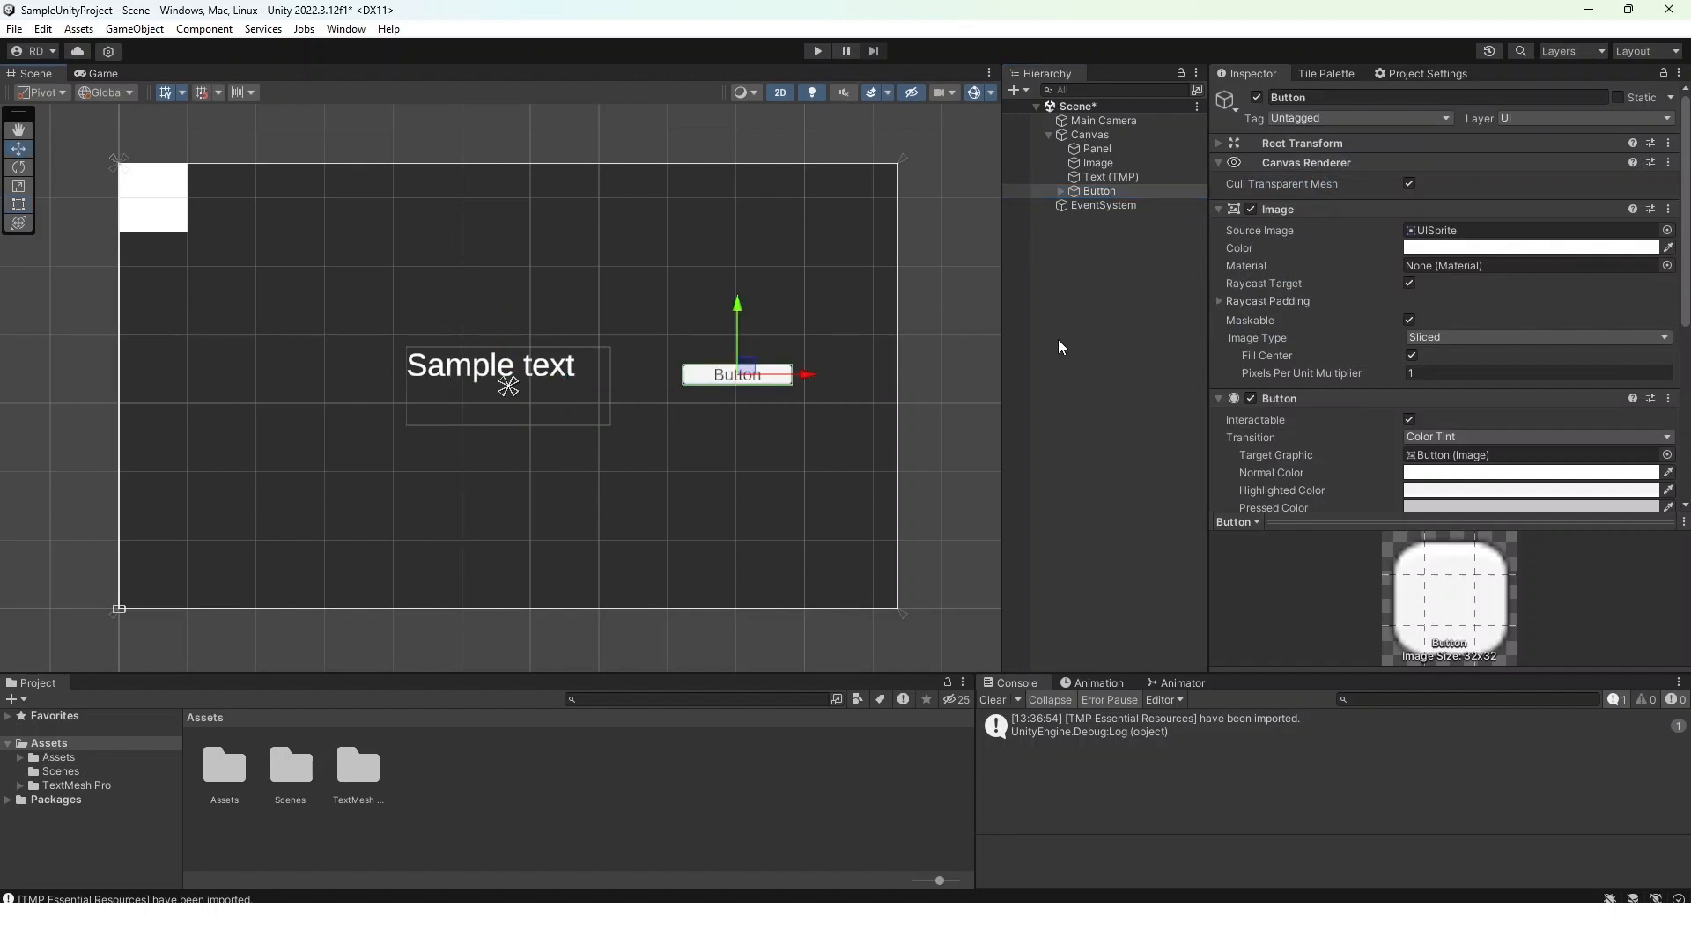
click(1107, 190)
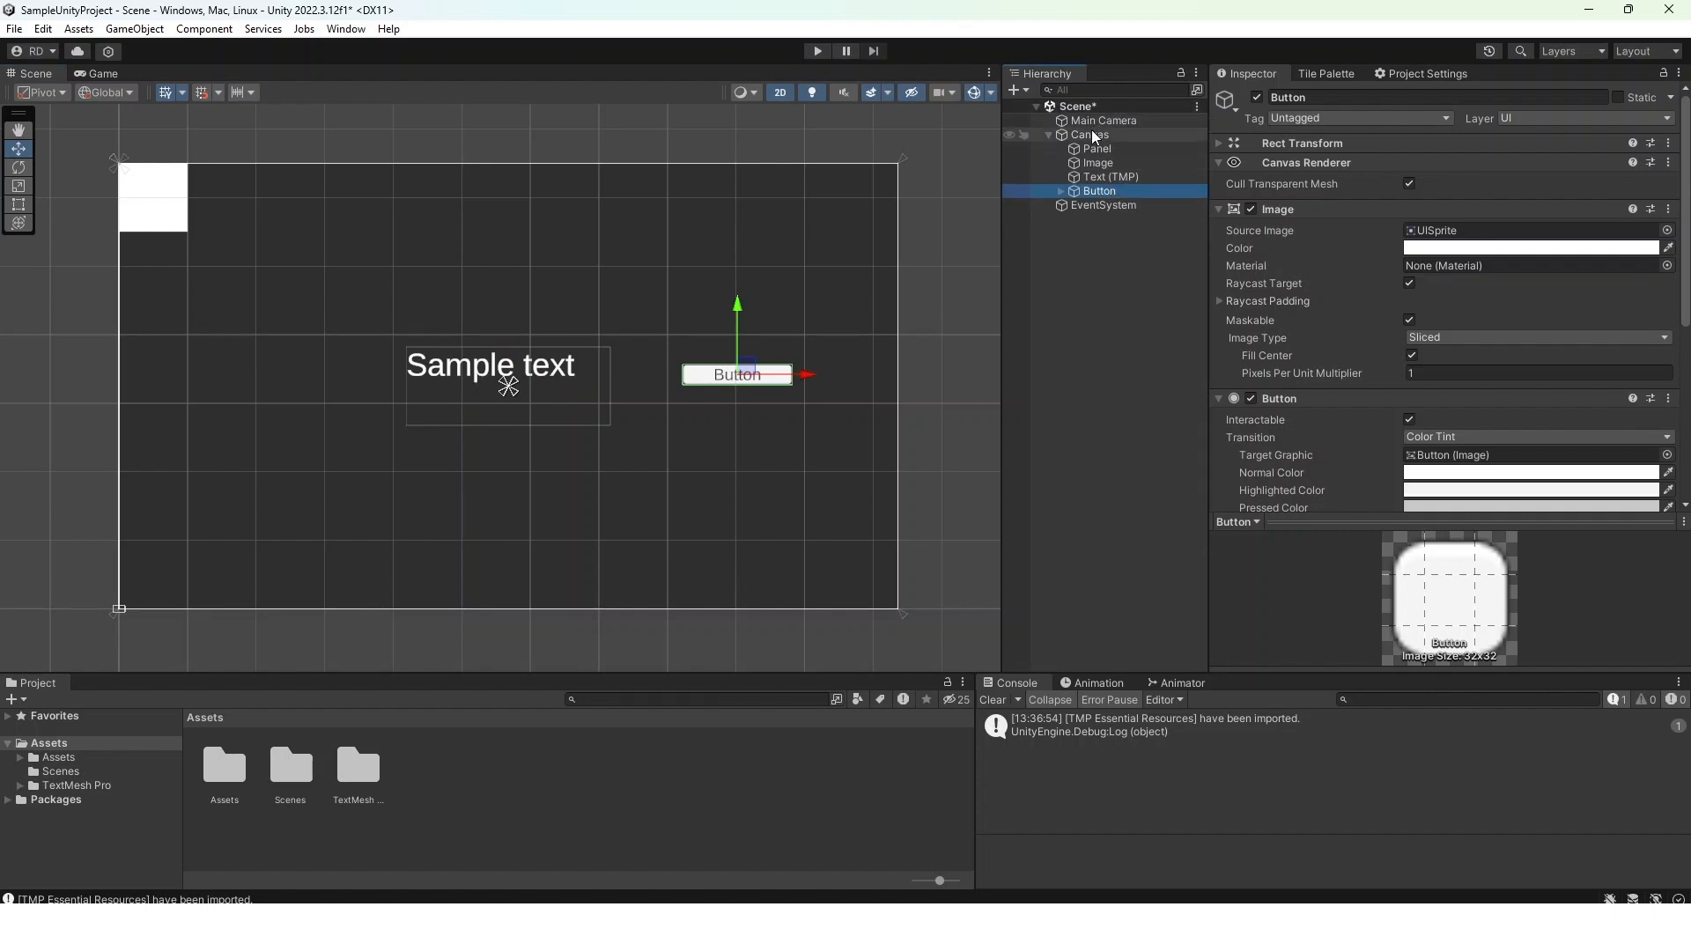
right_click(1091, 134)
mouse_move(1176, 565)
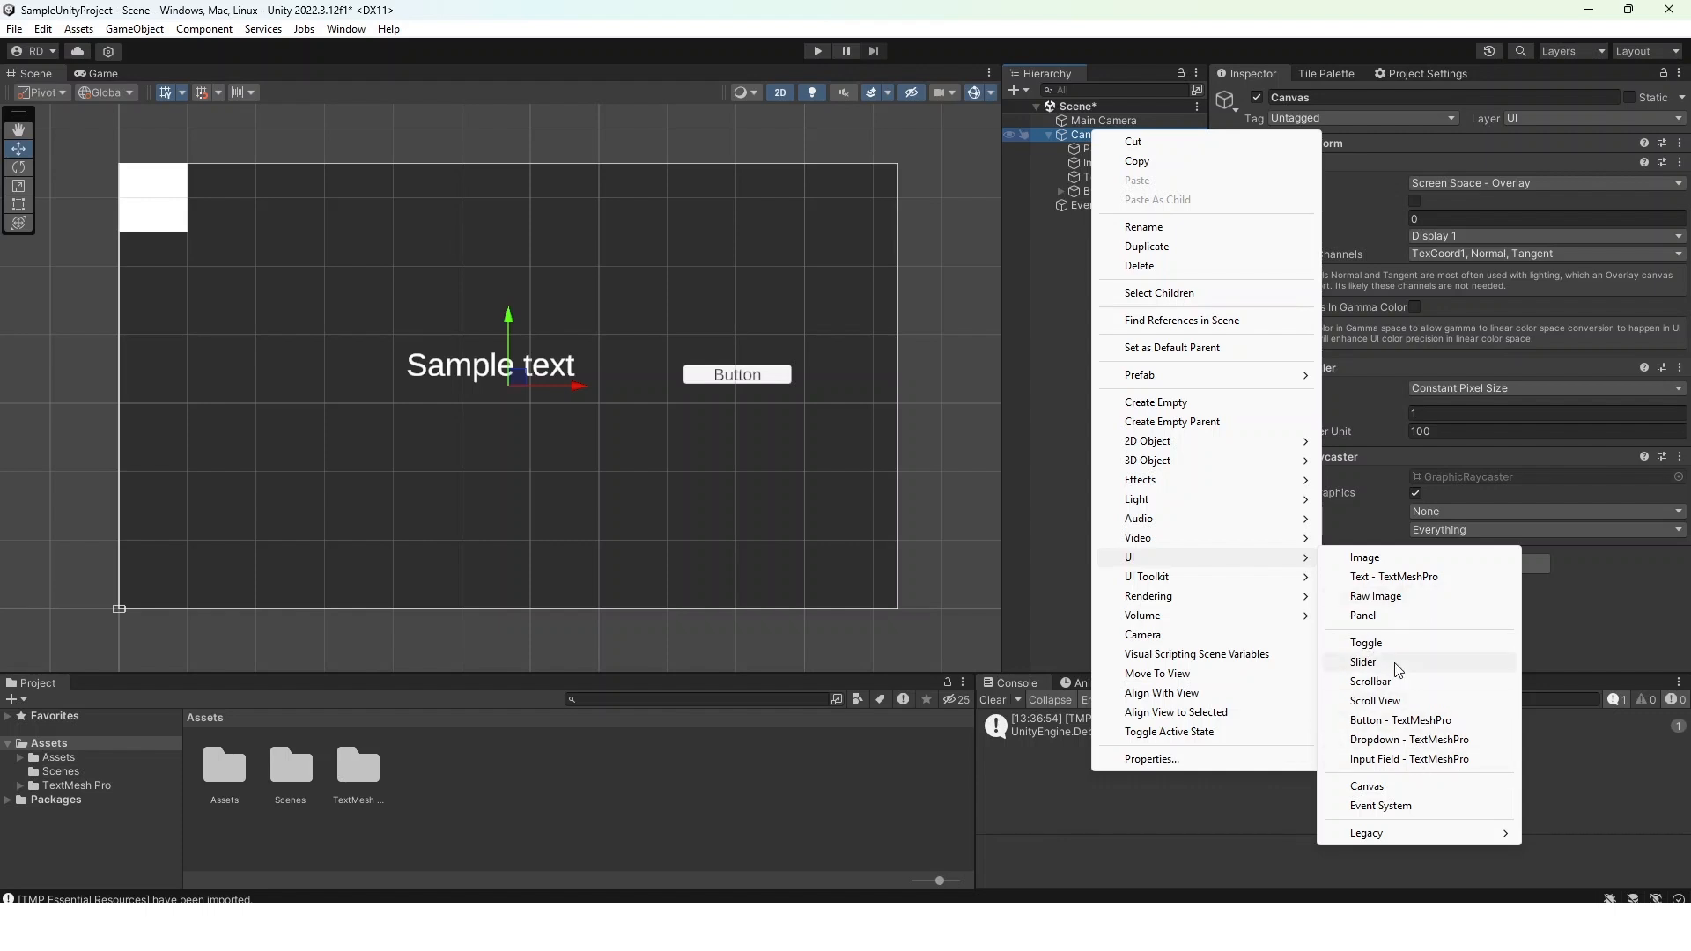
click(1073, 259)
click(1074, 259)
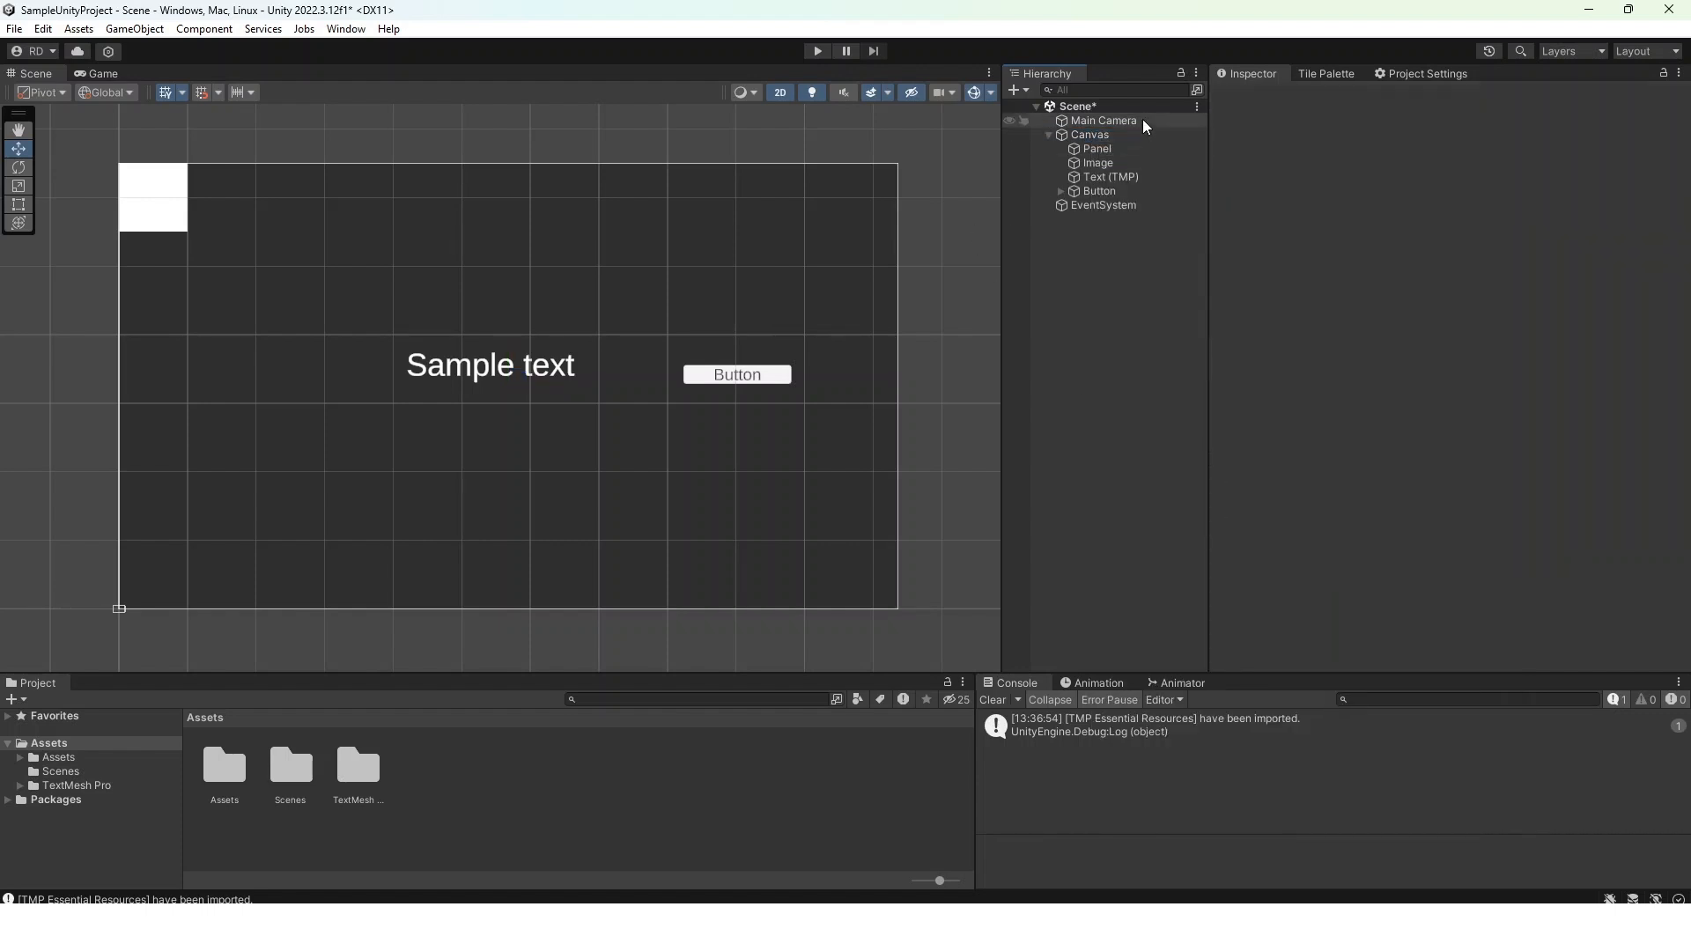
Change the label in the Button's child Text (TMP) object to "Press me!"
click(1106, 191)
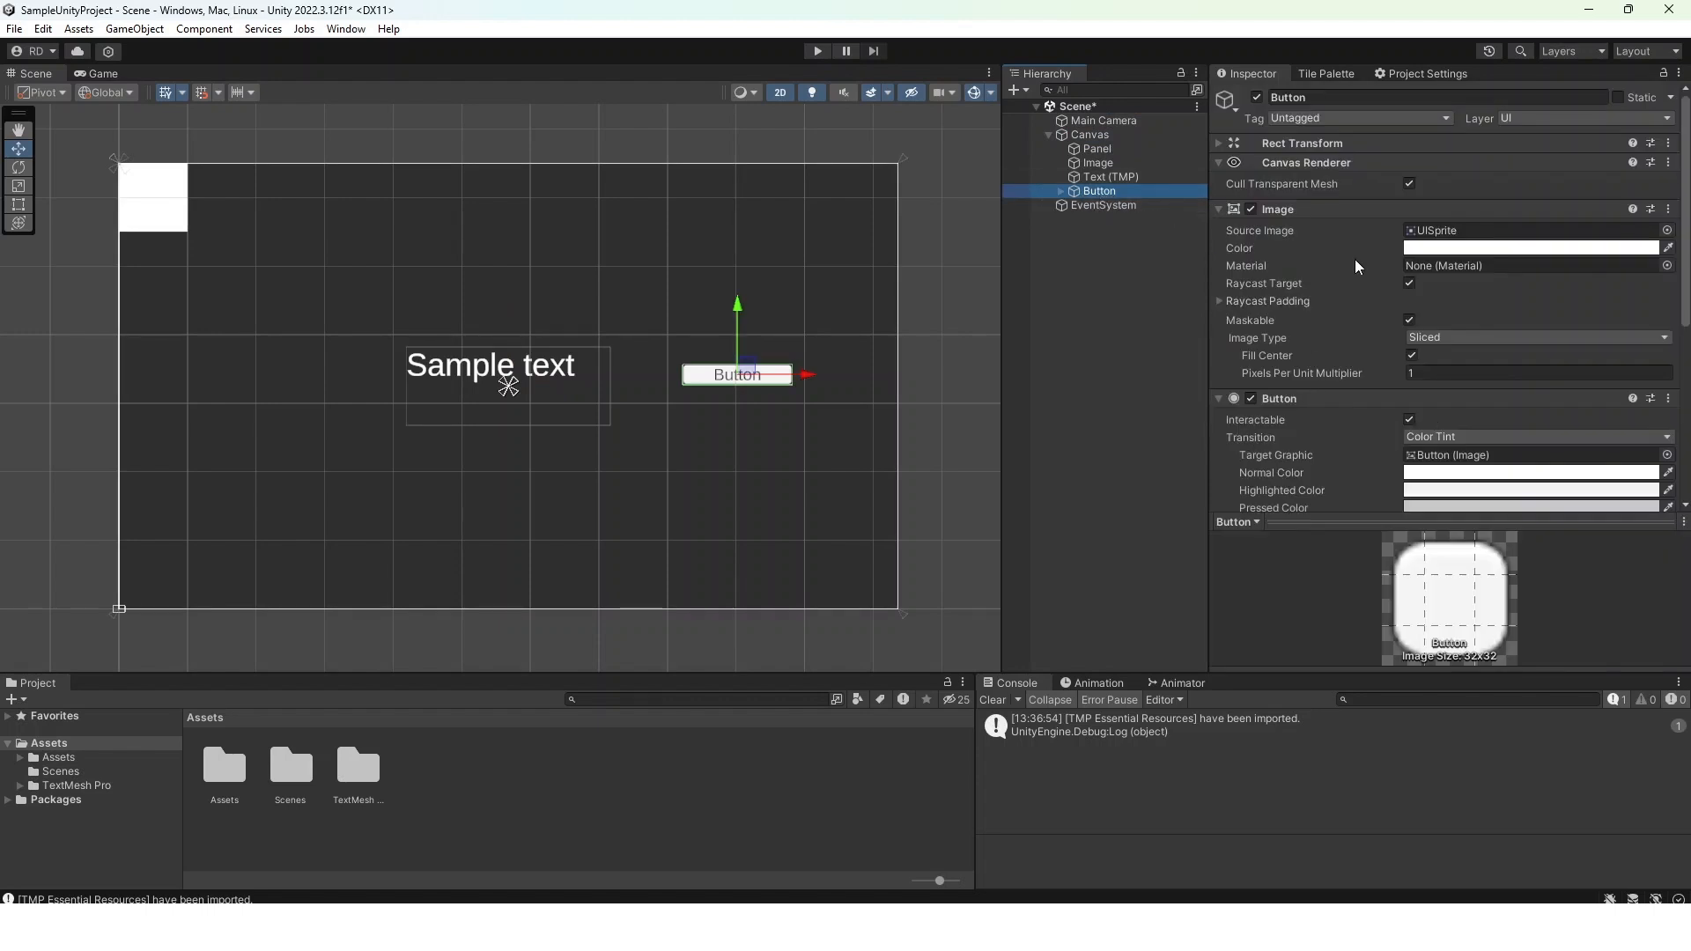
scroll(1313, 386, down, 5)
scroll(1312, 386, up, 5)
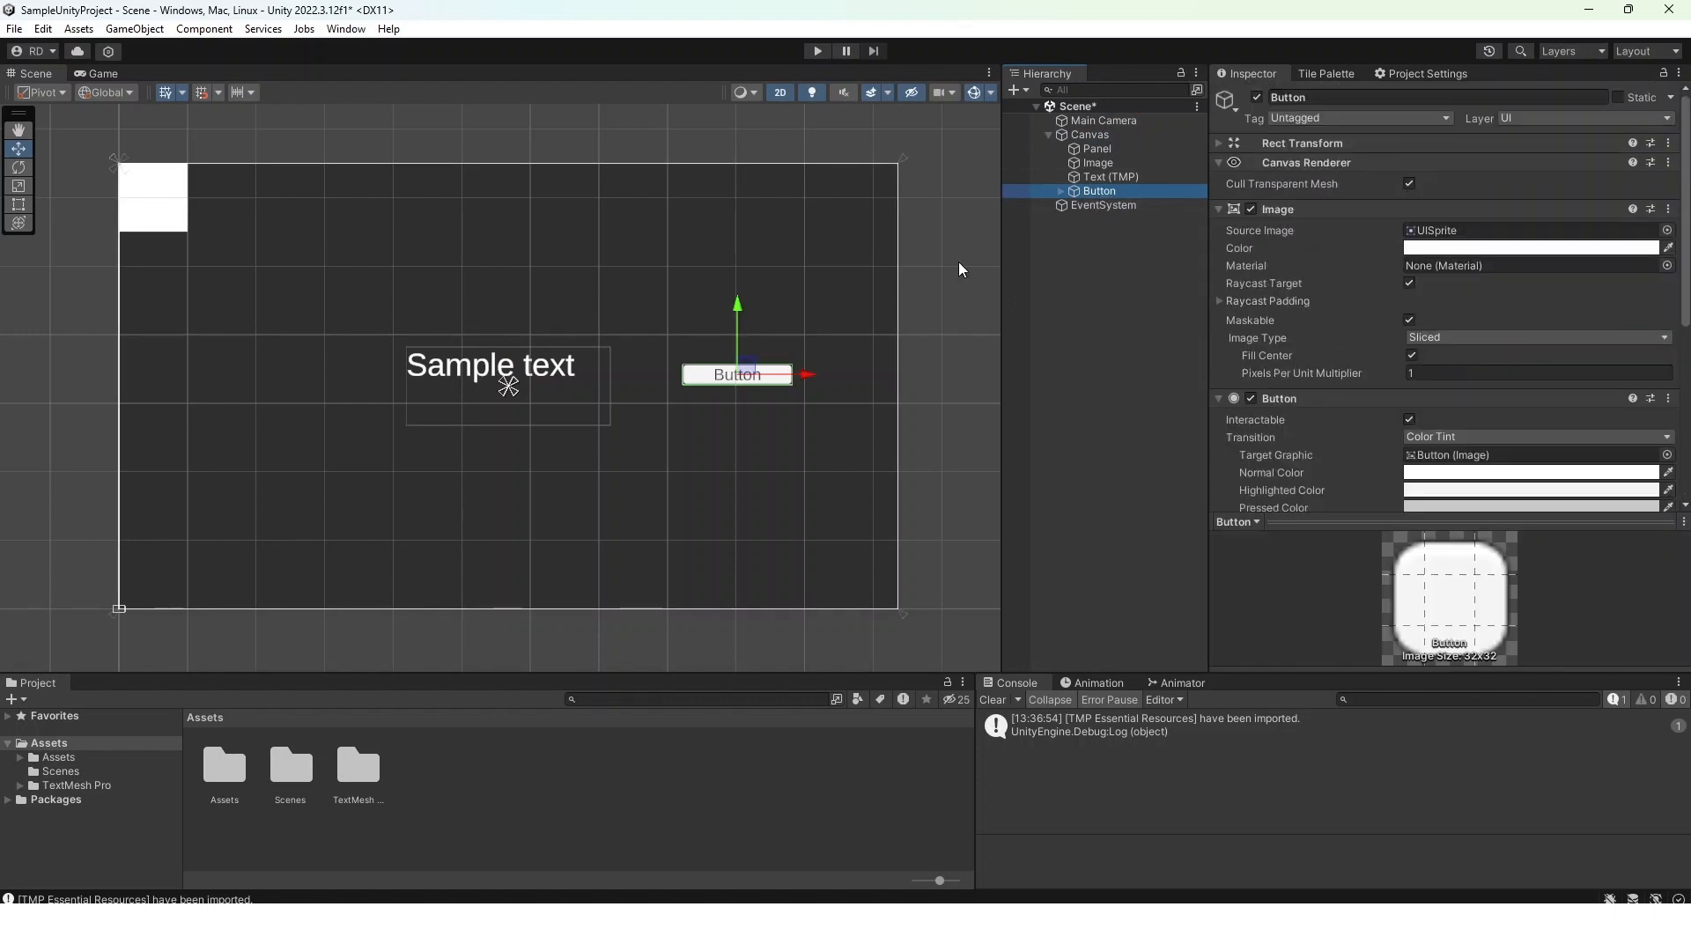
click(1060, 192)
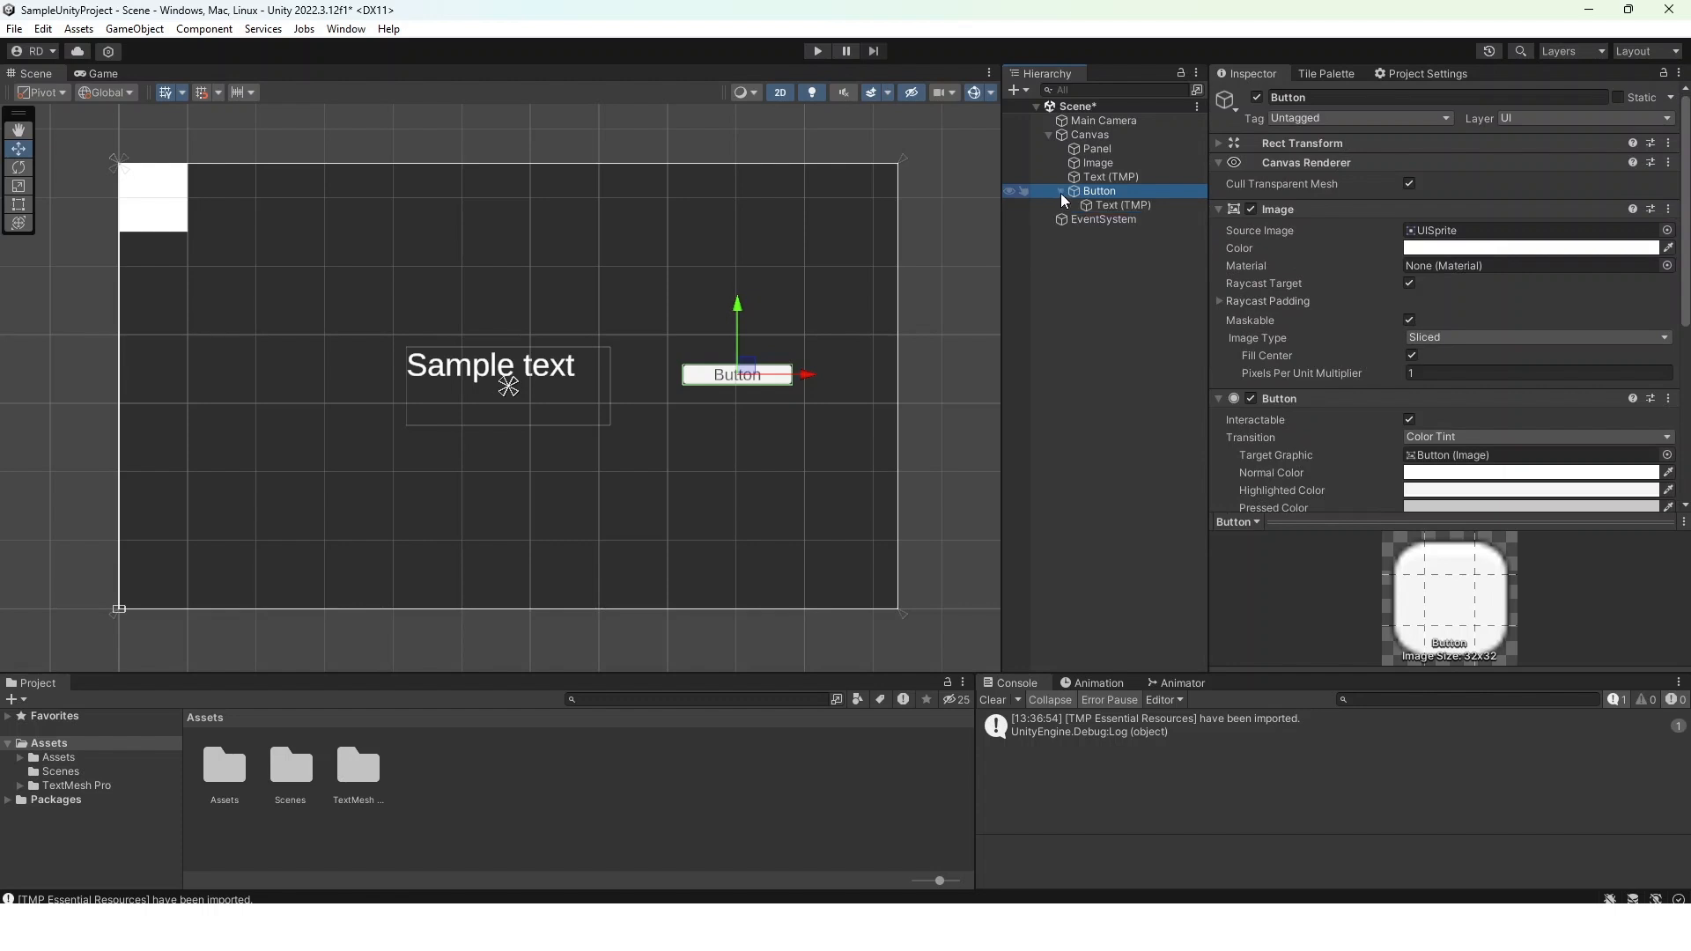
click(1130, 208)
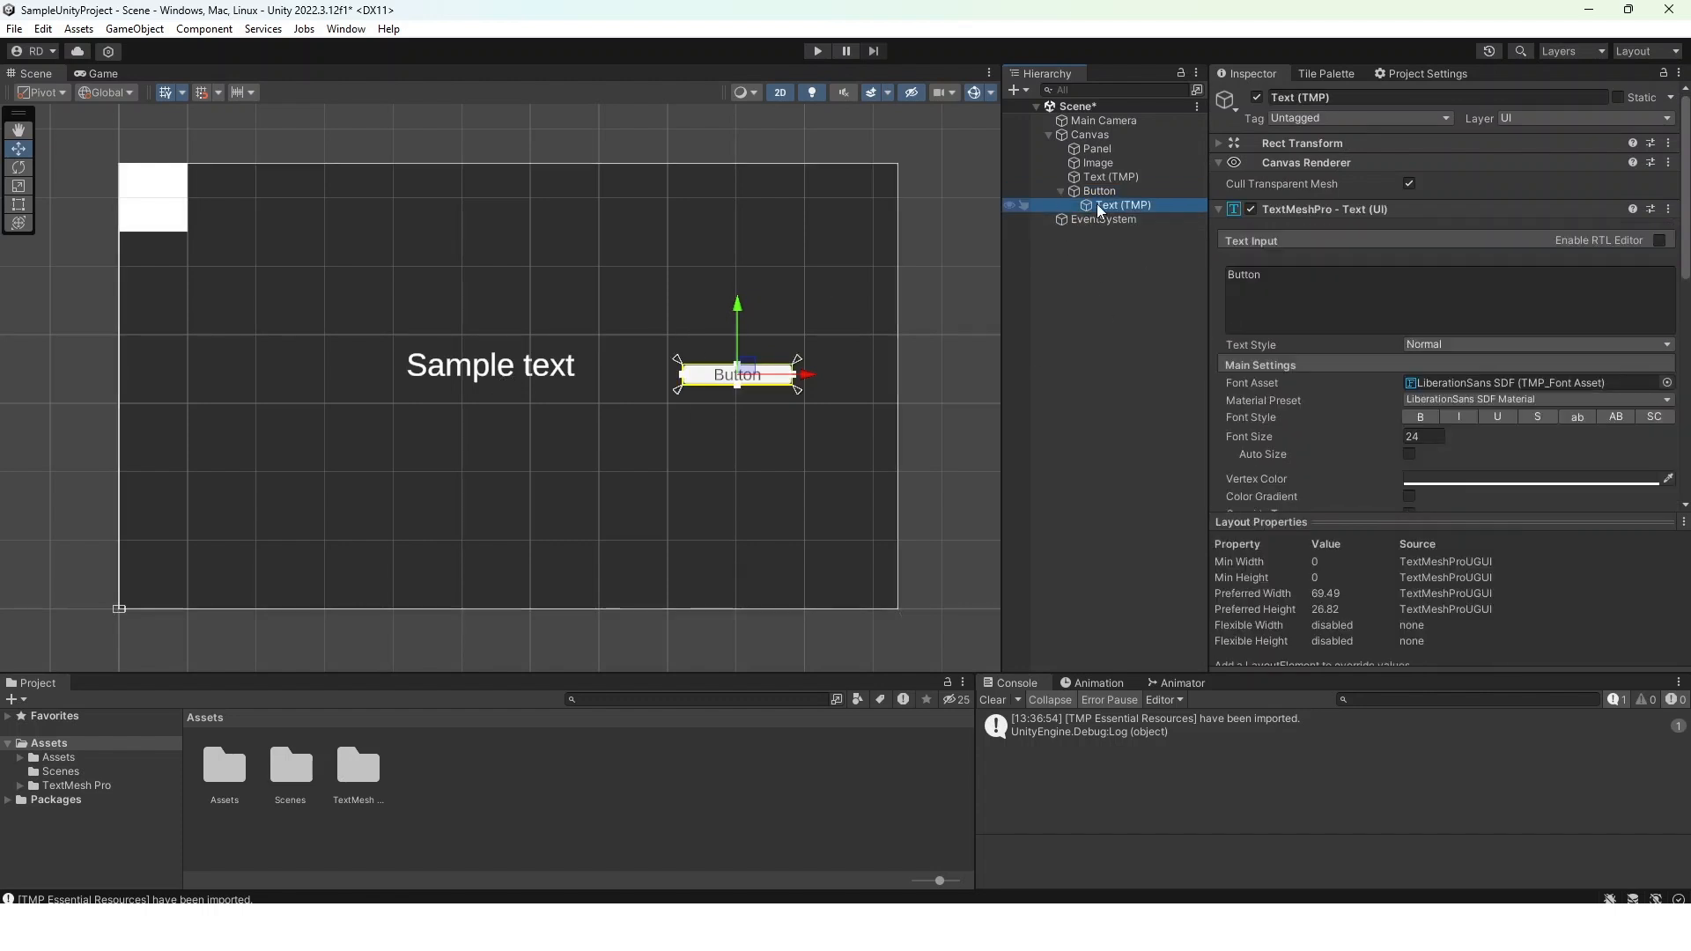
click(1303, 300)
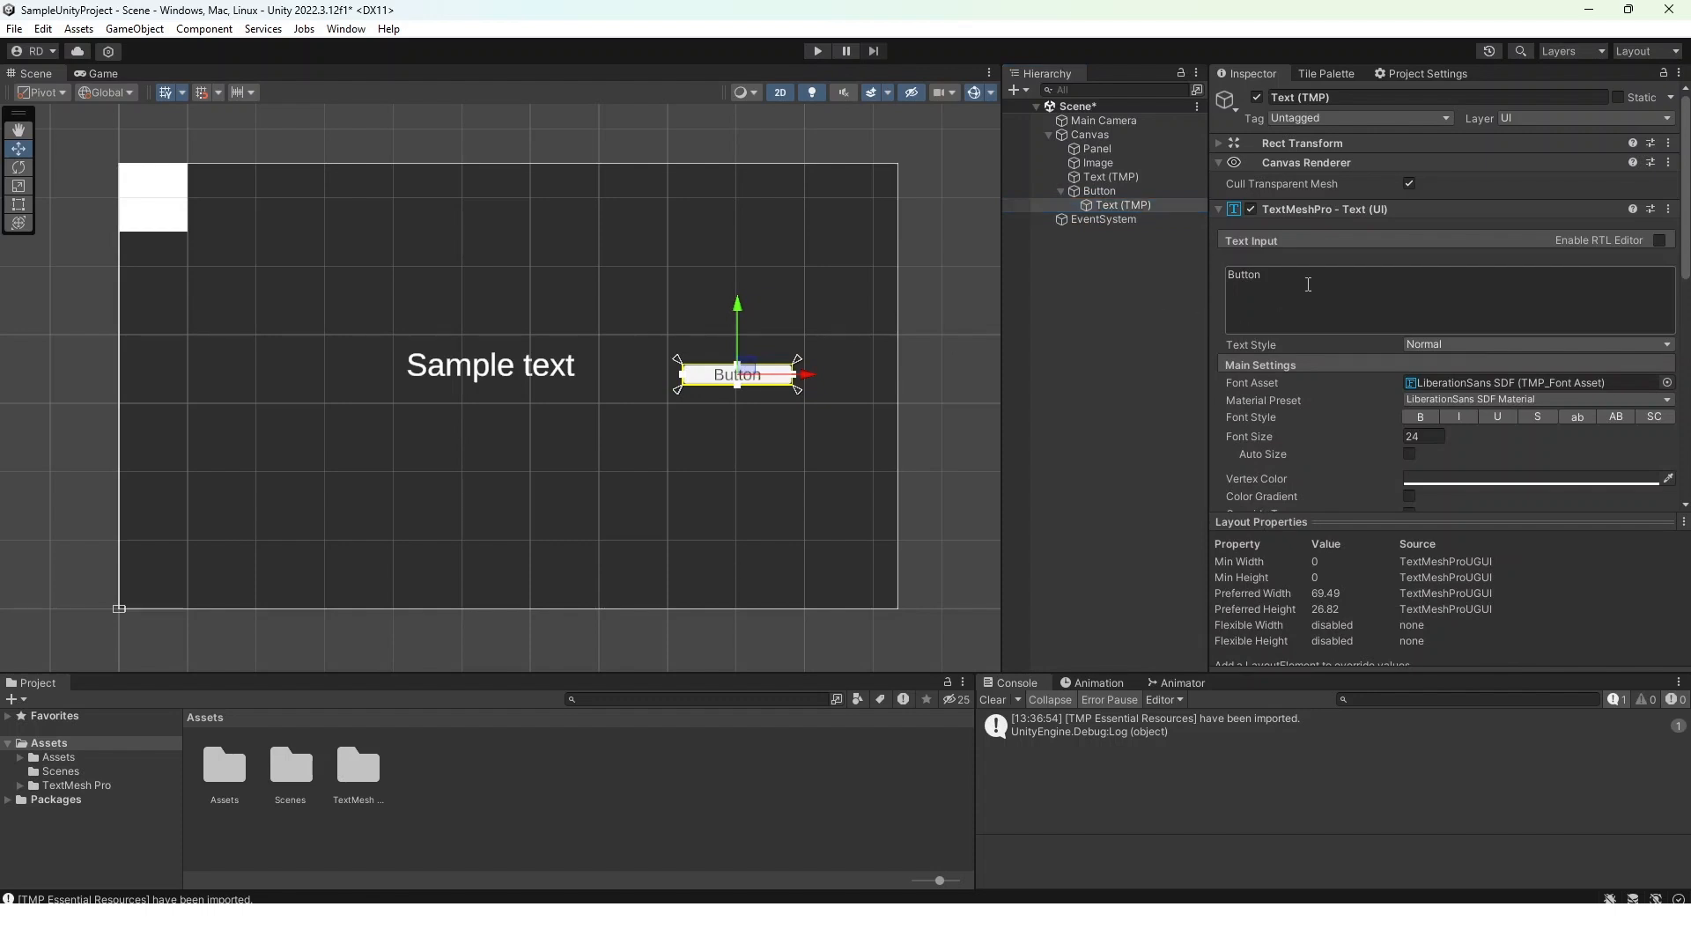
text(Press me!)
scroll(1254, 477, down, 5)
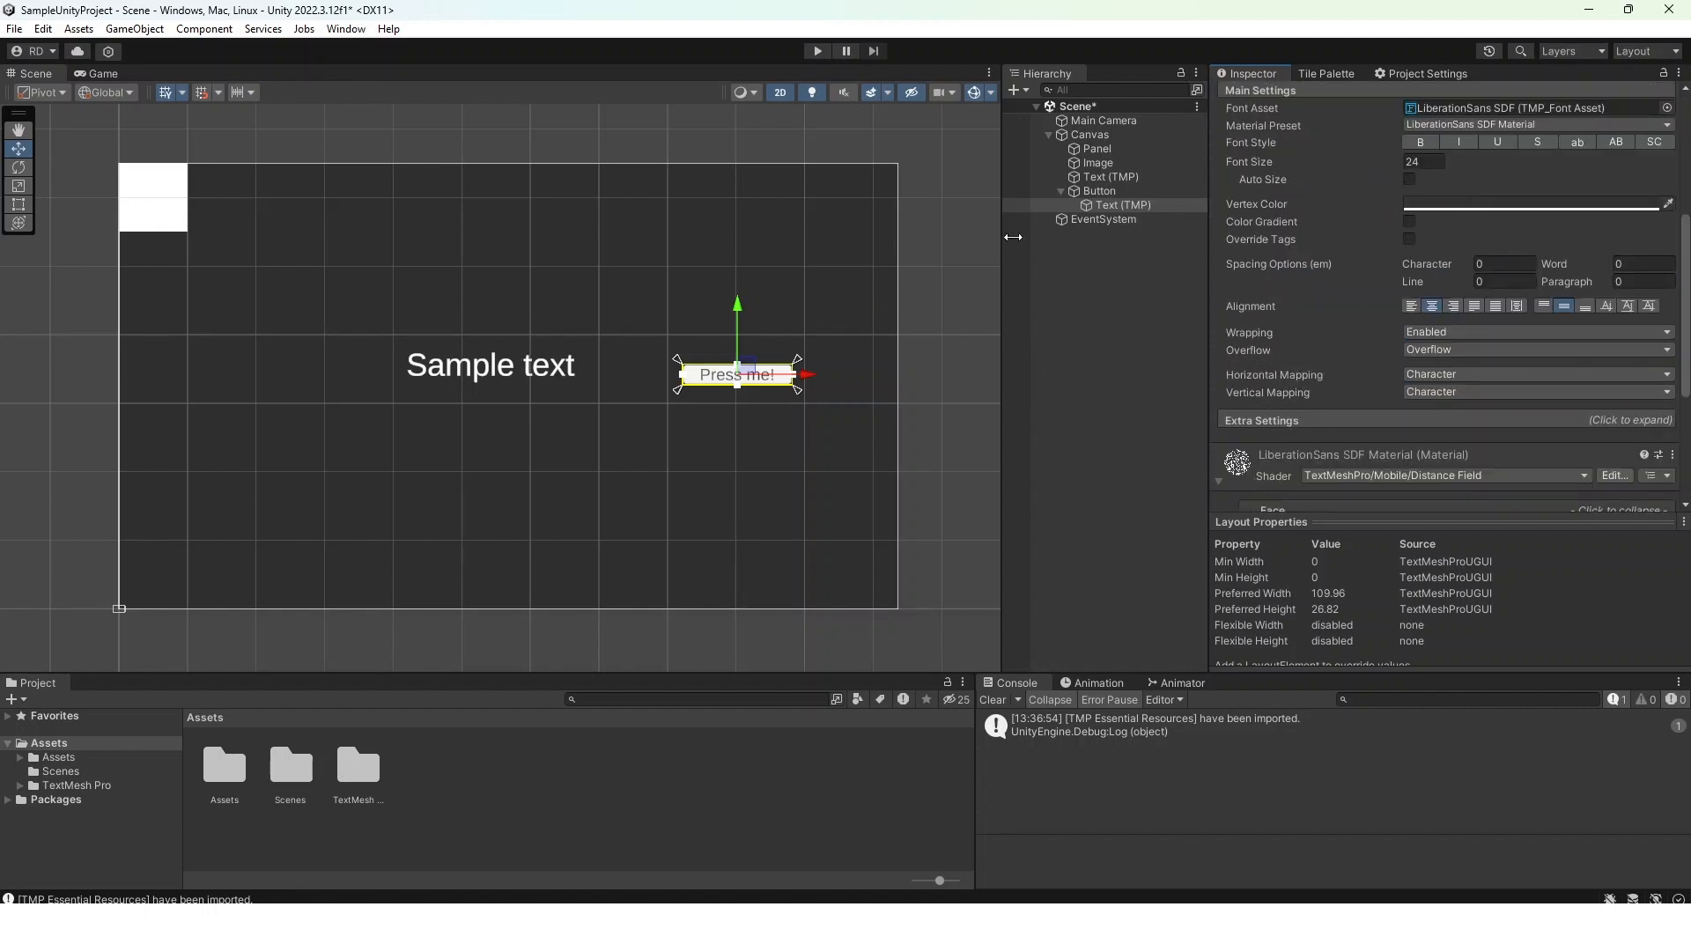
Try turning the Button component's Interactable option off and back on
click(1111, 190)
scroll(1291, 381, down, 2)
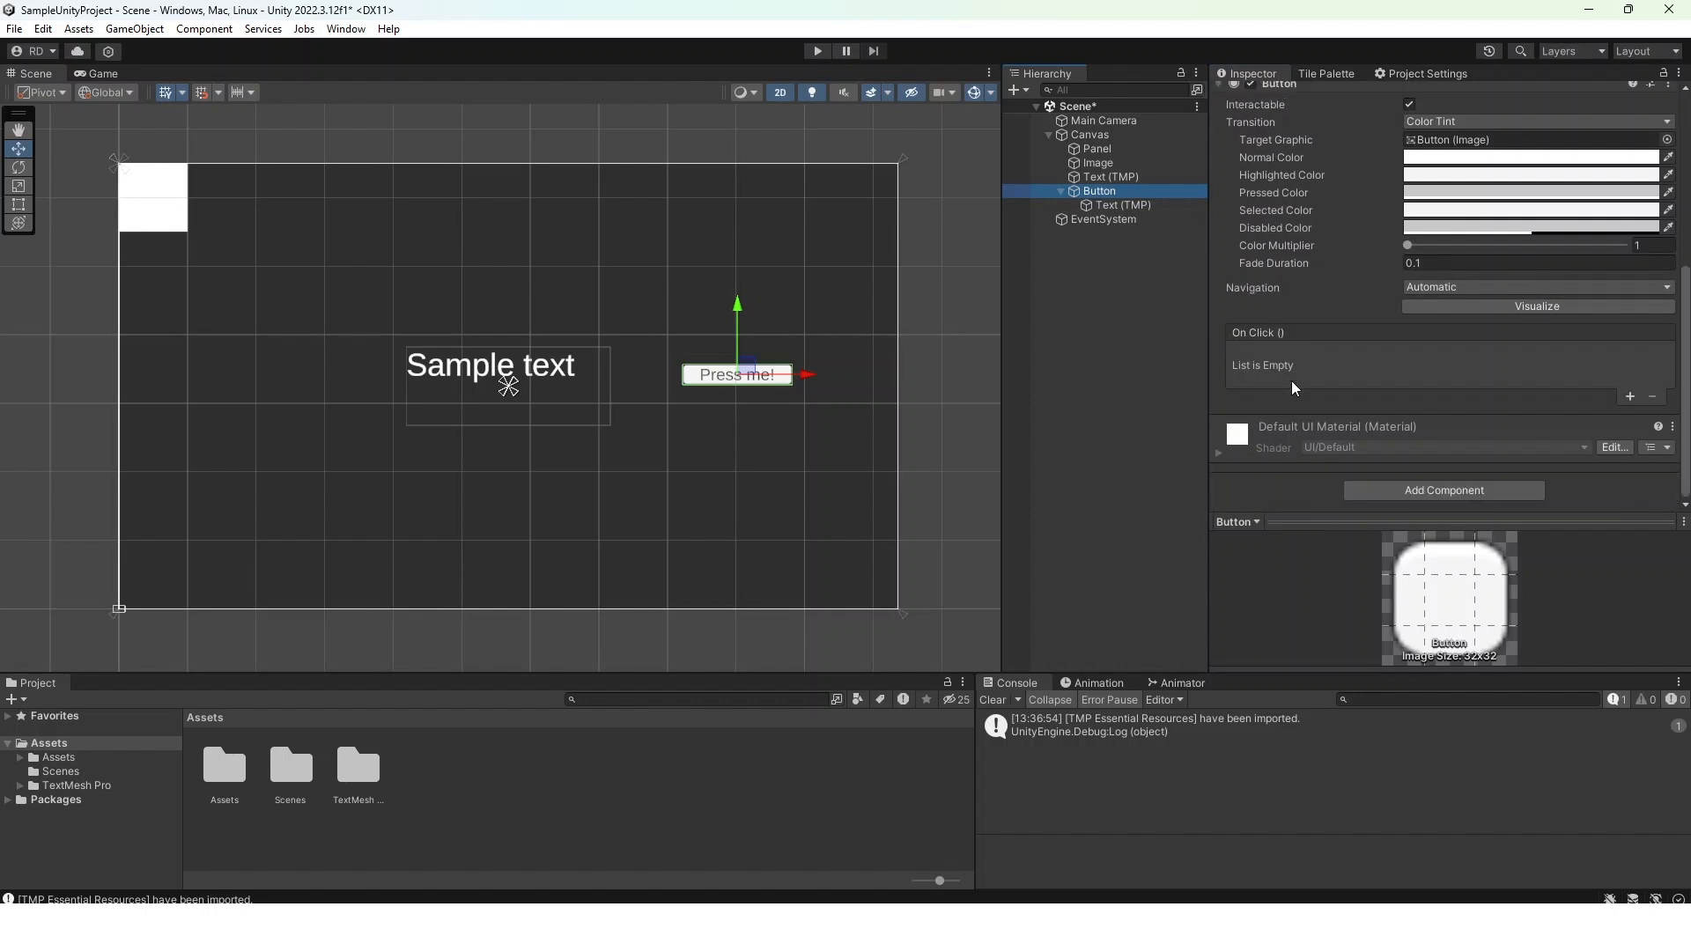
scroll(1291, 380, up, 10)
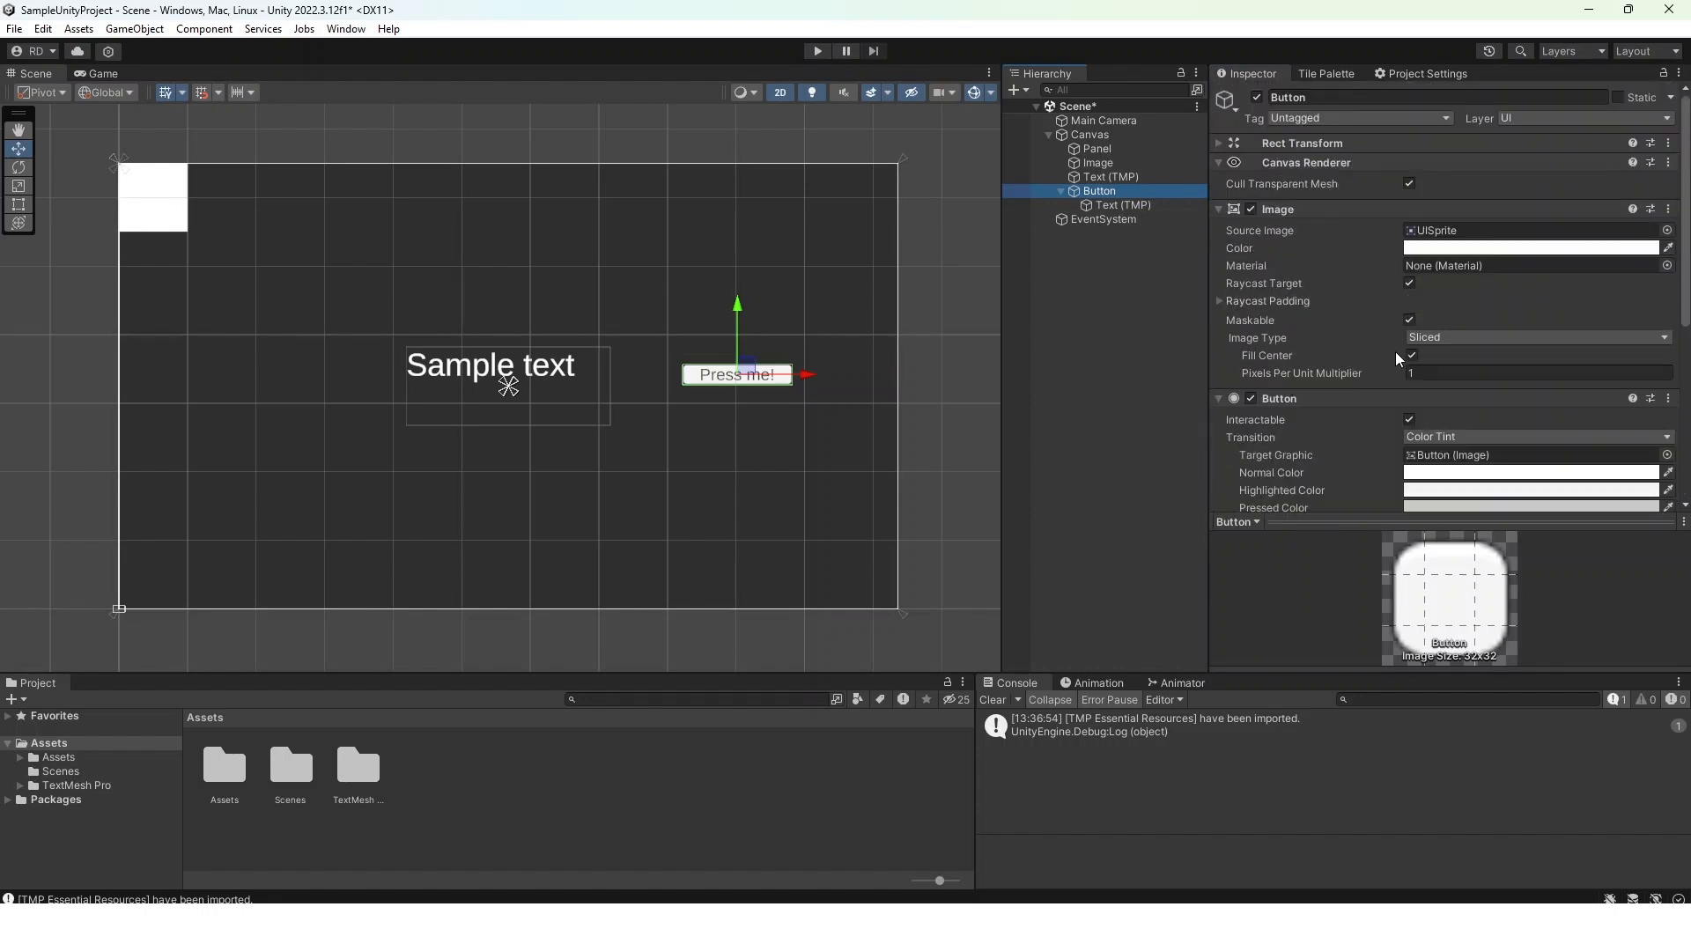
scroll(1344, 500, down, 8)
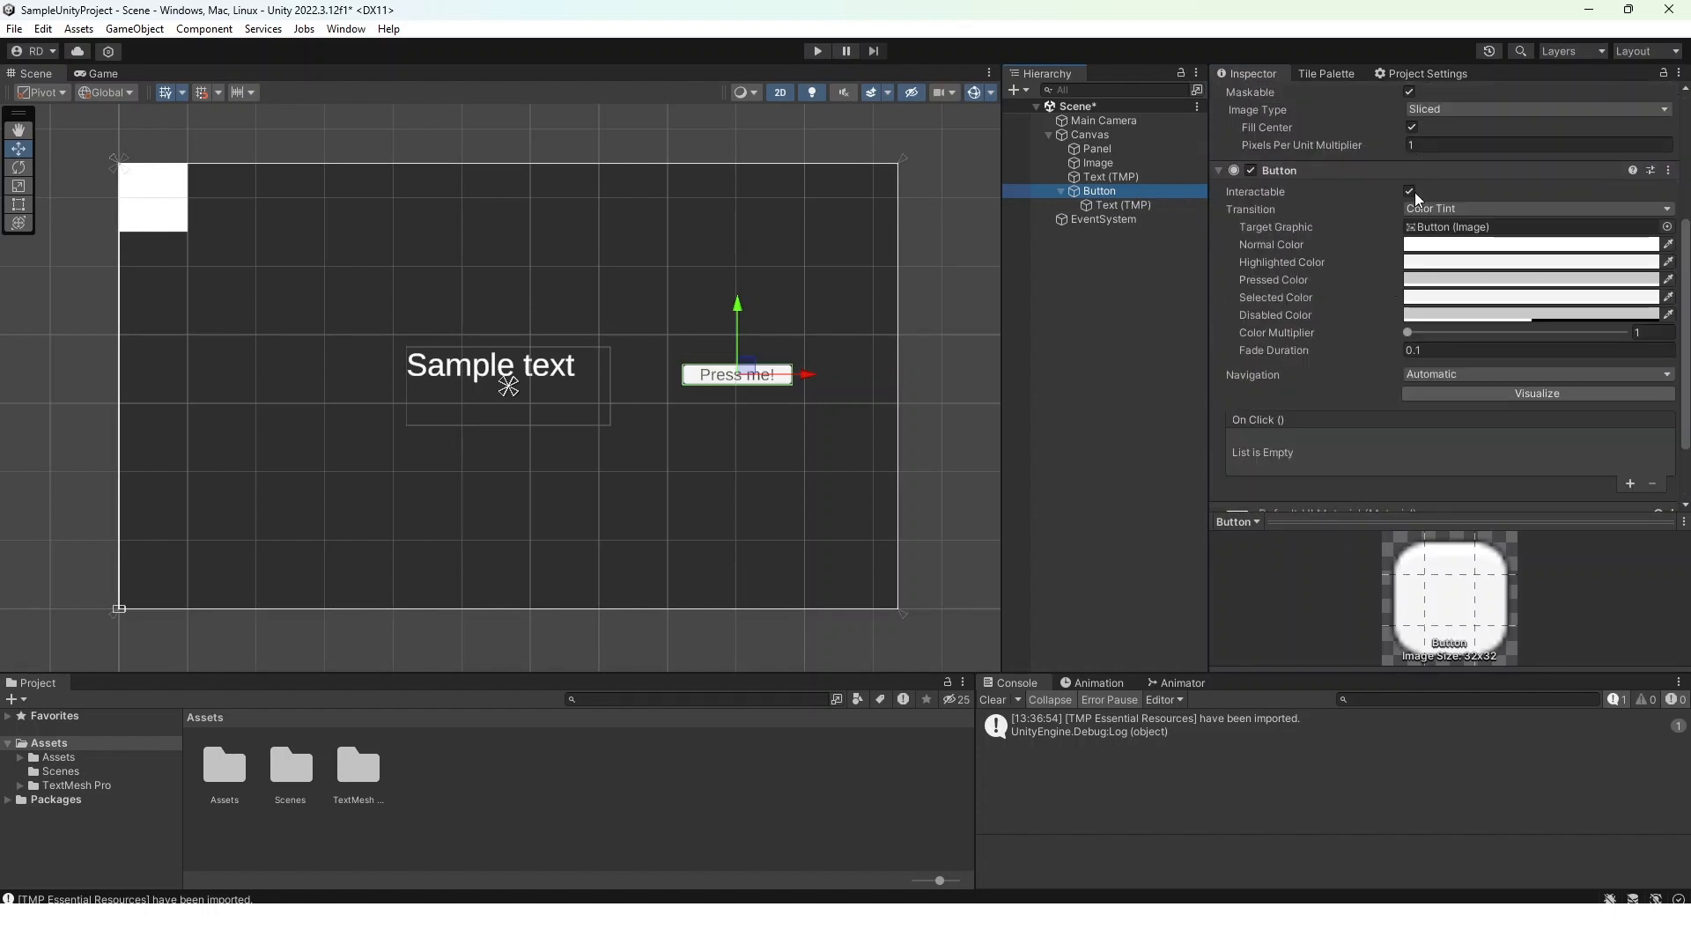
click(1408, 192)
click(1408, 192)
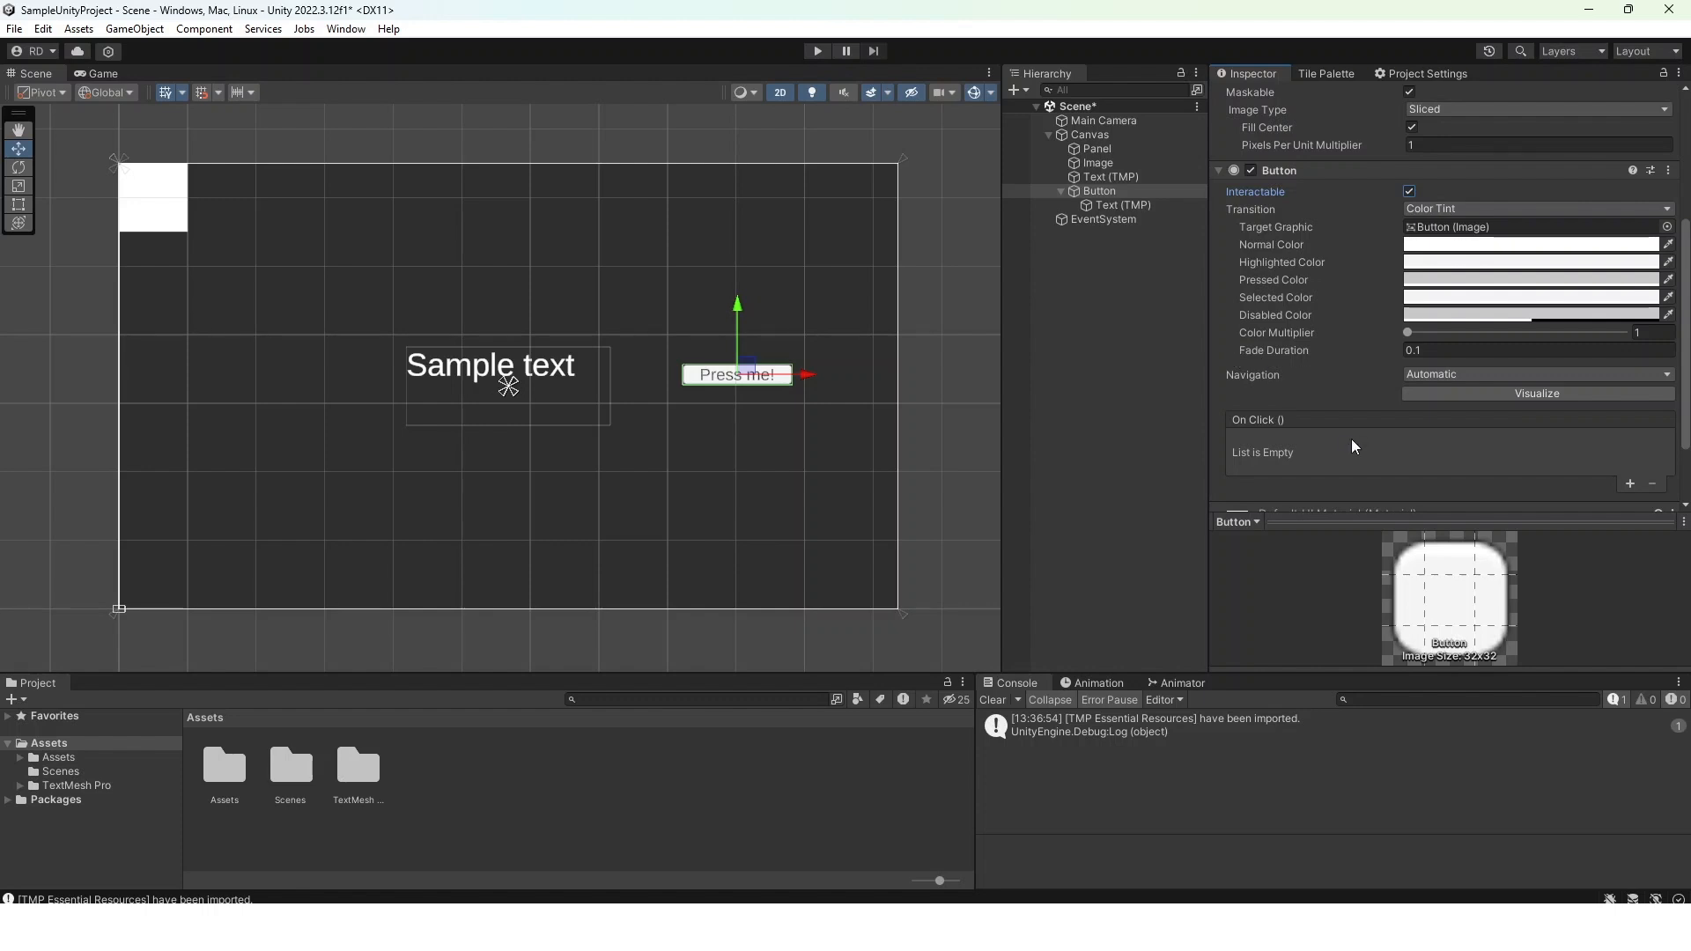
Try adding an empty On Click () event entry to the button, remove it again and deselect the button
scroll(1351, 438, down, 3)
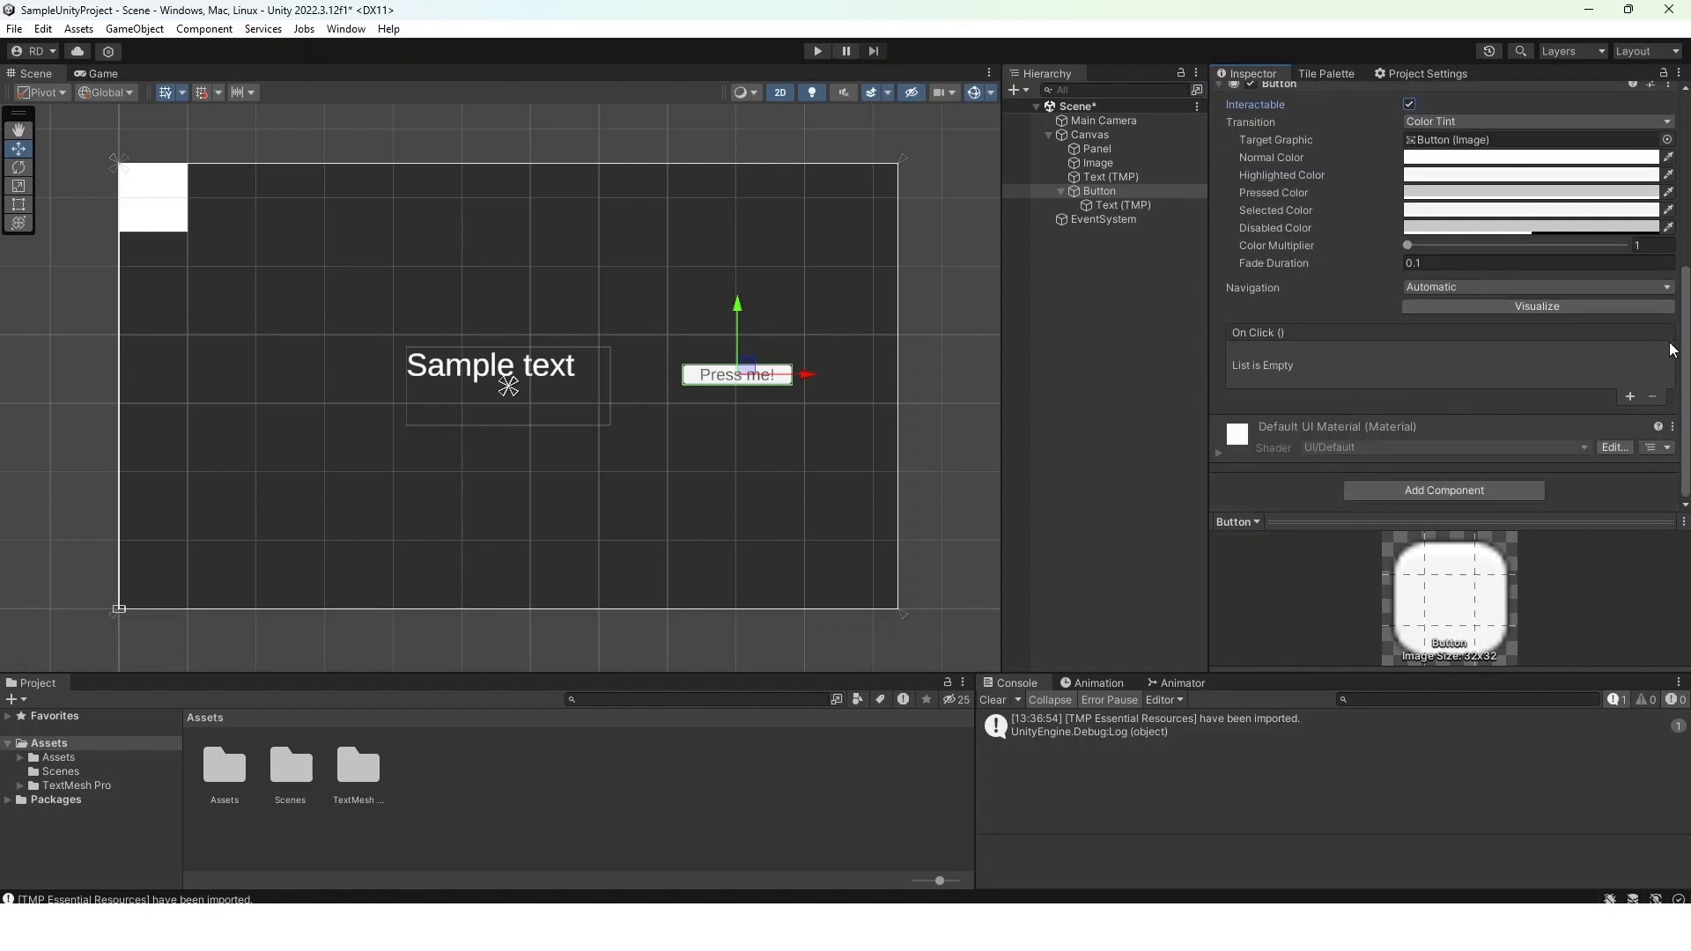
click(1630, 397)
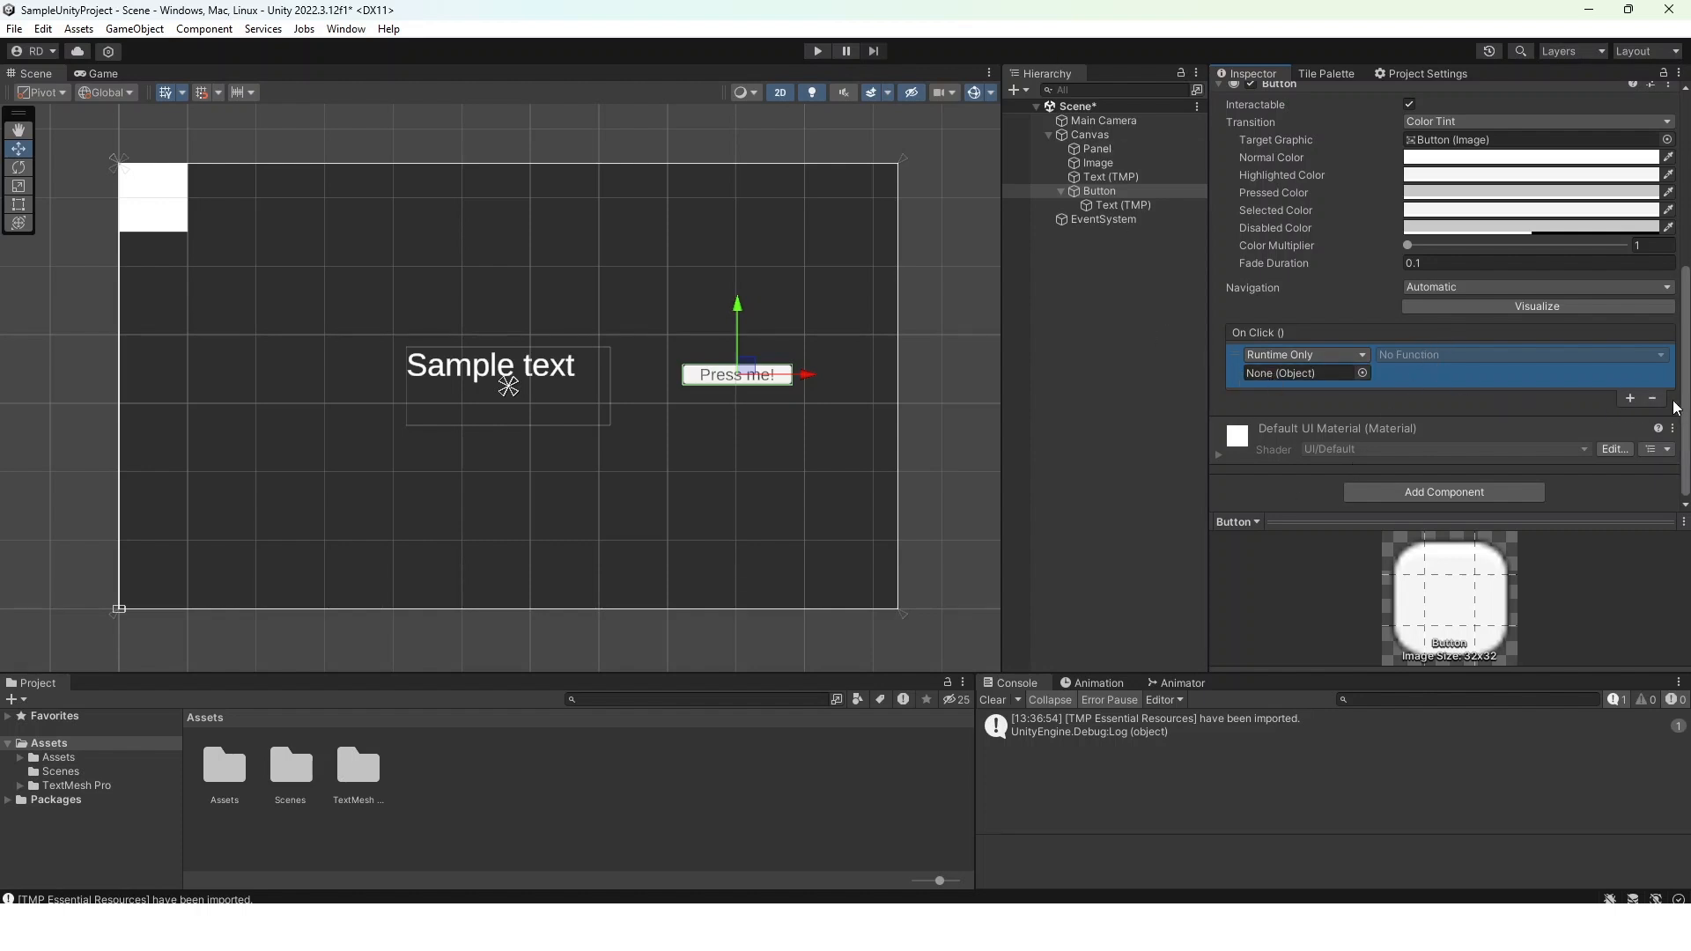
scroll(1435, 436, up, 5)
scroll(1435, 436, down, 5)
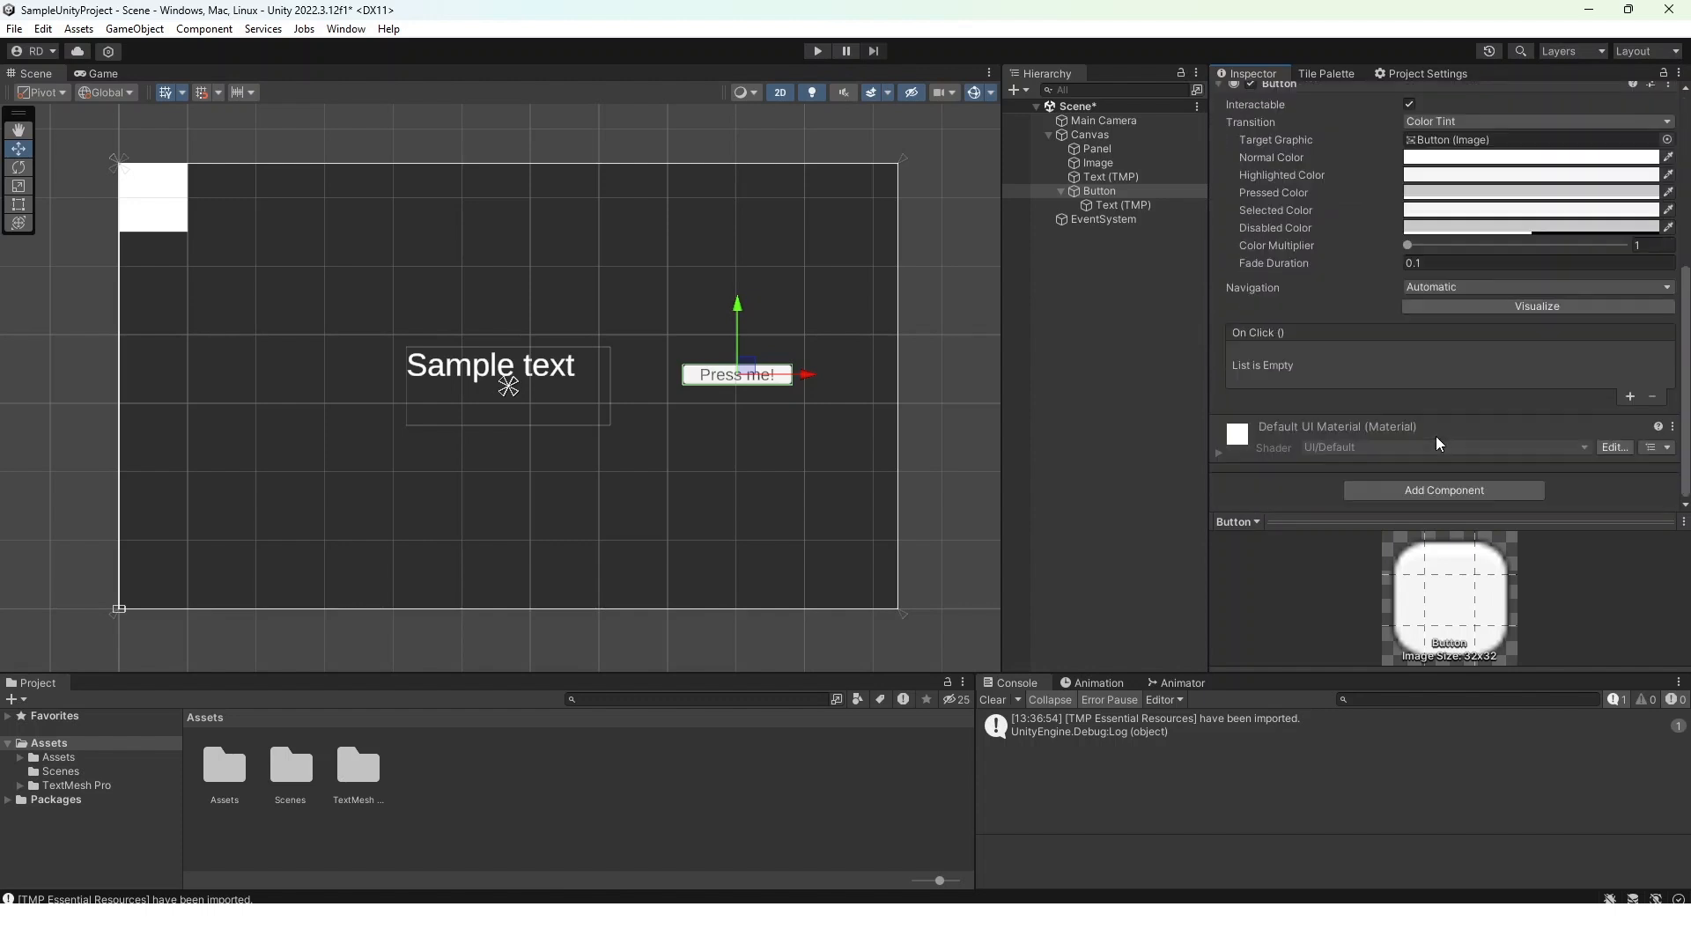
click(1103, 264)
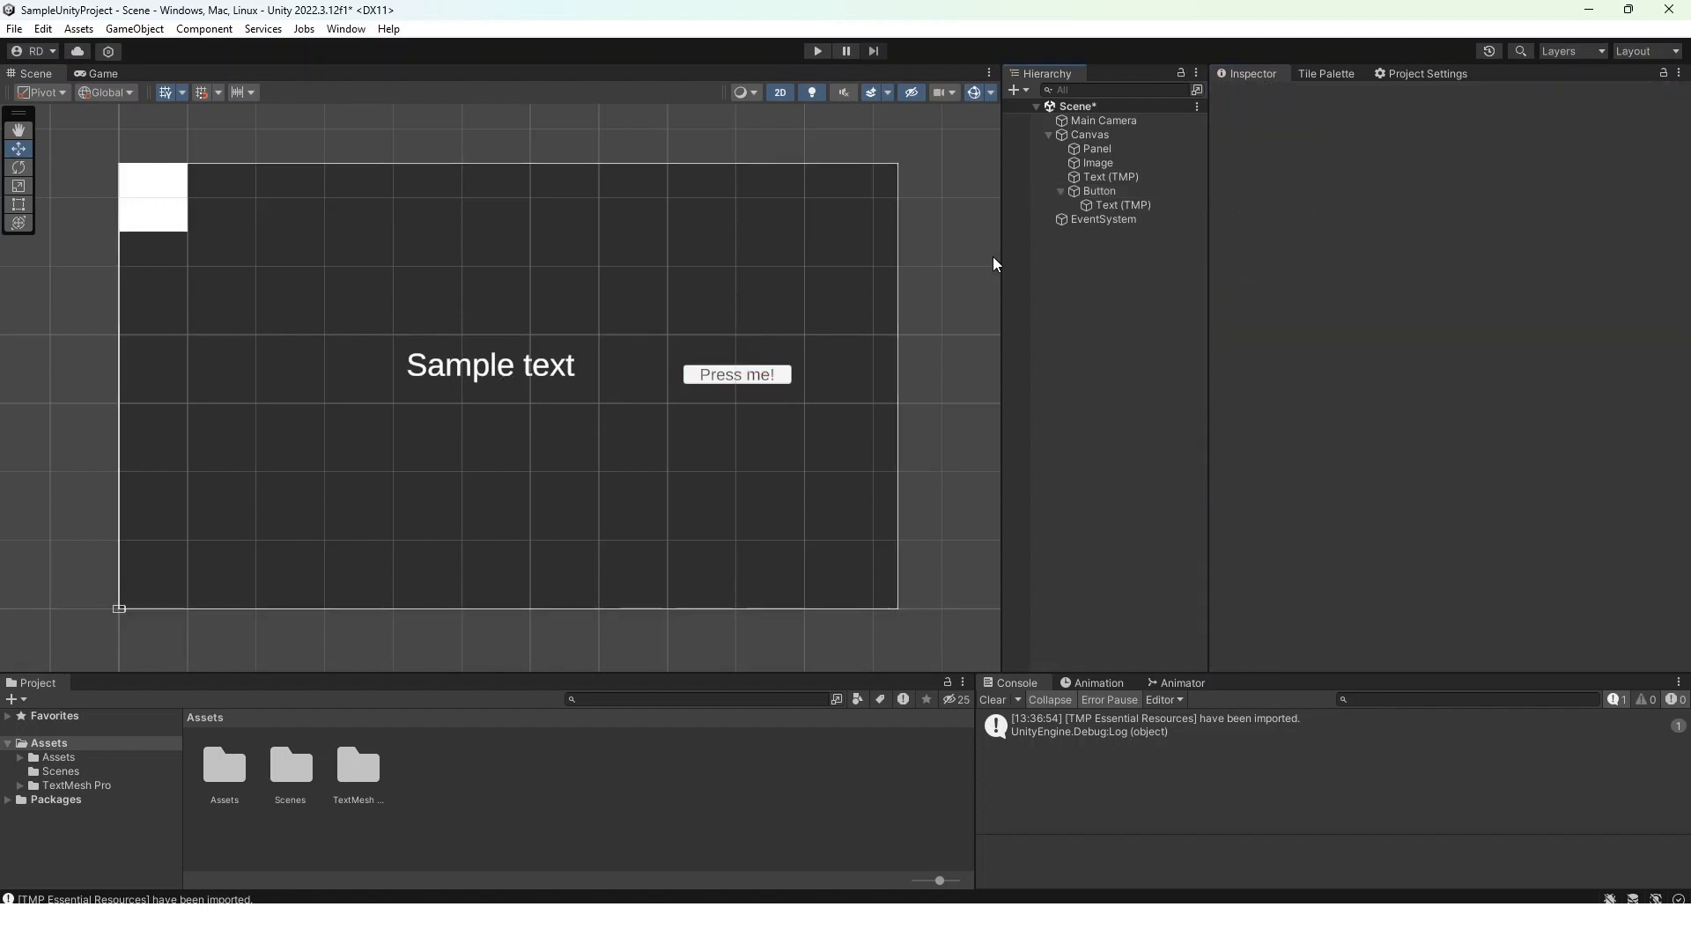